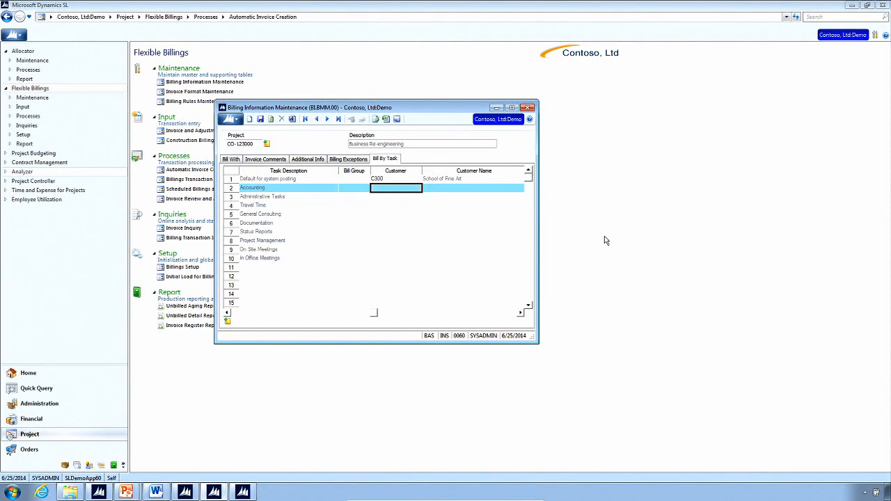
Step: Assign School of Fine Art as the customer for the Accounting task and Graphic Design Institute for Administrative Tasks
text(C)
key(Down)
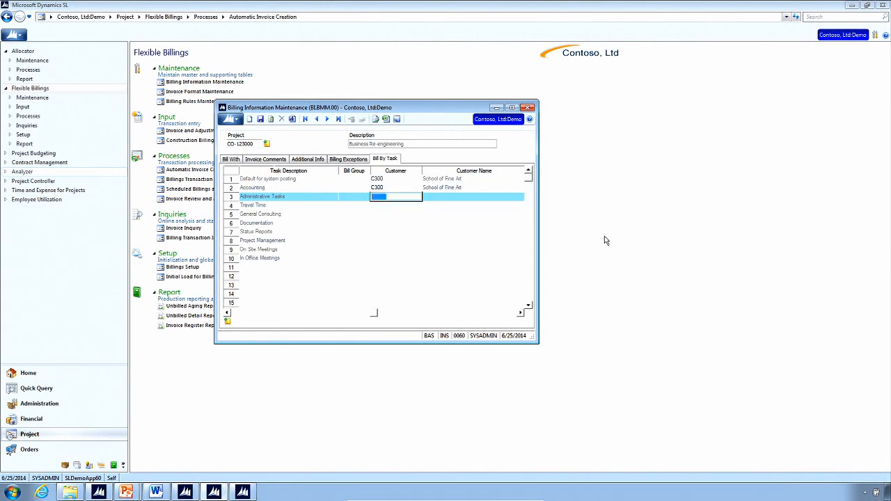
key(F3)
key(Down)
key(Down)
key(Down)
key(Down)
key(Return)
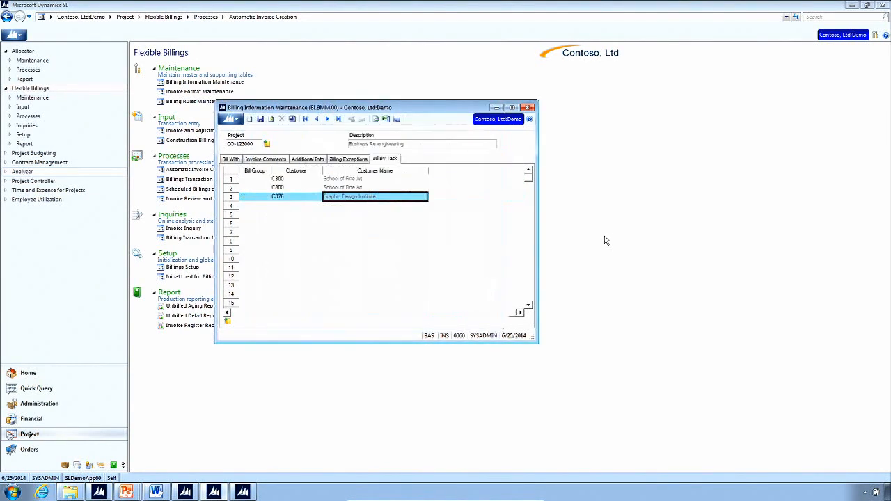
Step: Try to delete the blank line above Administrative Tasks and the listed task entries
key(Tab)
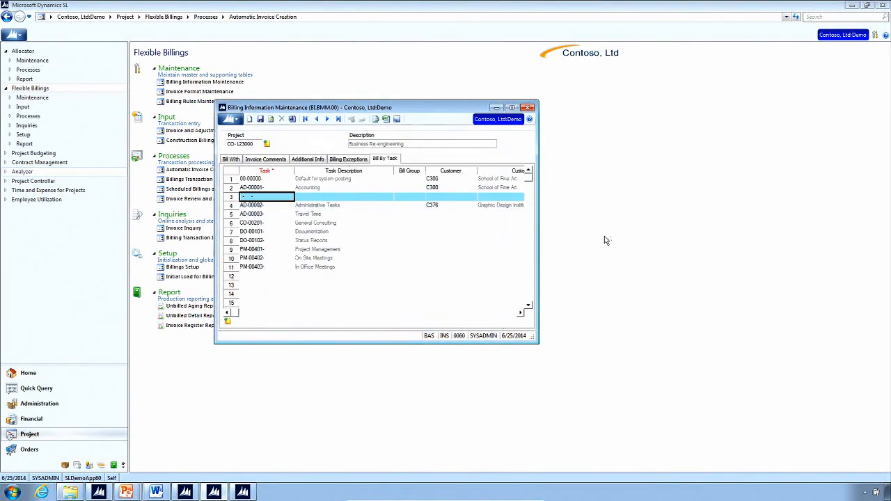
key(ctrl+Delete)
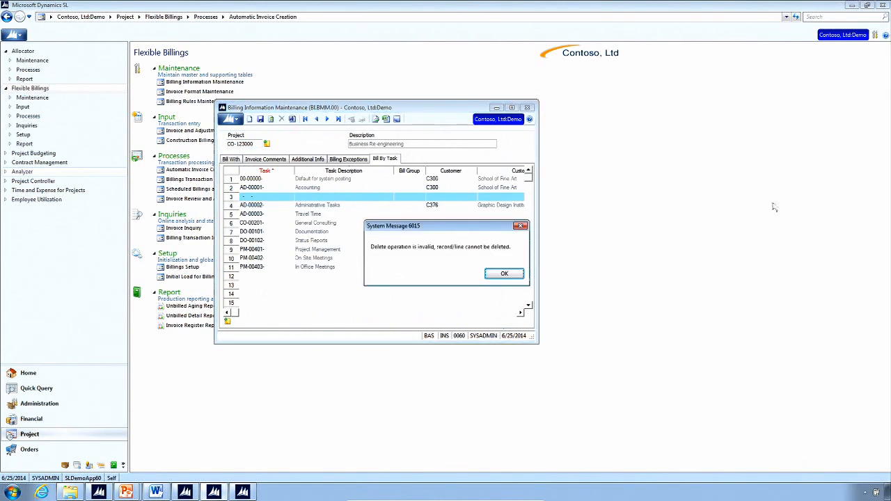
key(Return)
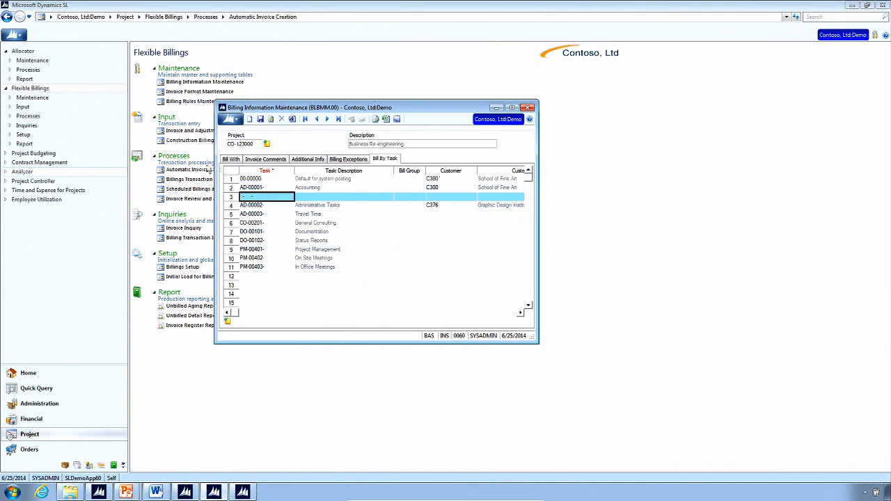
drag(248, 179, 255, 254)
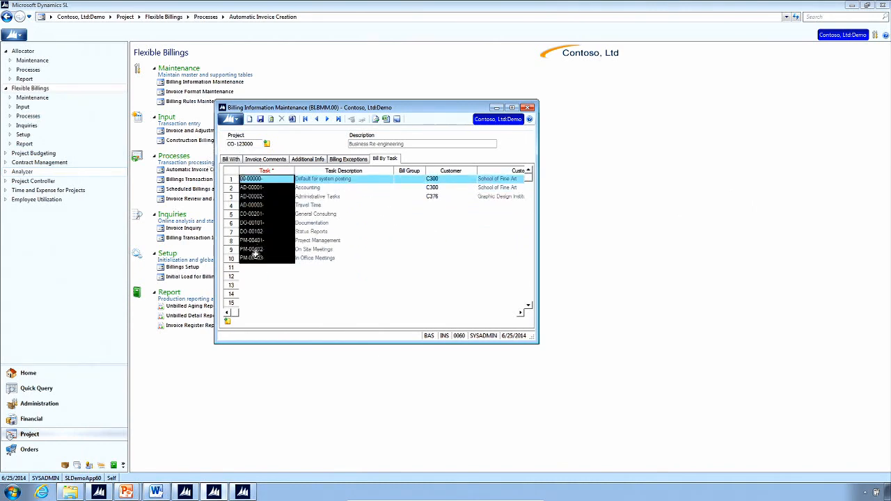
key(Delete)
click(496, 276)
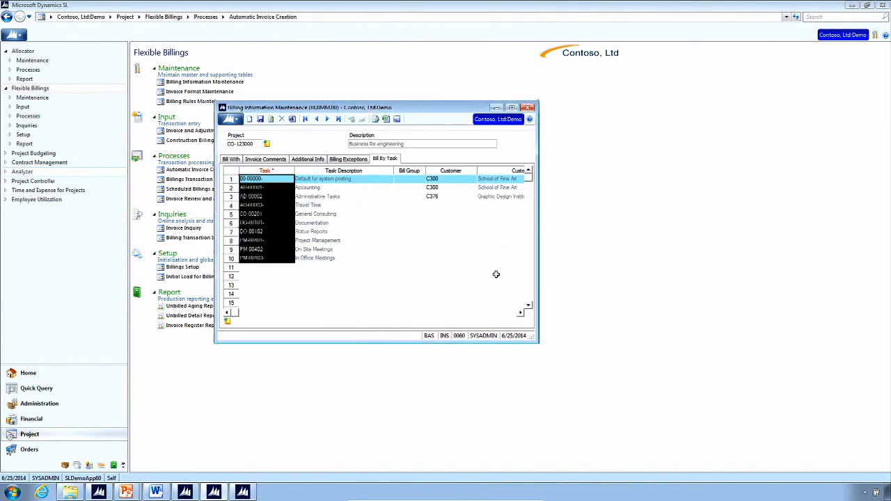
Step: Clear the customer from the Default for system posting, Accounting and Administrative Tasks lines
click(437, 180)
key(Delete)
key(Down)
key(Delete)
key(Down)
key(Delete)
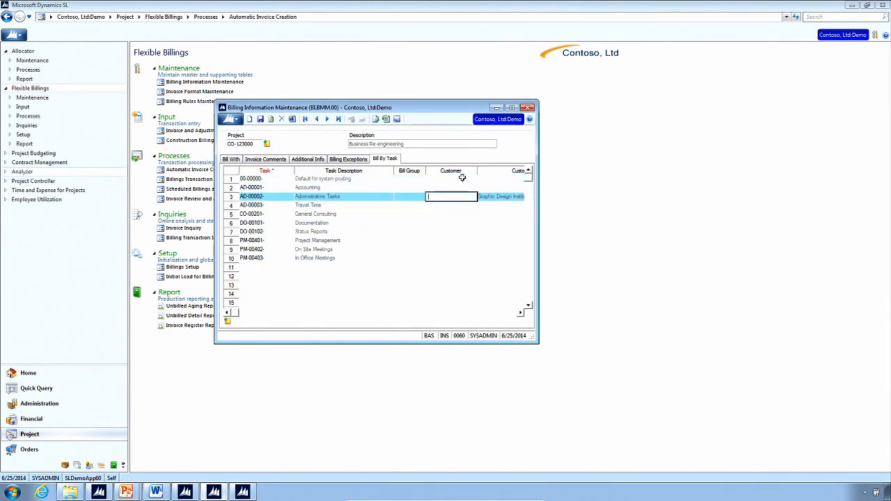
Step: Set the project's billing type to Bill by Task Group
click(231, 159)
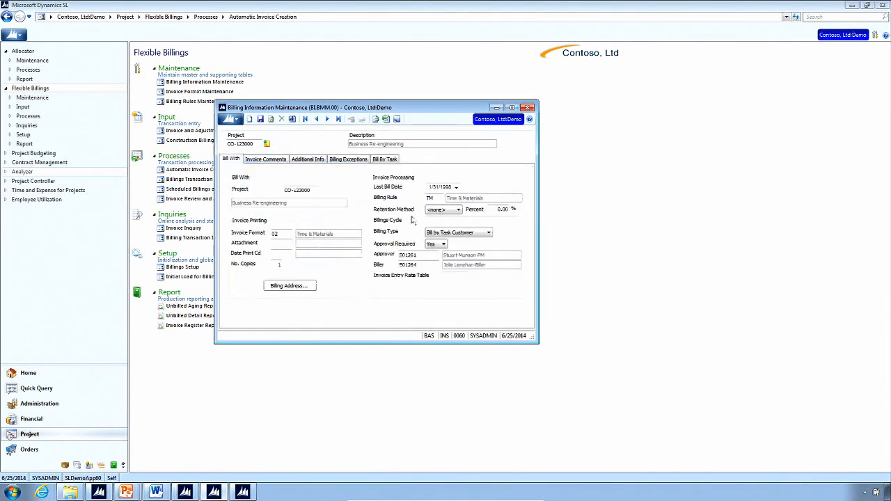
click(439, 236)
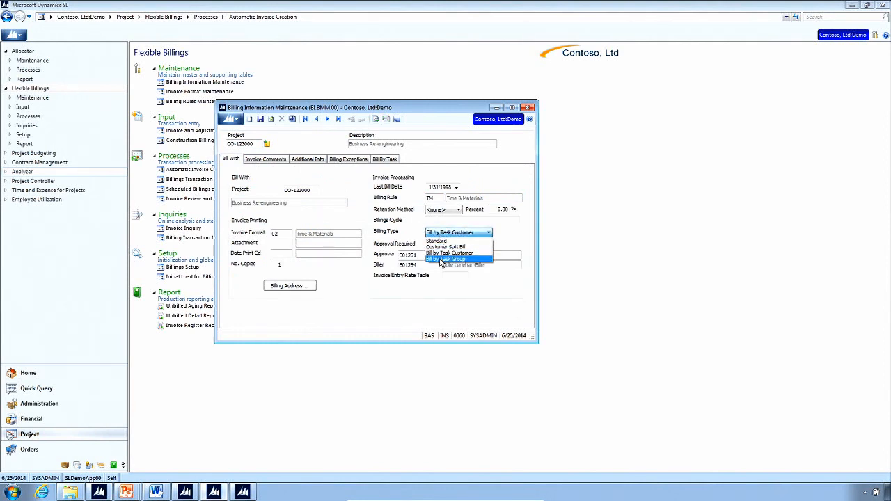
click(441, 260)
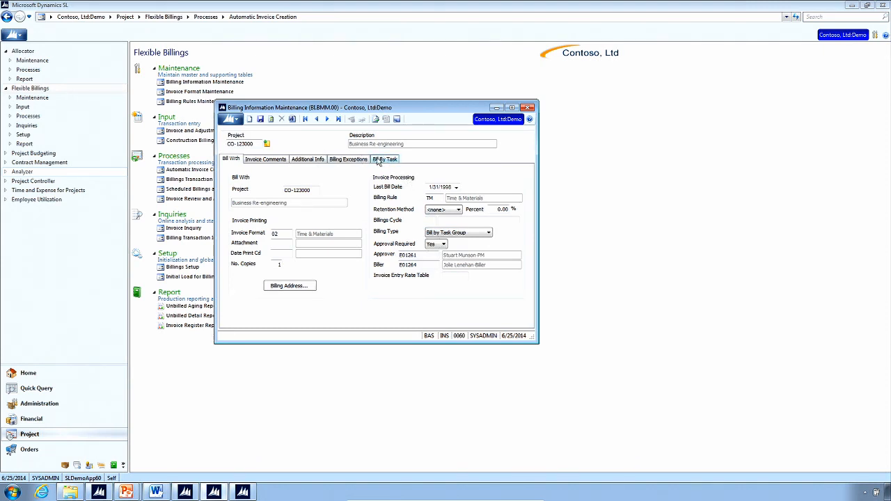
Step: Assign bill group 1 to the Default for system posting, Administrative Tasks and Travel Time tasks
click(384, 159)
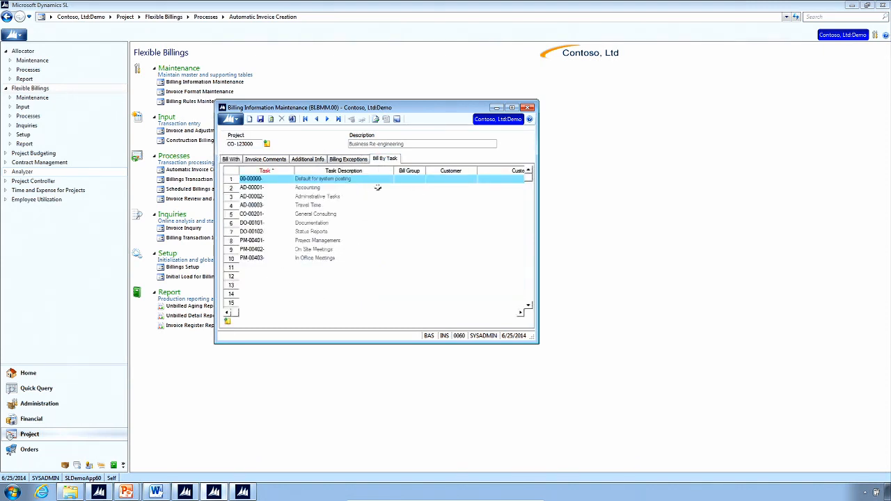
click(404, 178)
click(453, 178)
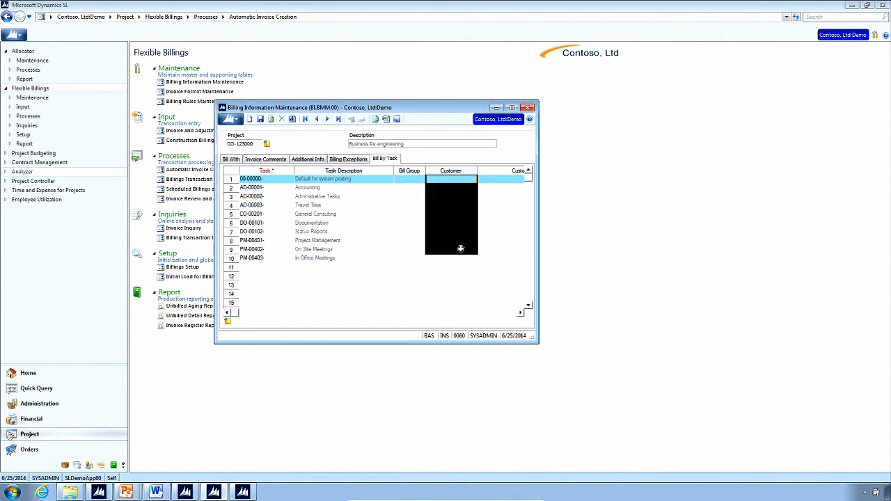
click(414, 179)
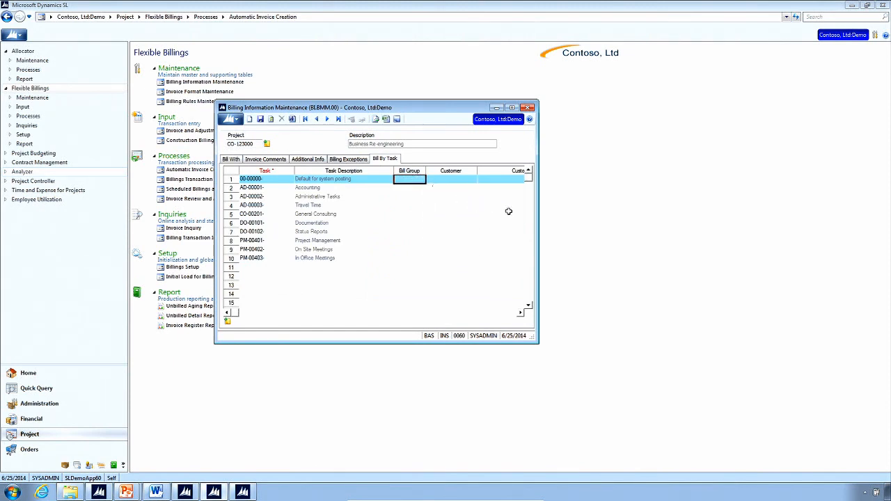
text(1)
key(Down)
key(Down)
text(1)
key(Down)
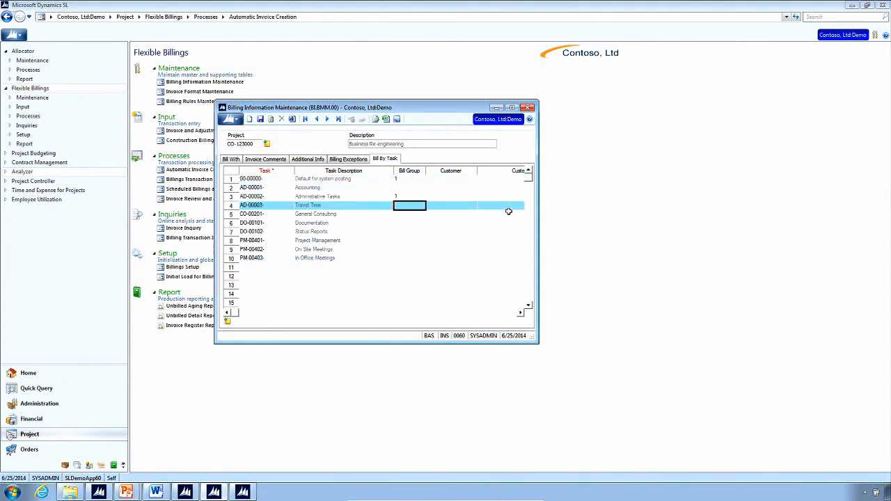
text(1)
key(Down)
Step: Assign bill group 2 to the Accounting, General Consulting, Documentation and Status Reports tasks
key(Up)
key(Up)
key(Up)
text(2)
key(Down)
key(Down)
key(Down)
text(2)
key(Down)
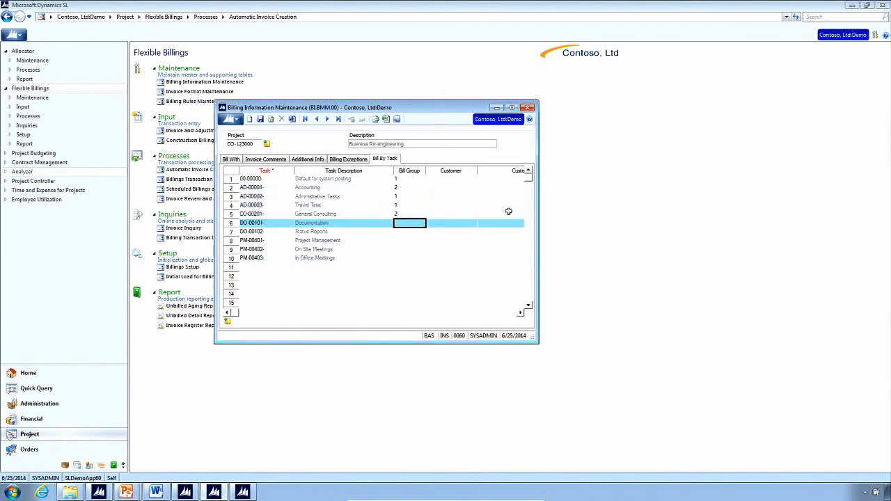
text(2)
key(Down)
text(2)
key(Down)
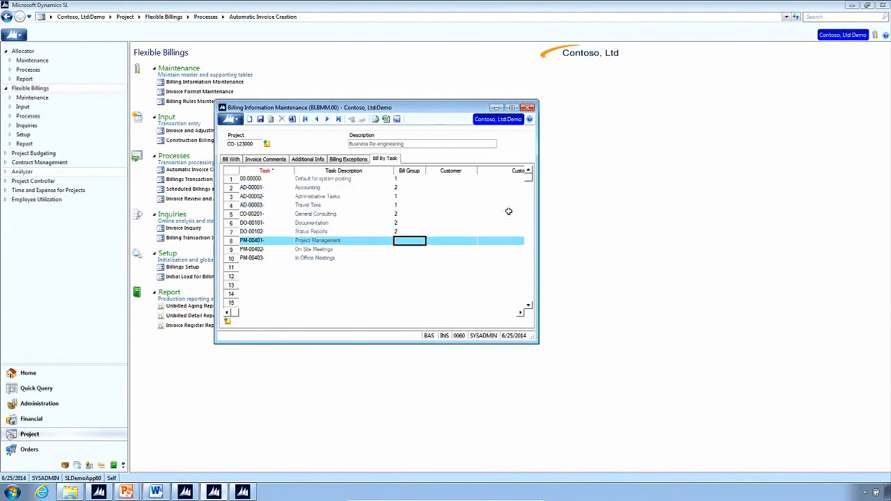
Step: Assign bill group 3 to the Project Management, On Site Meetings and In Office Meetings tasks
text(3)
key(Down)
text(3)
key(Down)
text(3)
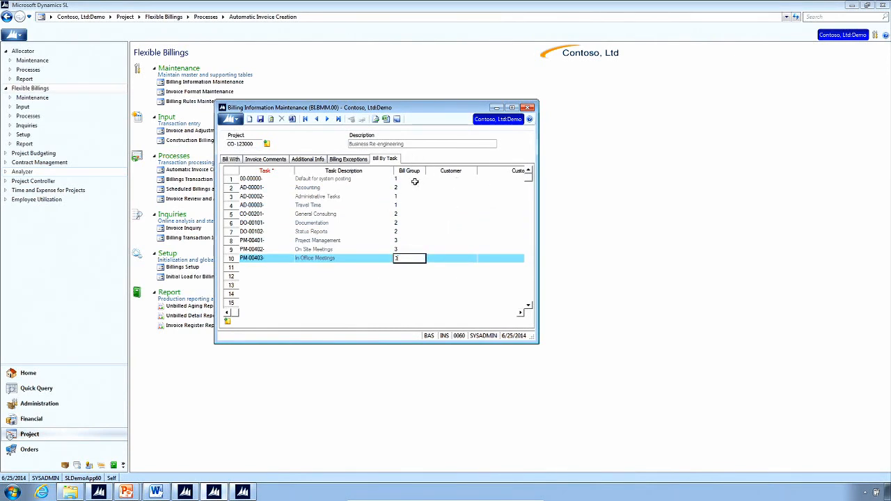
drag(414, 181, 412, 262)
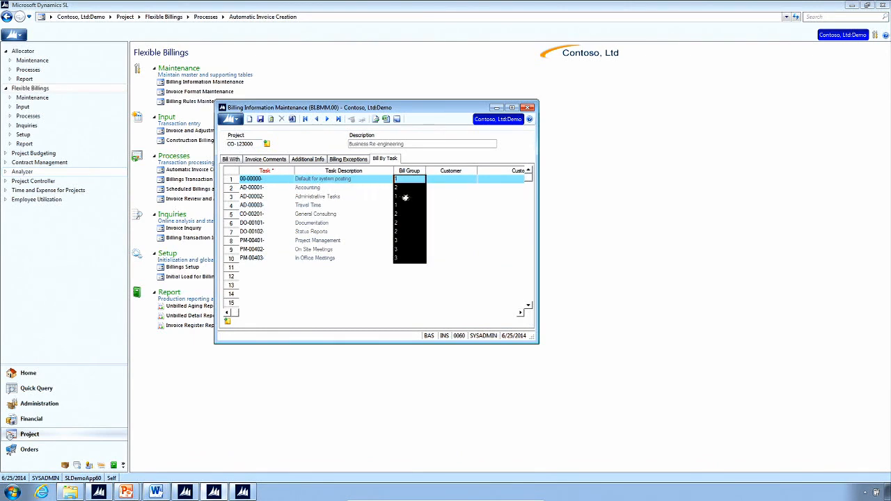
drag(408, 180, 410, 258)
click(397, 179)
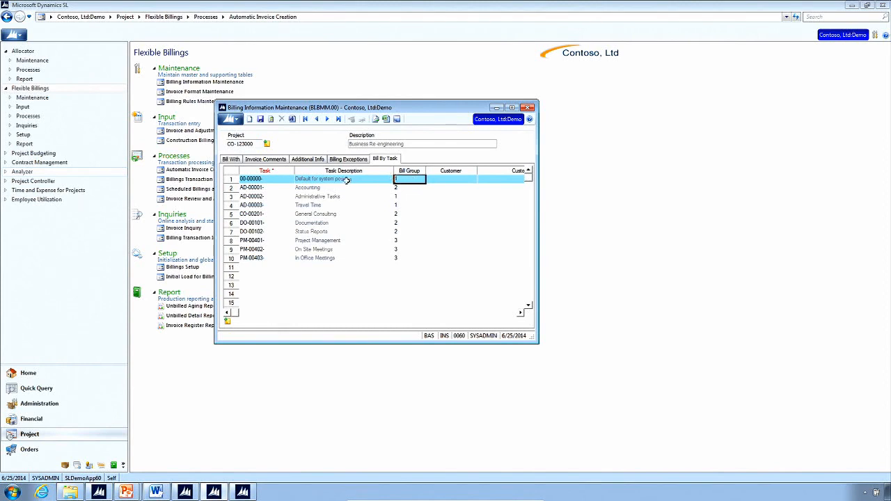
click(230, 159)
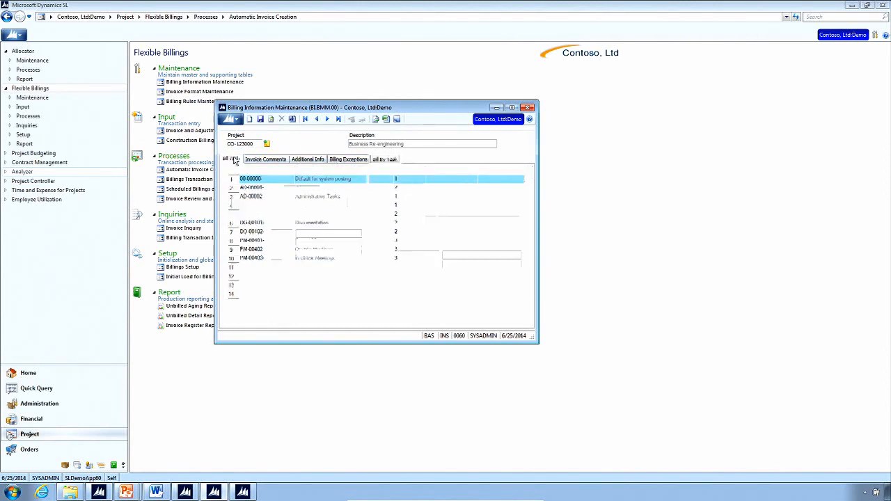
Step: Load the in-process draft invoice of the Project Training Videos project in Invoice and Adjustment Maintenance
click(255, 47)
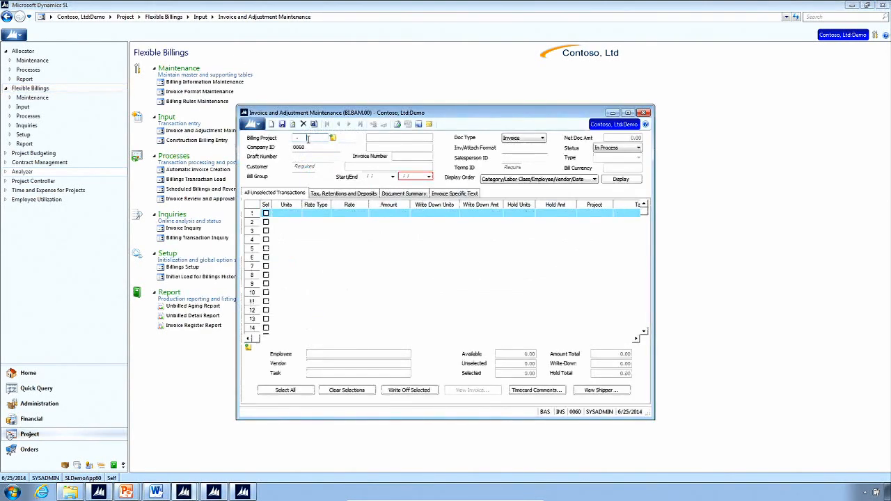
double_click(306, 139)
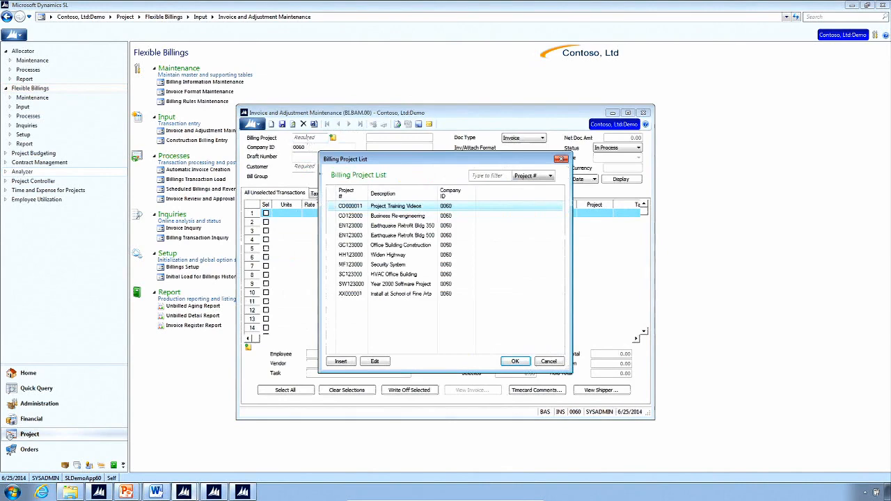
double_click(358, 209)
double_click(313, 158)
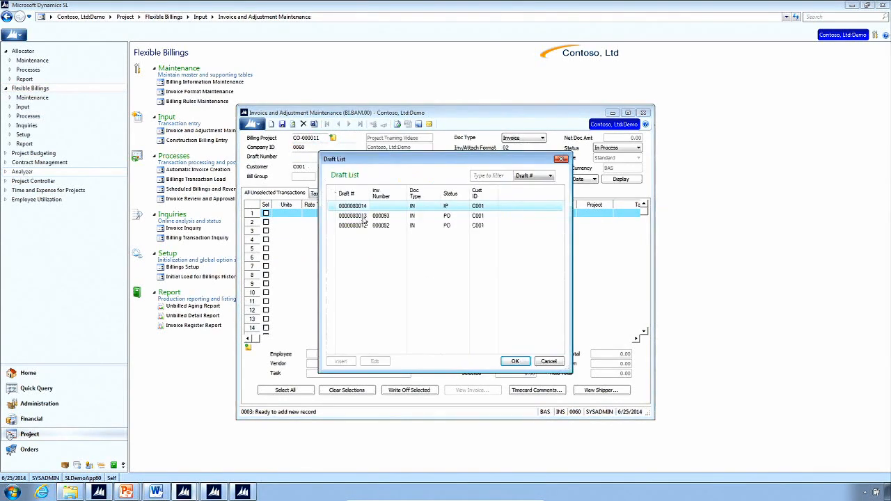
double_click(357, 207)
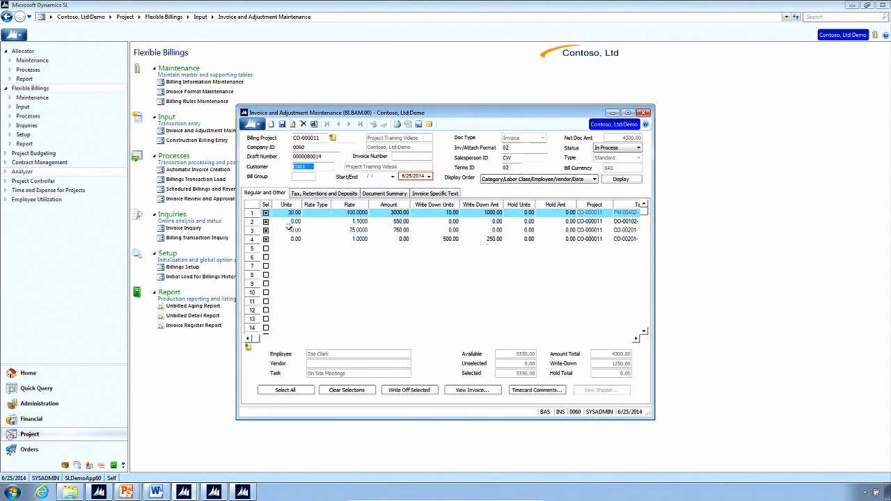
Step: Deselect the two General Consulting transactions on lines 3 and 4 of the draft invoice and save it
click(265, 232)
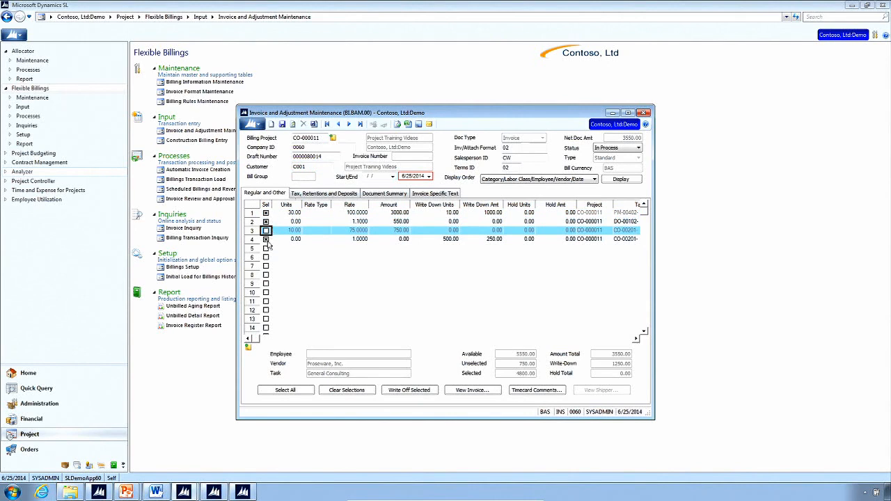
click(266, 239)
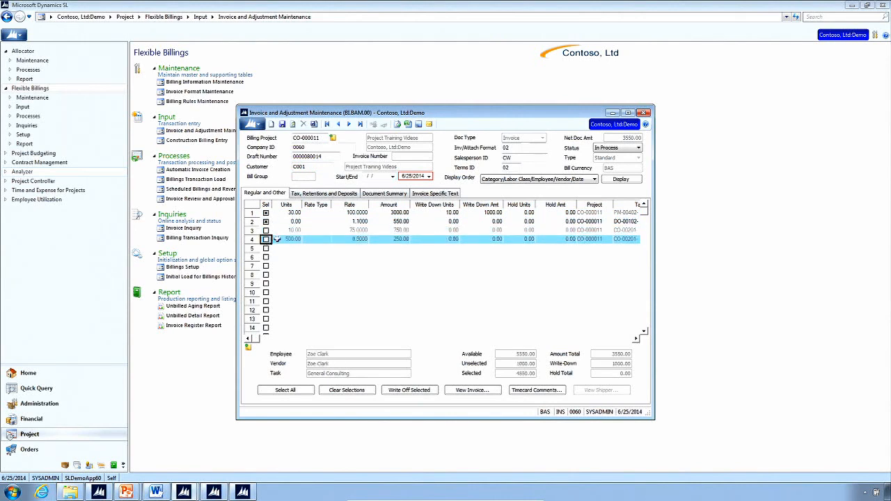
click(282, 125)
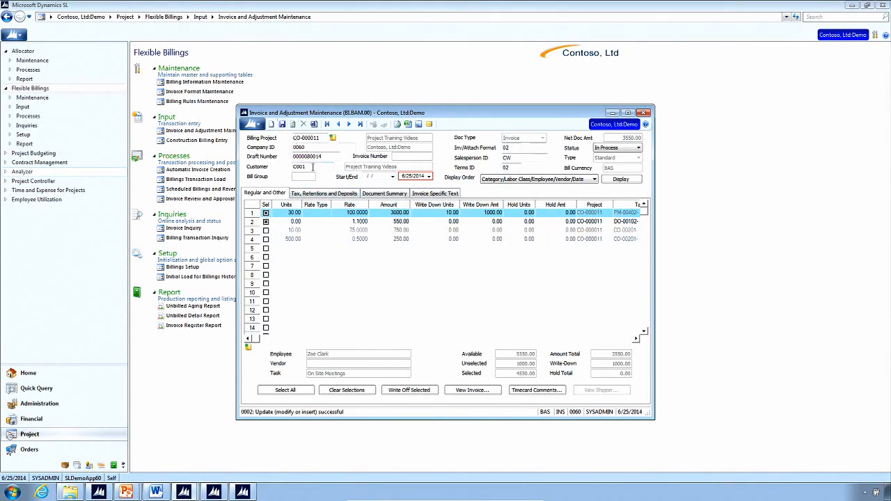
Step: Start a new invoice for the Project Training Videos project with end date 6/25/2014 and display its unselected transactions
double_click(309, 156)
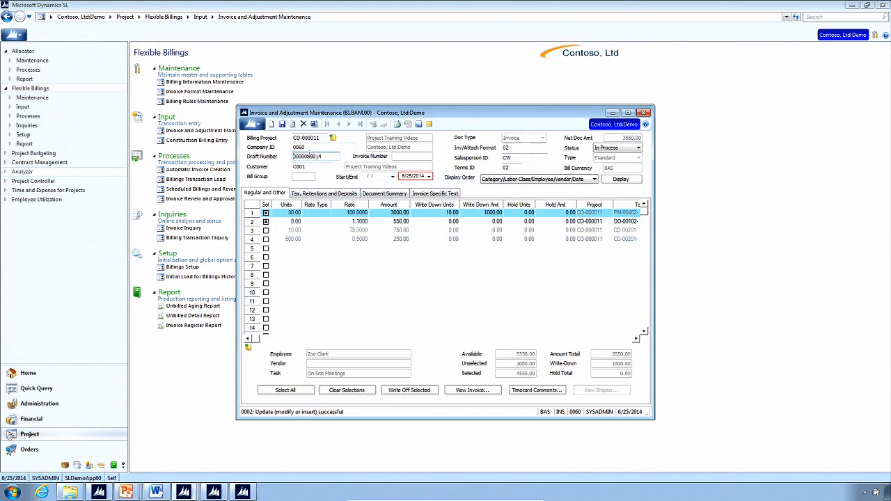
click(270, 125)
double_click(313, 139)
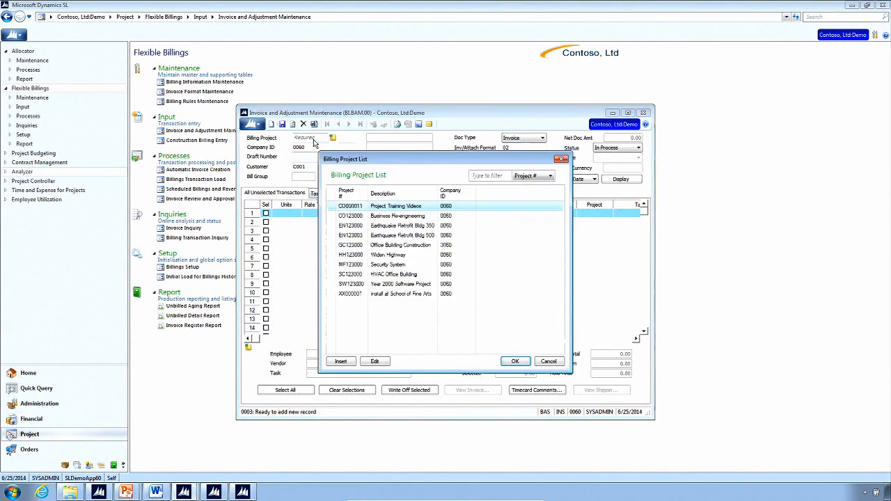
double_click(350, 206)
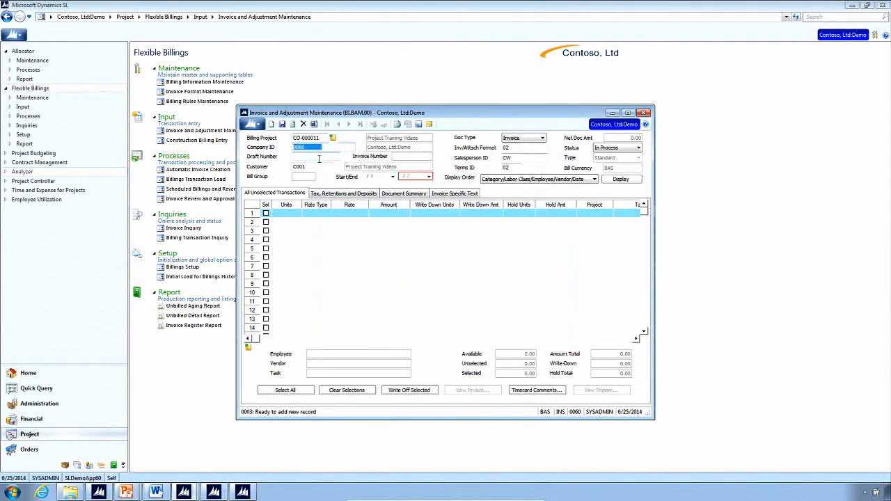
click(427, 177)
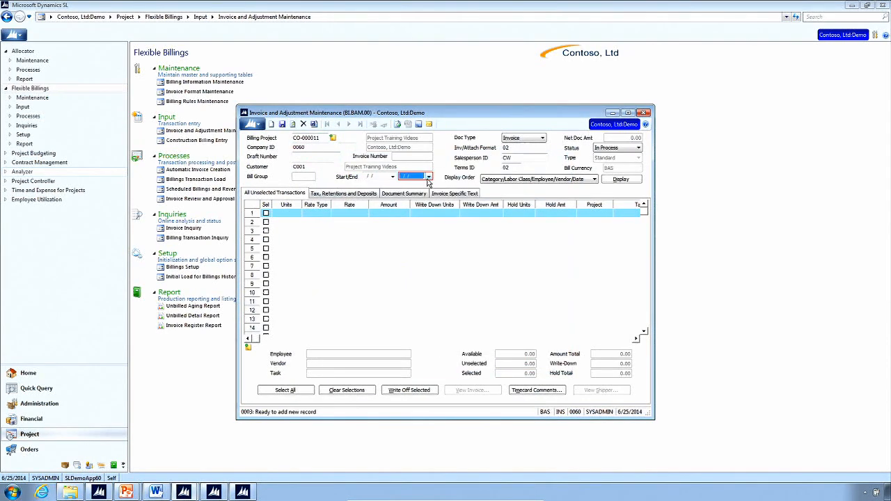
click(427, 178)
click(620, 179)
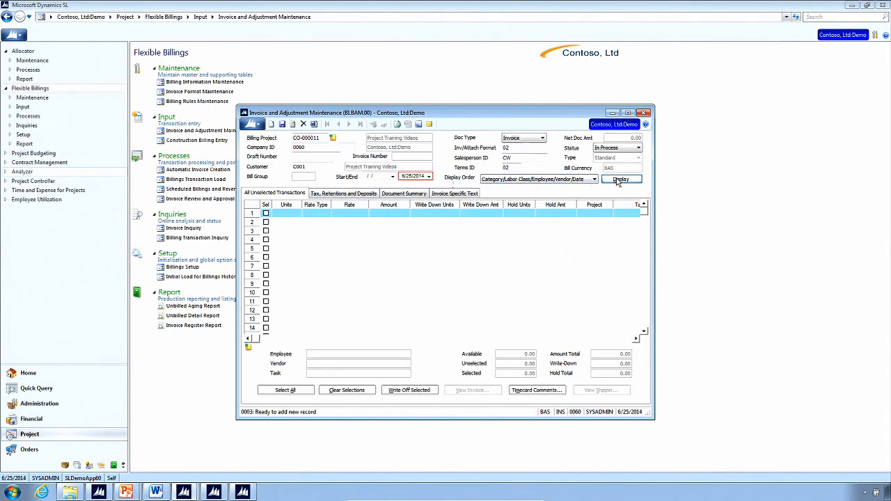
click(477, 275)
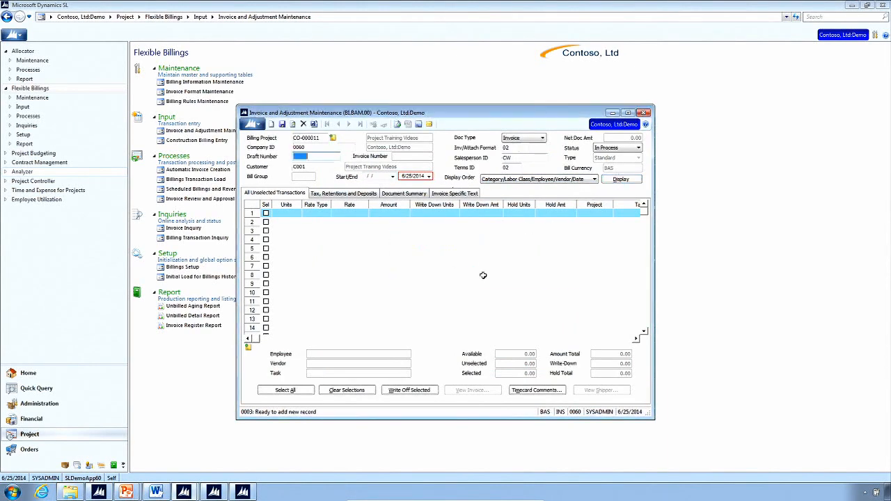
click(287, 212)
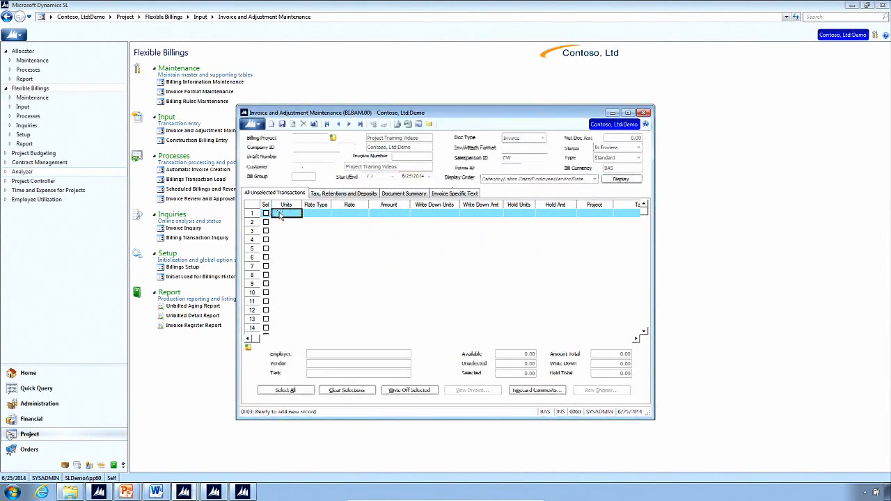
Step: Reselect the project's in-process draft invoice, discard the outstanding changes, and close Invoice and Adjustment Maintenance
click(476, 274)
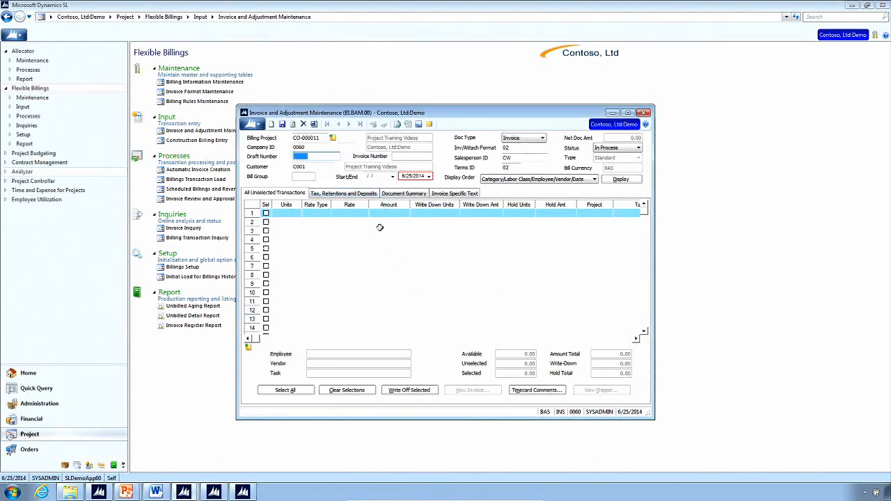
double_click(308, 156)
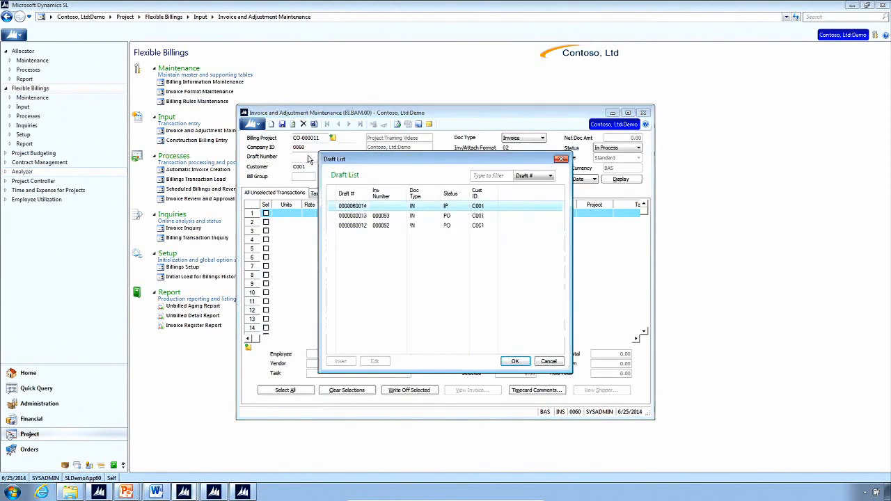
double_click(362, 207)
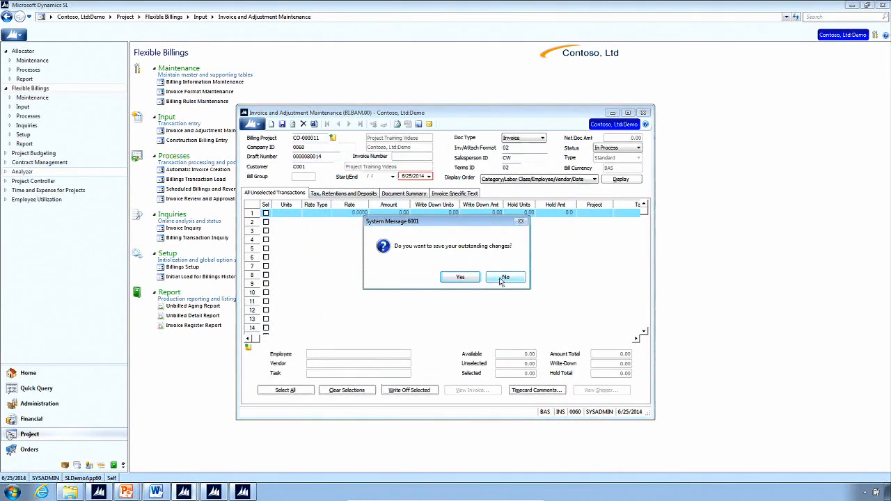
click(501, 278)
click(487, 277)
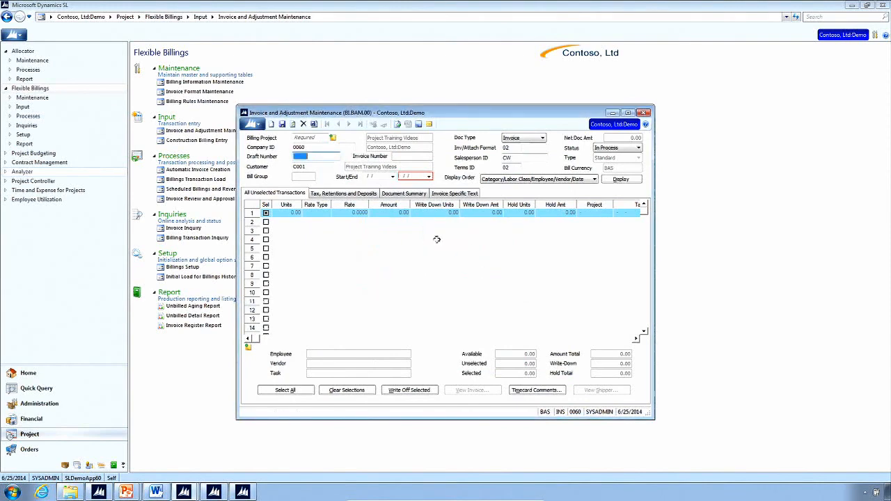
click(643, 115)
Step: Set the billing type of the Business Re-engineering project to Standard in Billing Information Maintenance
click(244, 491)
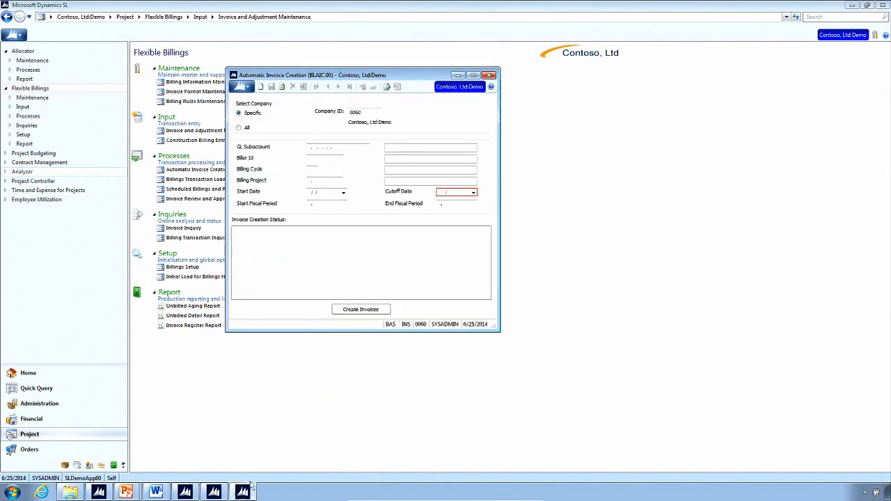
click(214, 491)
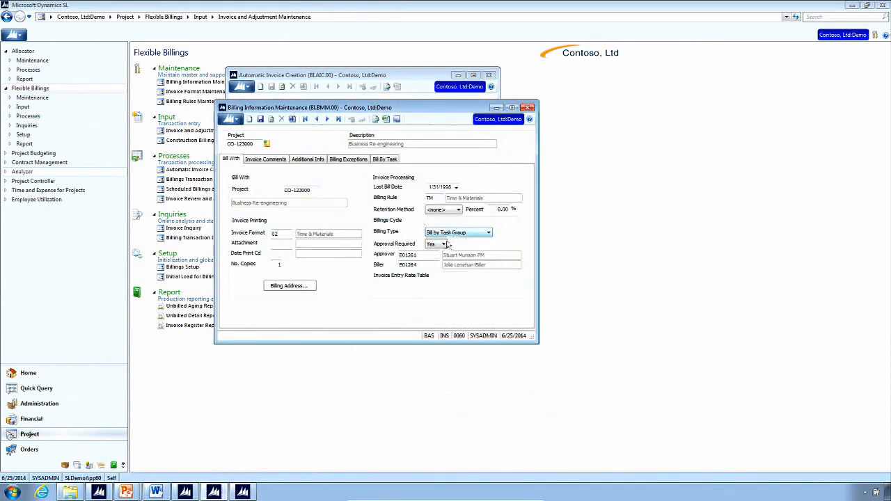
click(458, 76)
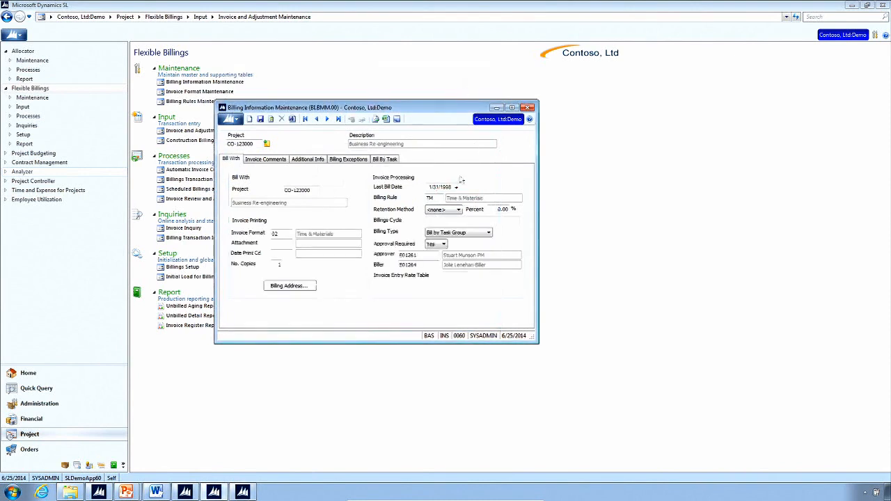
click(461, 234)
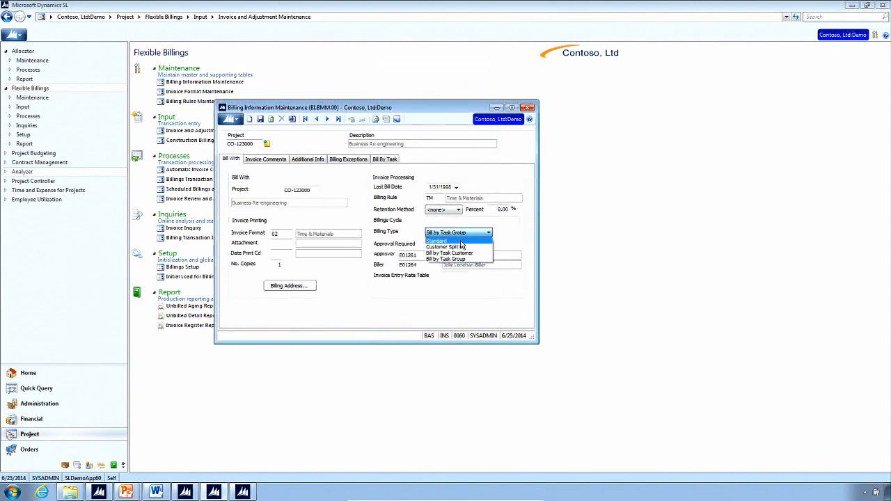
click(460, 241)
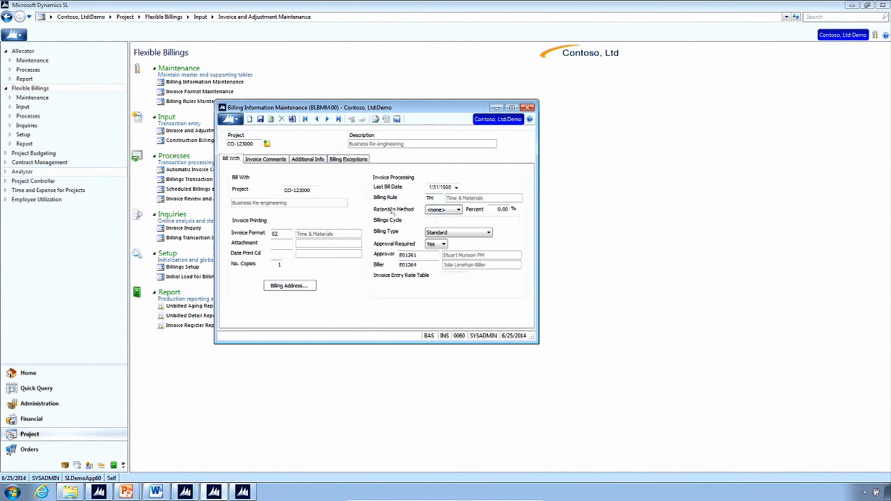
Step: Review the invoice format, billing rule, approver and biller fields of the Business Re-engineering project
double_click(283, 234)
click(436, 198)
click(416, 255)
click(420, 265)
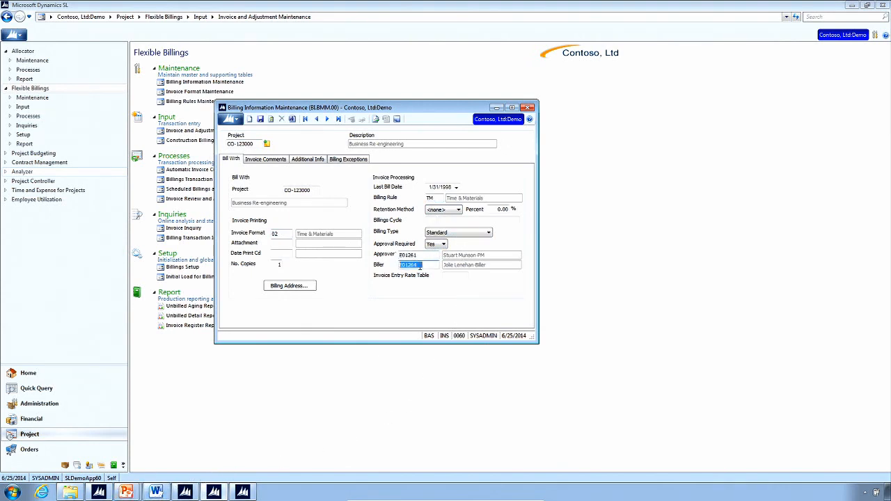
Step: Examine the project comment, invoice header and invoice footer fields, plus the project's additional information
click(276, 160)
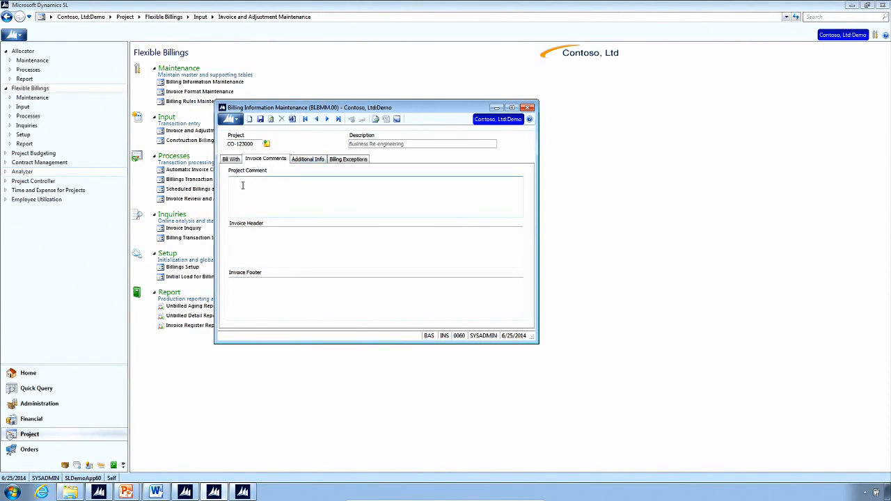
click(248, 232)
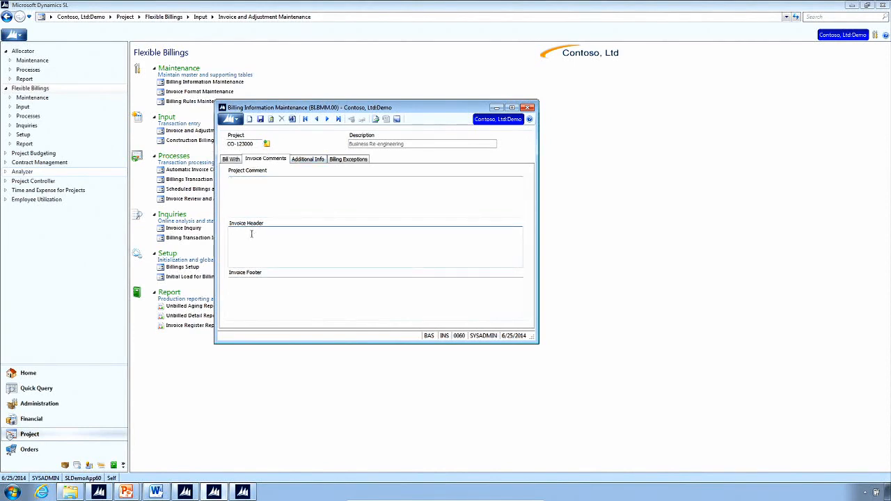
click(252, 291)
click(279, 258)
click(251, 189)
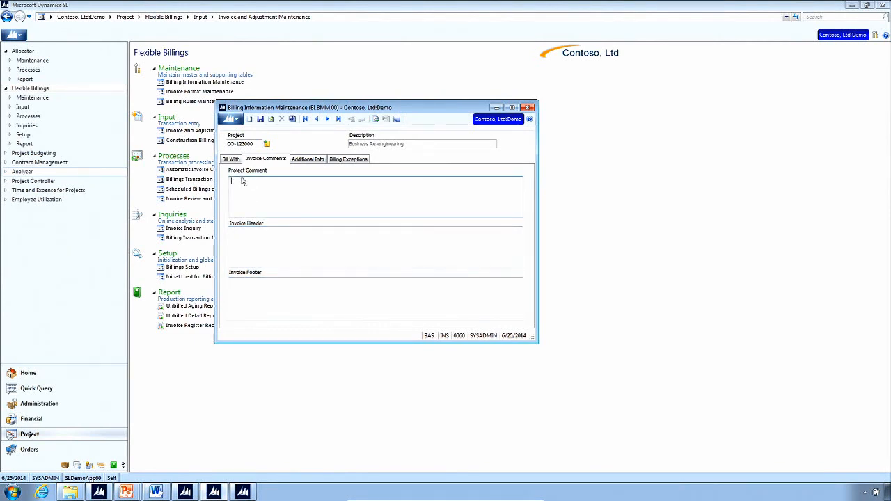
click(311, 160)
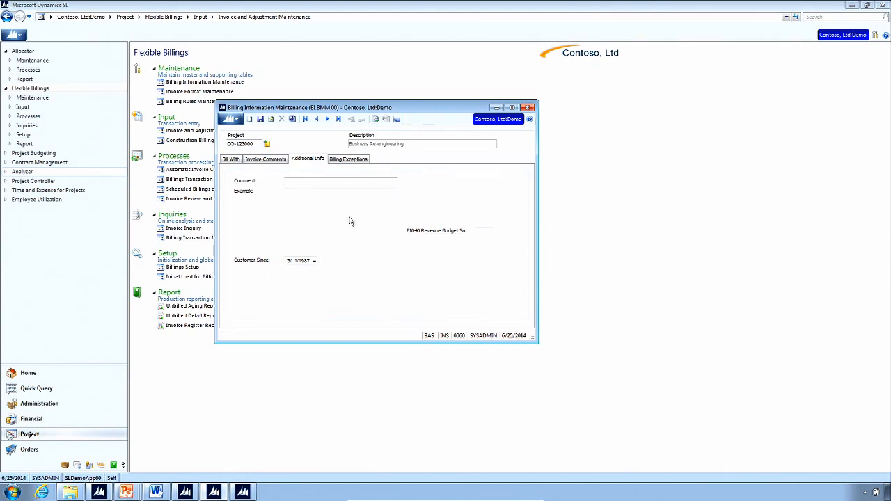
Step: Start a billing exception on the first row of the project with Employee as its first field name
click(347, 158)
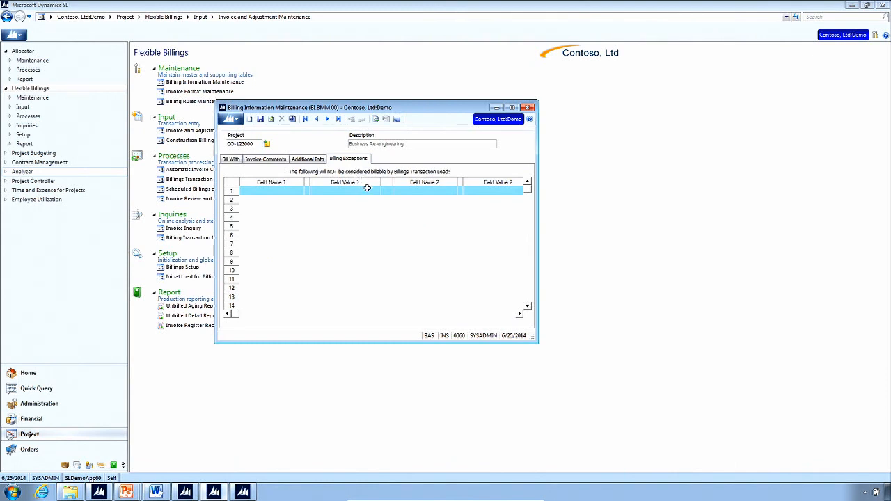
click(296, 192)
click(299, 192)
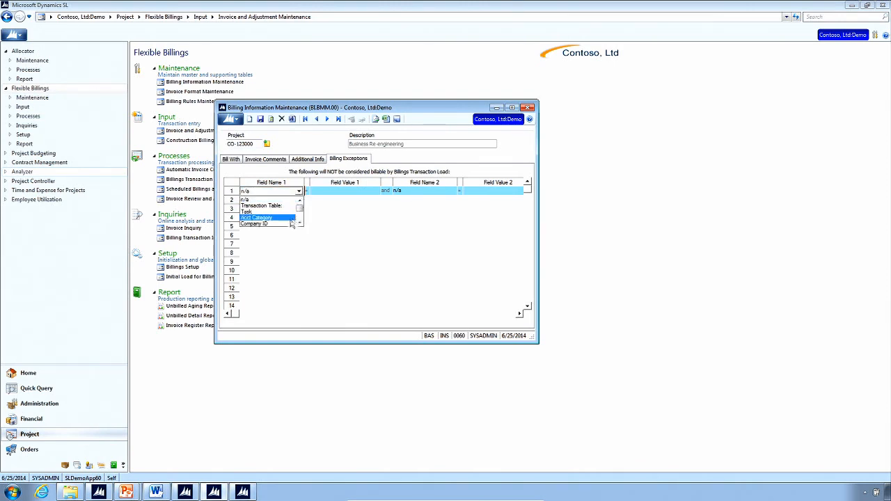
click(300, 223)
click(300, 222)
click(300, 223)
click(300, 223)
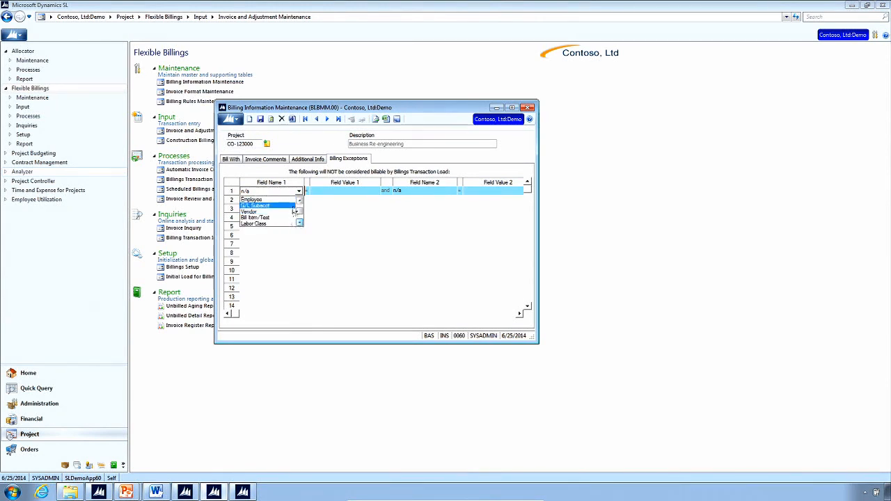
click(300, 202)
click(285, 205)
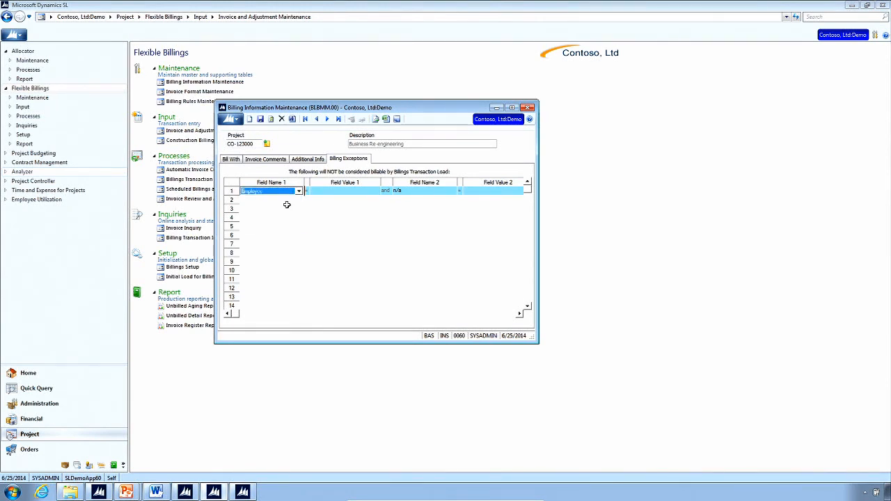
Step: Fill in the exception's first field value with the ID of the first employee in the Employee List
click(338, 192)
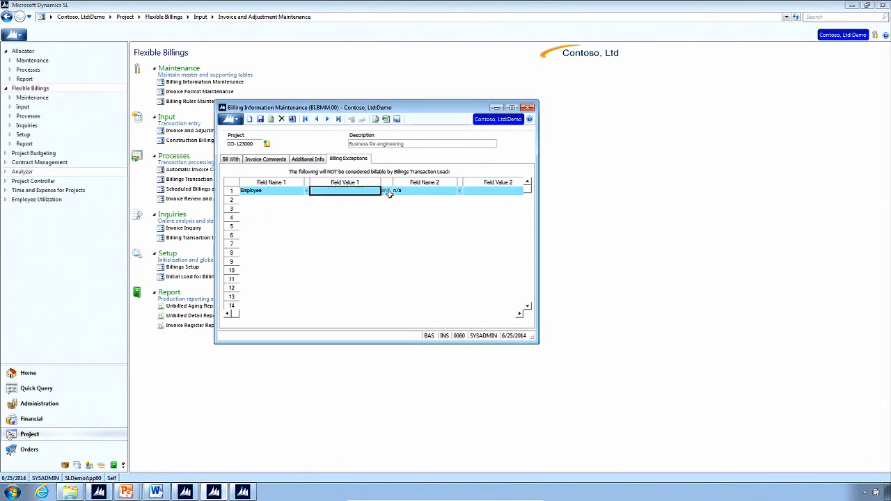
text(ACLARK)
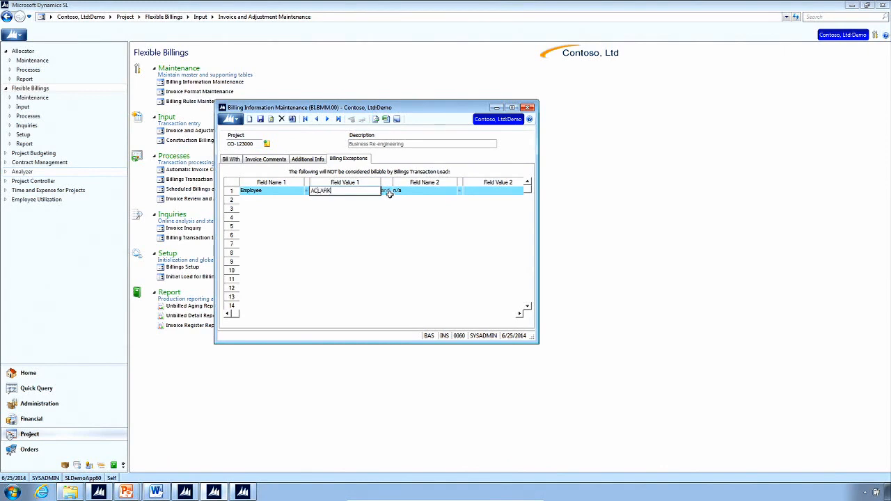
key(Tab)
click(480, 277)
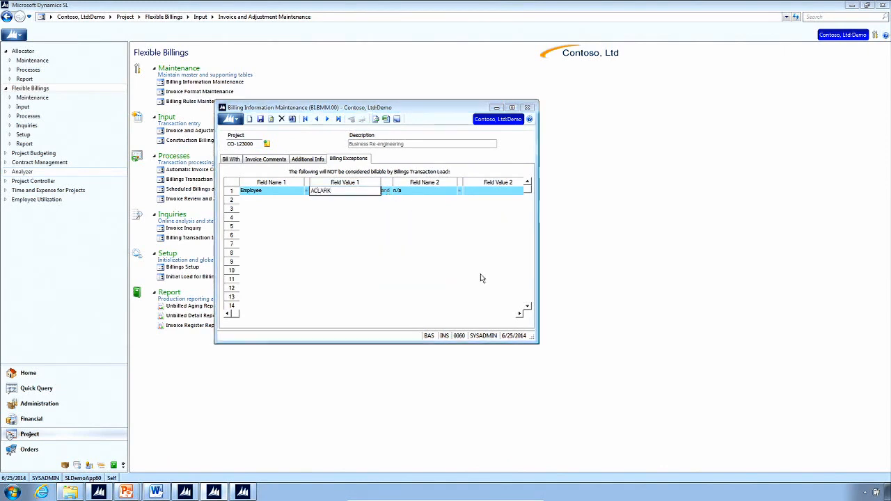
key(F3)
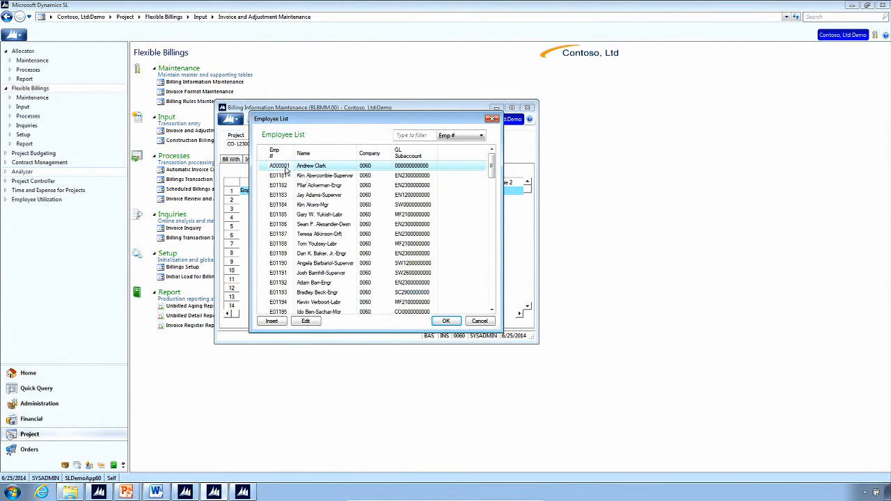
click(445, 321)
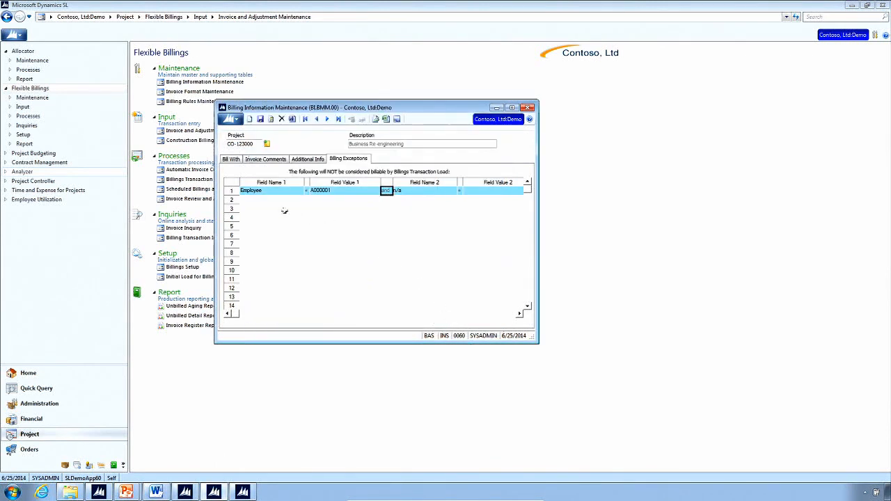
Step: Check the employee billing exception and the project's Bill With settings, and minimize Billing Information Maintenance
drag(259, 191, 325, 188)
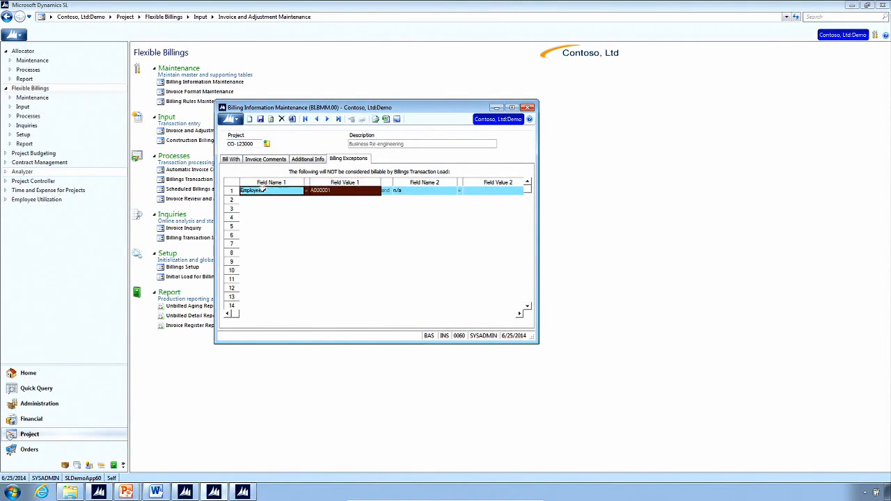
click(257, 192)
drag(338, 191, 283, 187)
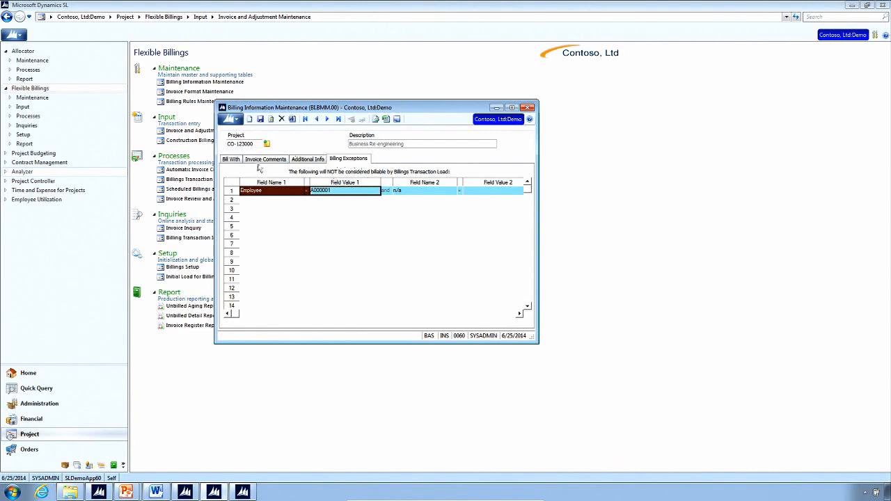
click(269, 190)
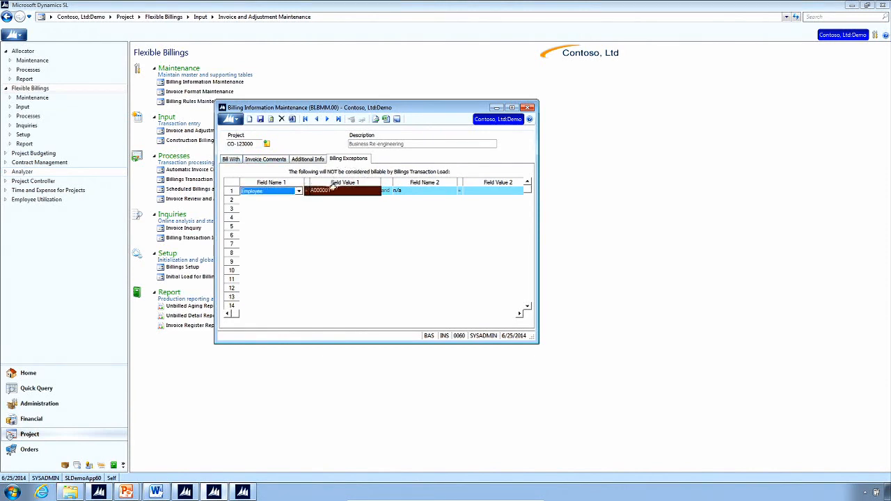
click(231, 160)
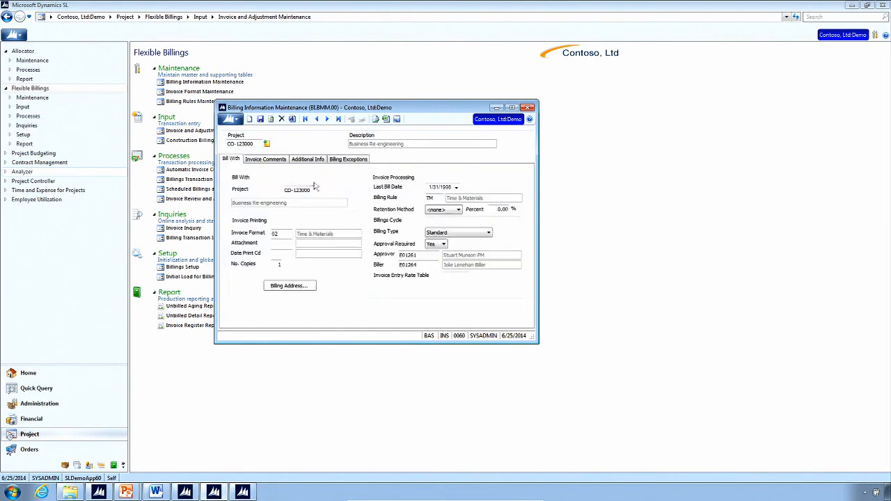
click(496, 107)
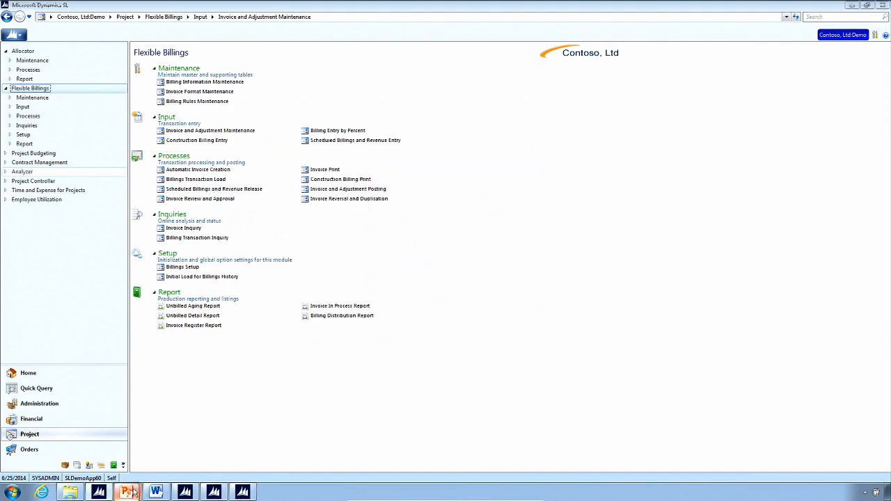
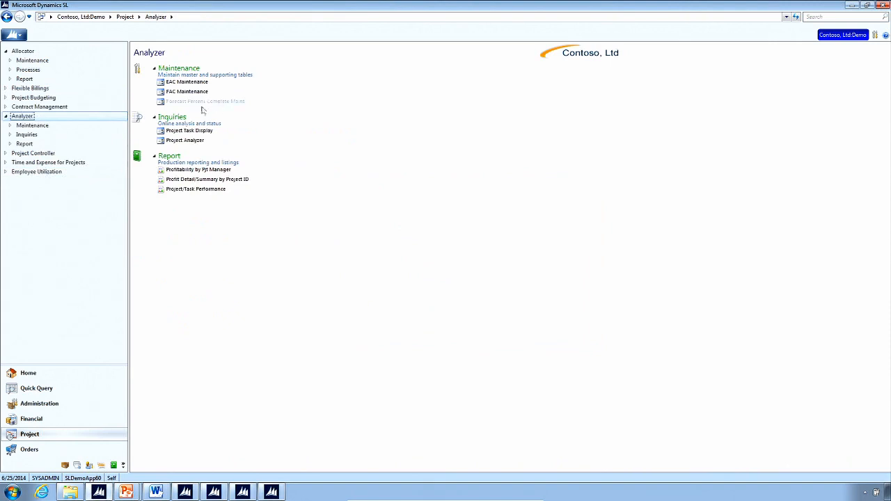
Step: Open Project Analyzer and filter it by project to CO-000011, Project Training Videos
click(201, 140)
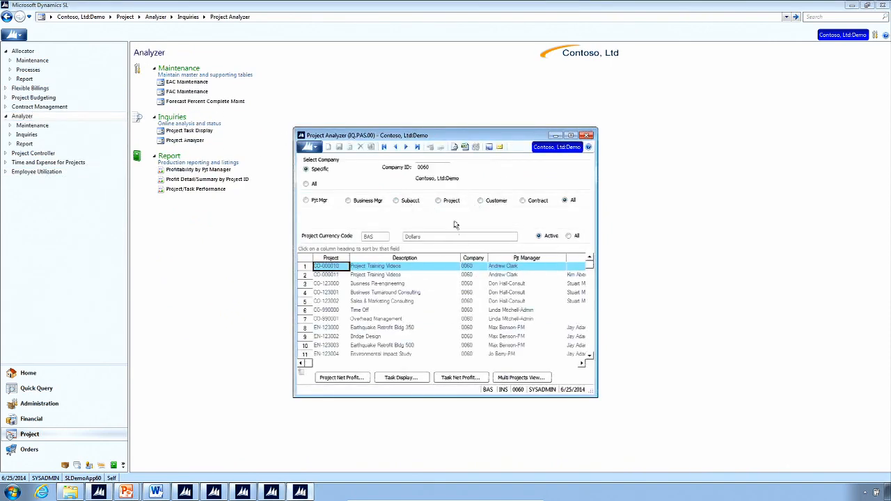
click(438, 200)
double_click(393, 220)
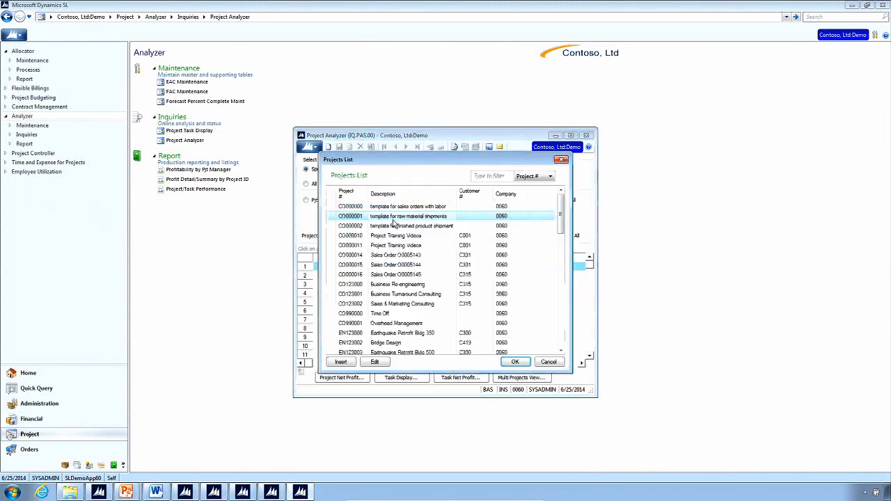
double_click(366, 245)
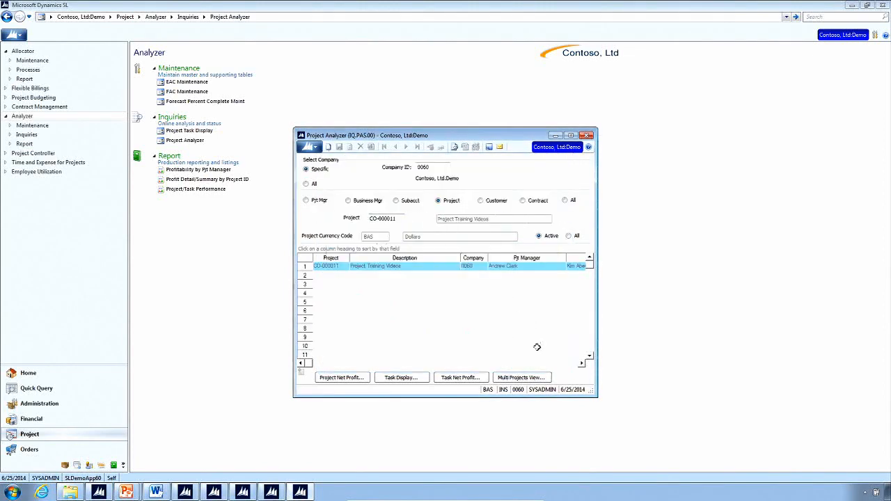
Step: Display the Multi Projects View of the project maximized, with all account types included
click(526, 377)
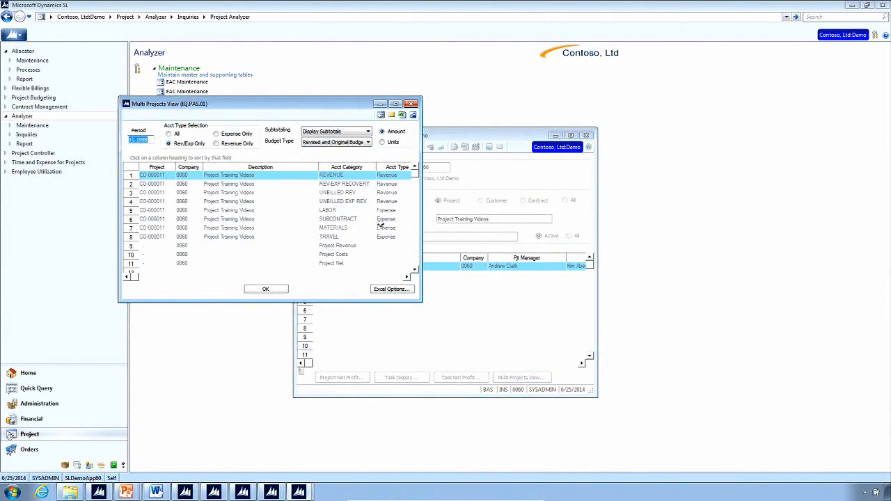
double_click(400, 105)
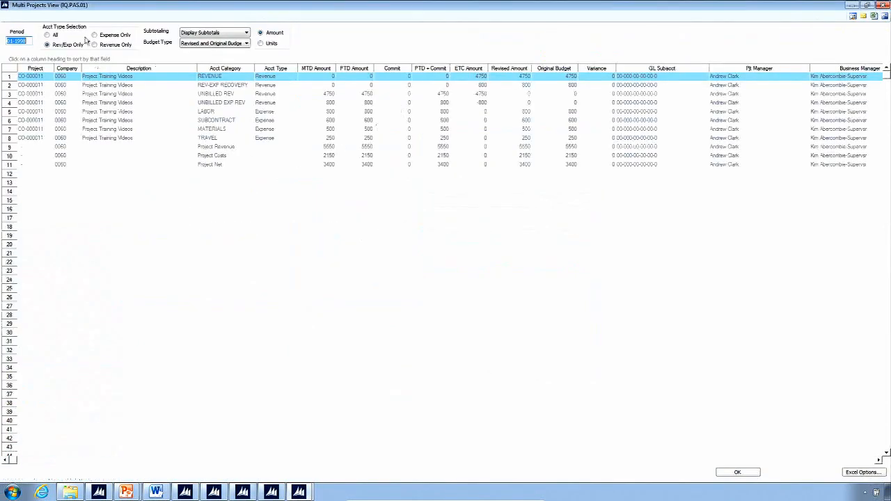
click(54, 35)
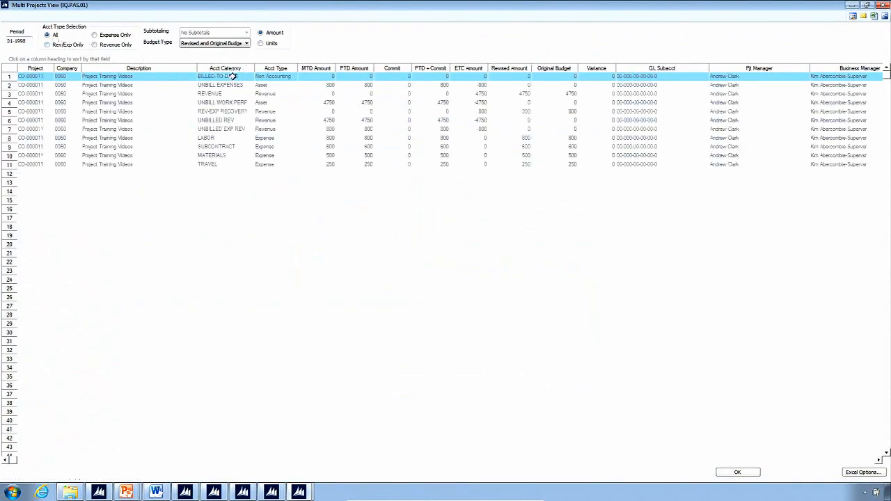
Step: Examine the project's unbilled and revenue account categories, and the project-to-date amounts of the LABOR and SUBCONTRACT expense rows
click(220, 85)
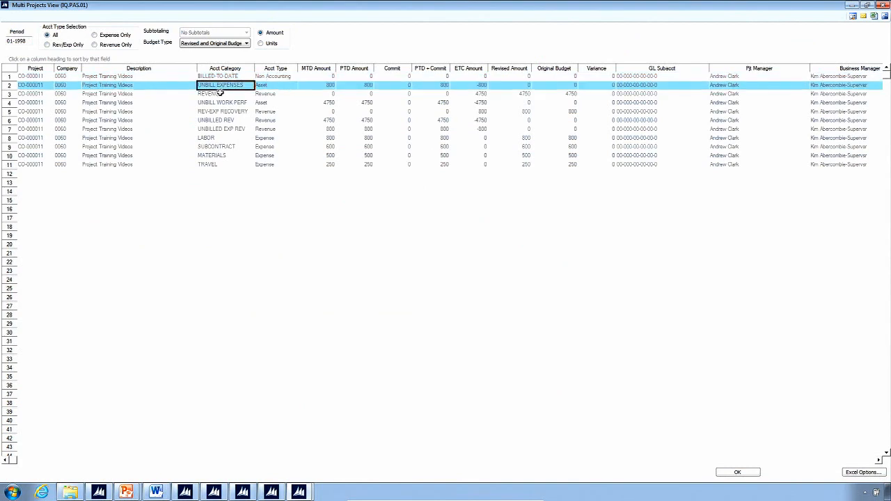
click(220, 93)
click(221, 103)
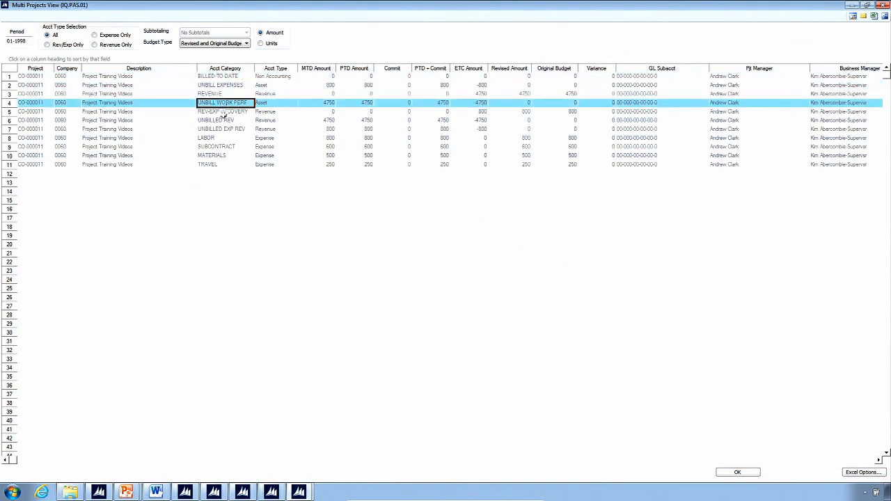
click(227, 137)
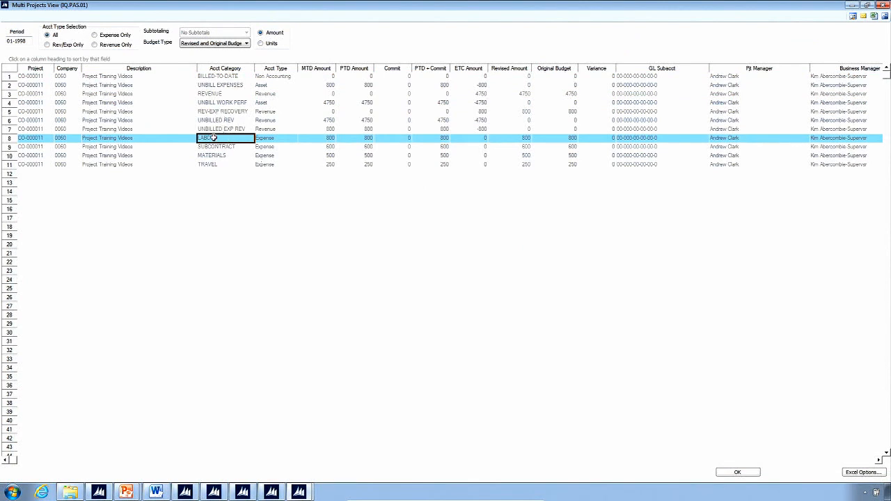
click(359, 139)
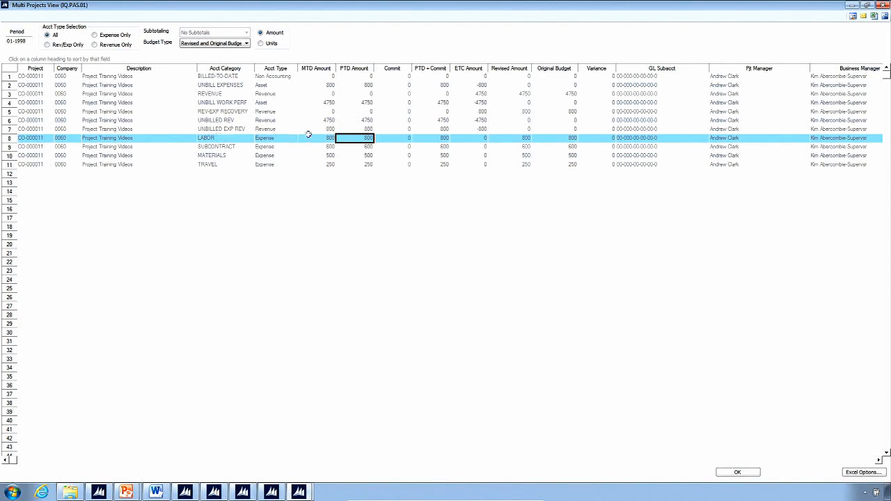
click(221, 146)
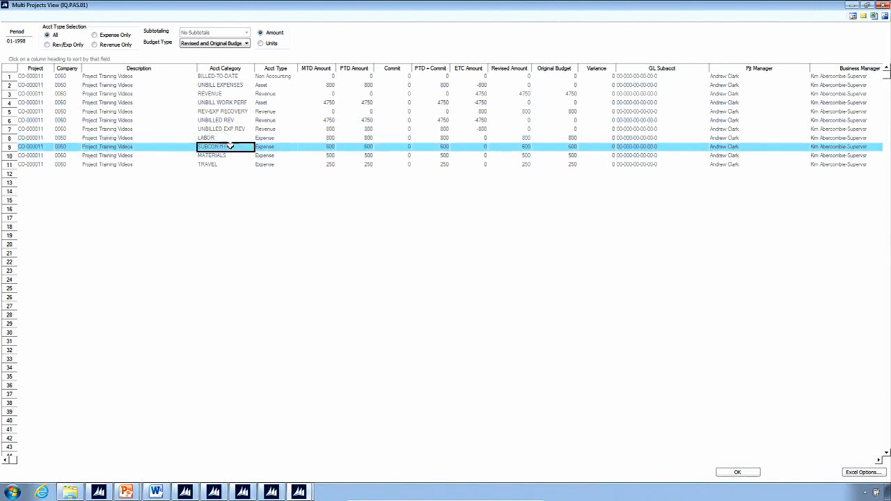
click(357, 147)
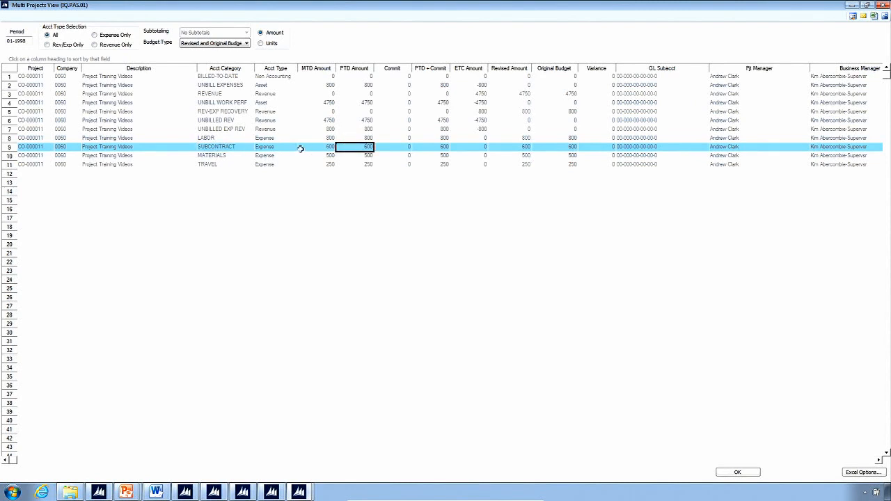
Step: Compare the SUBCONTRACT, unbilled work, unbilled expense and expense recovery rows, and minimize the Multi Projects View
click(239, 147)
click(221, 104)
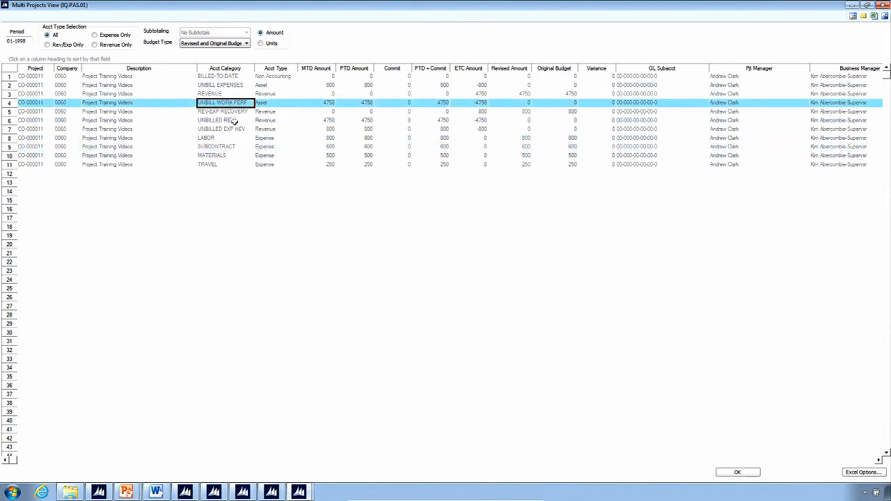
click(238, 128)
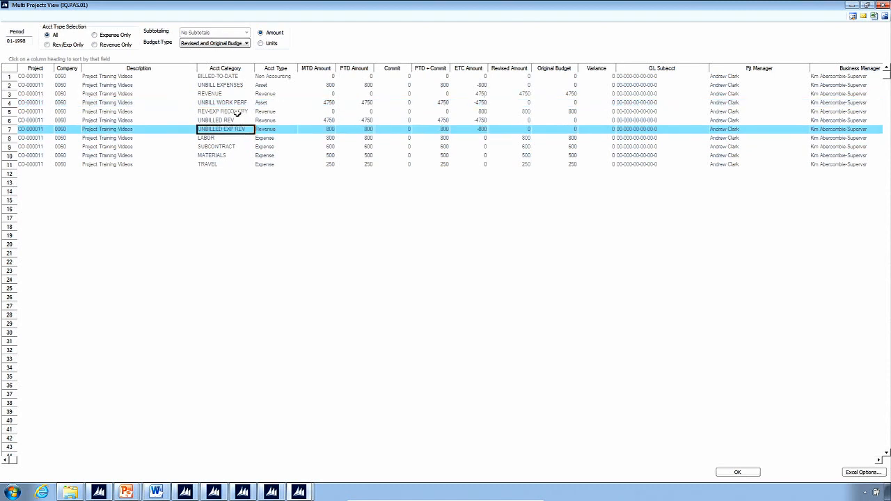
click(237, 112)
click(228, 85)
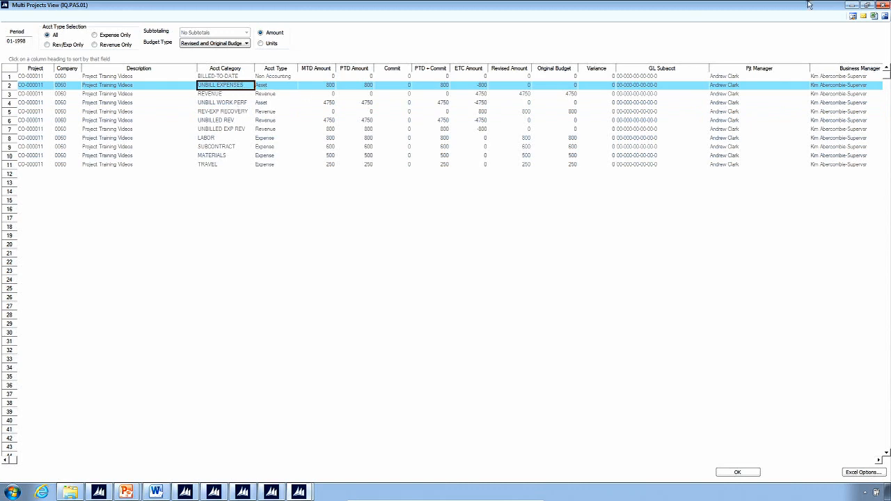
click(853, 6)
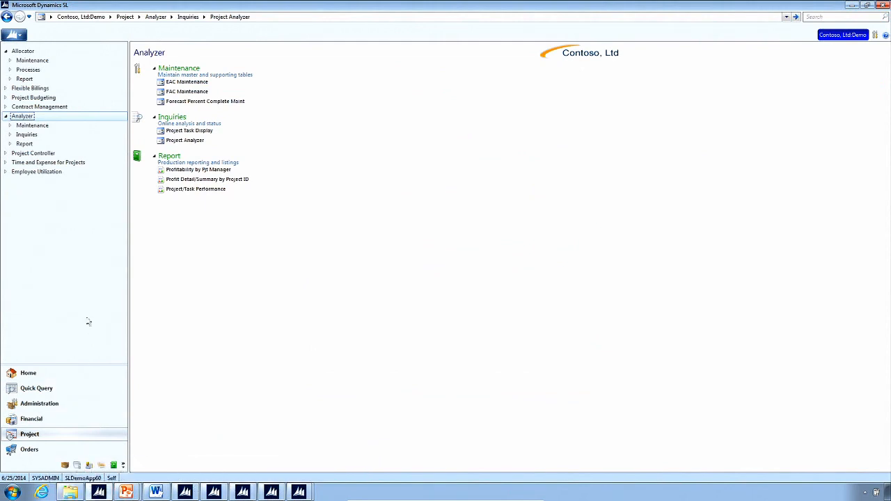
Step: Open Billing Rules Maintenance from Flexible Billings, load billing rule TM (Time & Materials), and move its window clear
click(44, 89)
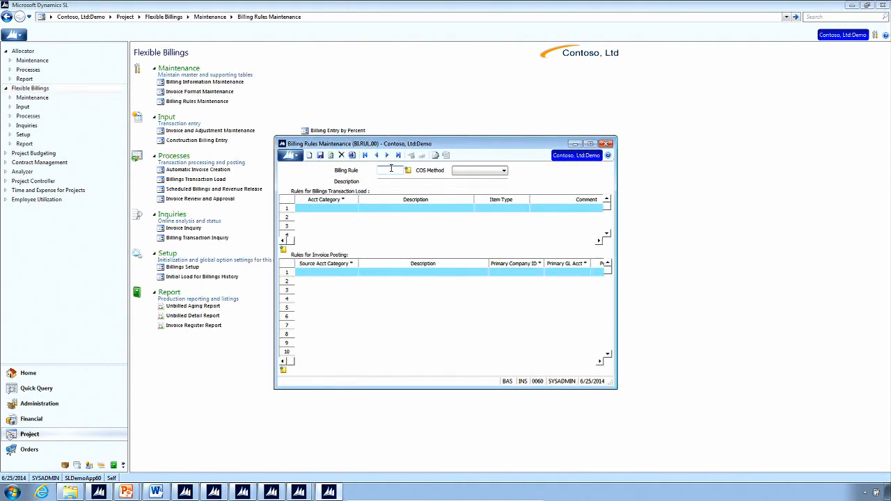
right_click(391, 169)
double_click(345, 264)
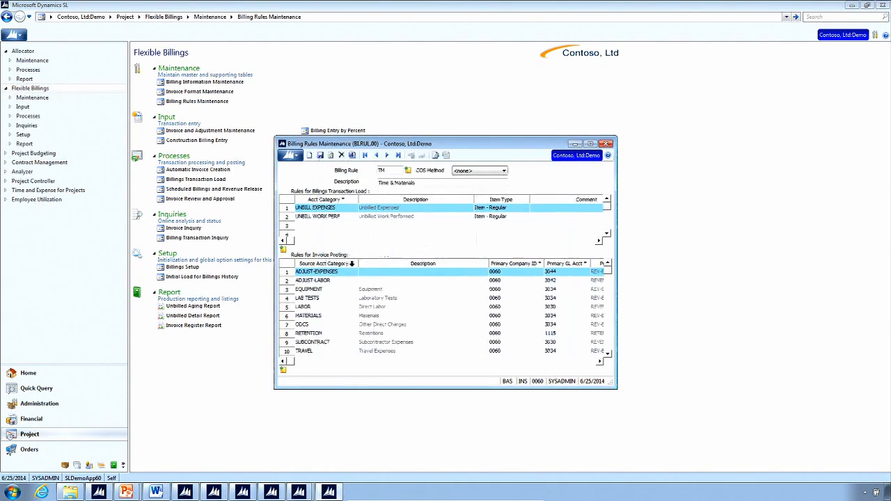
drag(391, 143, 277, 89)
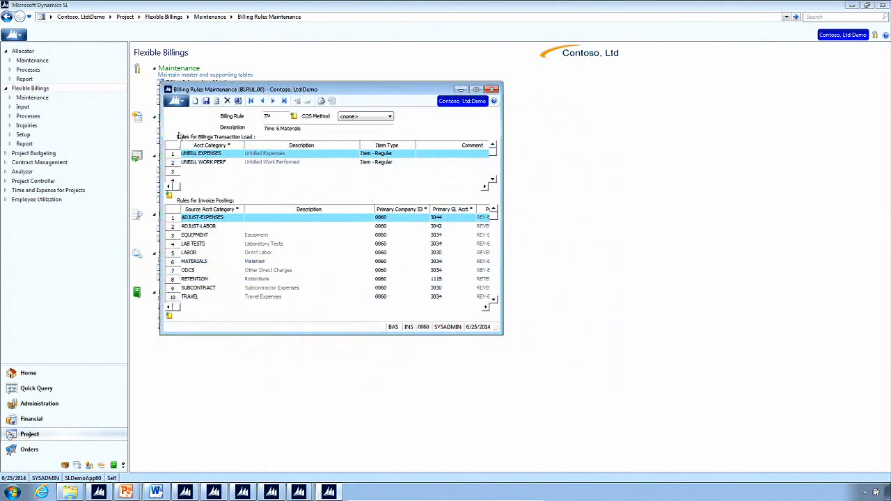
Step: Examine the TM rule's account categories for billings transaction load and invoice posting, and make the window taller
click(204, 153)
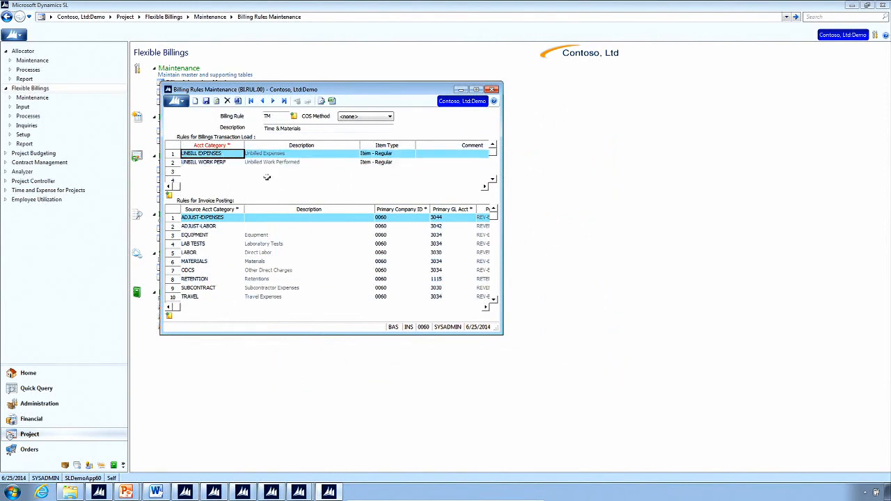
click(221, 161)
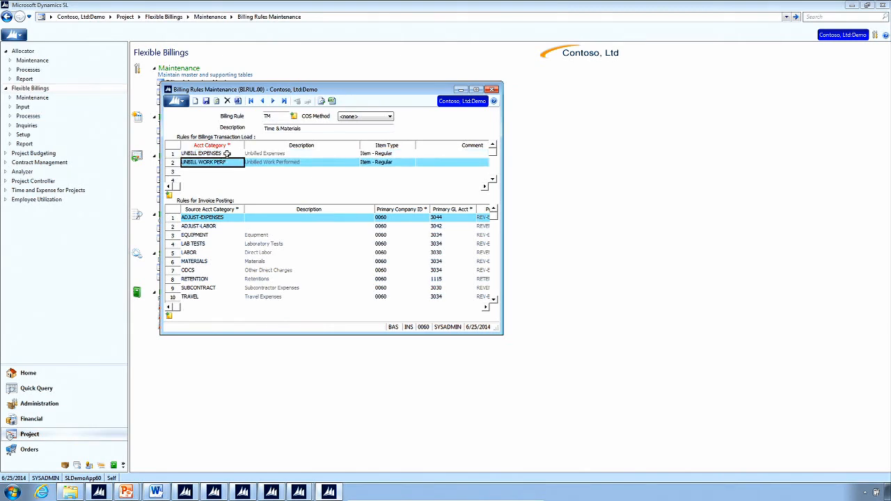
click(226, 154)
click(208, 218)
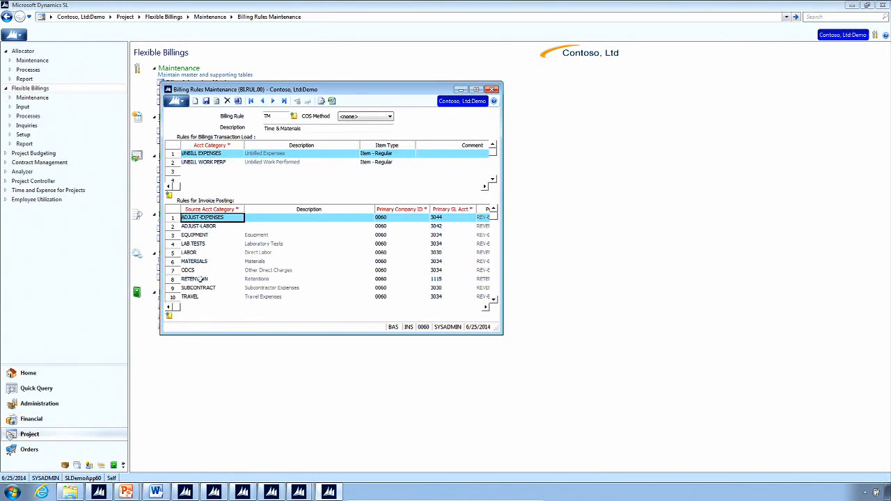
click(212, 253)
click(210, 242)
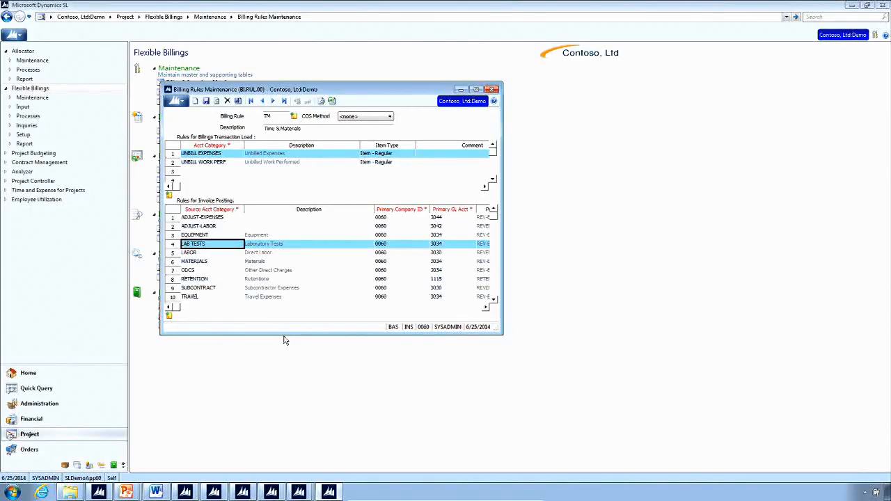
drag(283, 335, 285, 376)
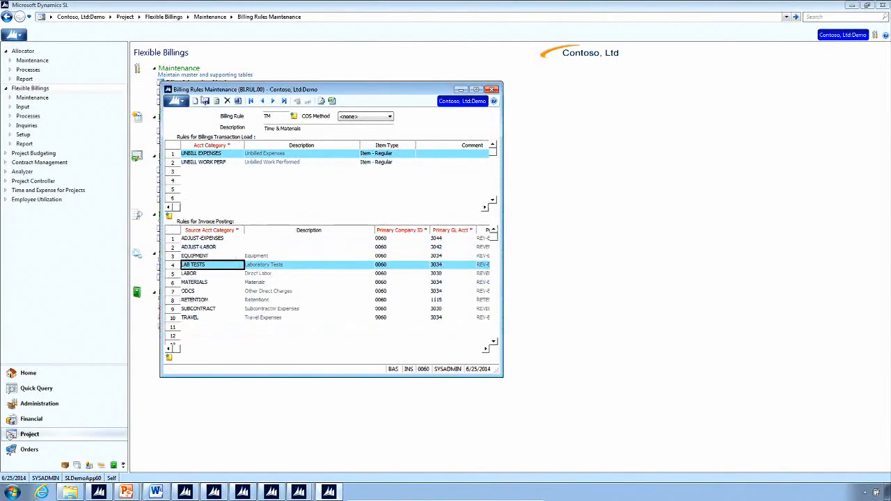
Step: Check both transaction load categories and the primary GL accounts for posting the LABOR and TRAVEL source categories
click(212, 153)
click(214, 161)
click(200, 268)
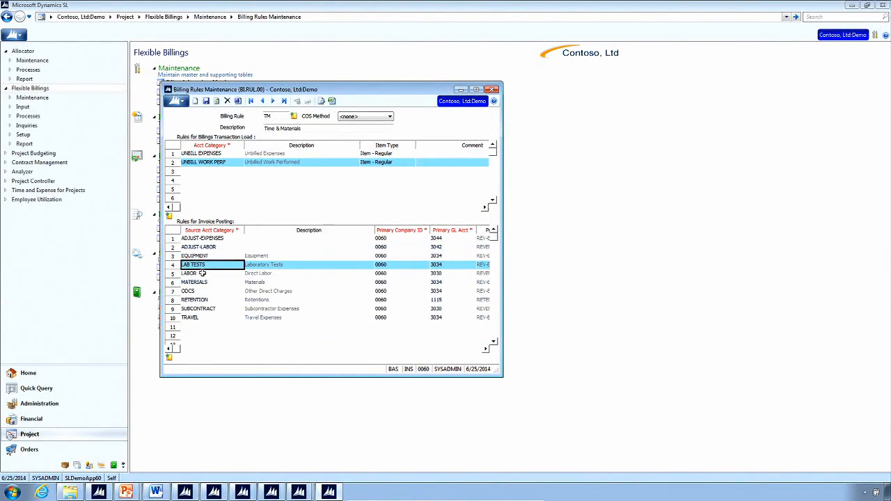
click(202, 274)
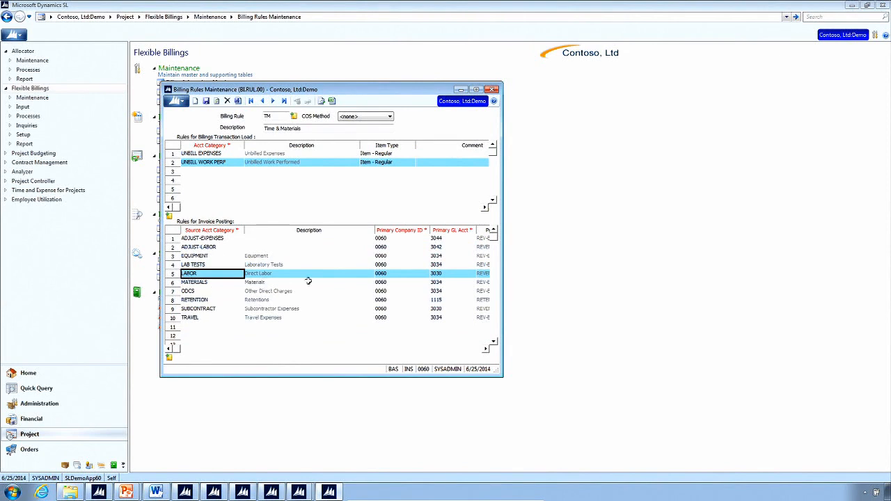
click(439, 274)
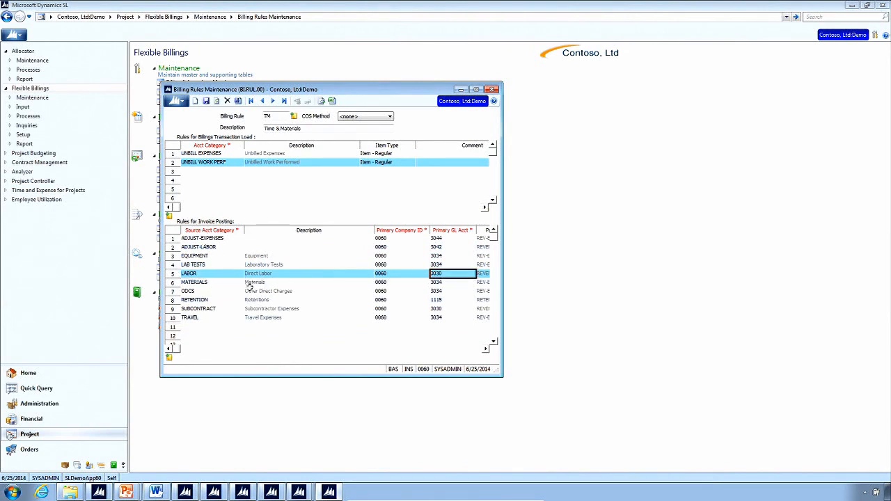
click(200, 317)
click(444, 321)
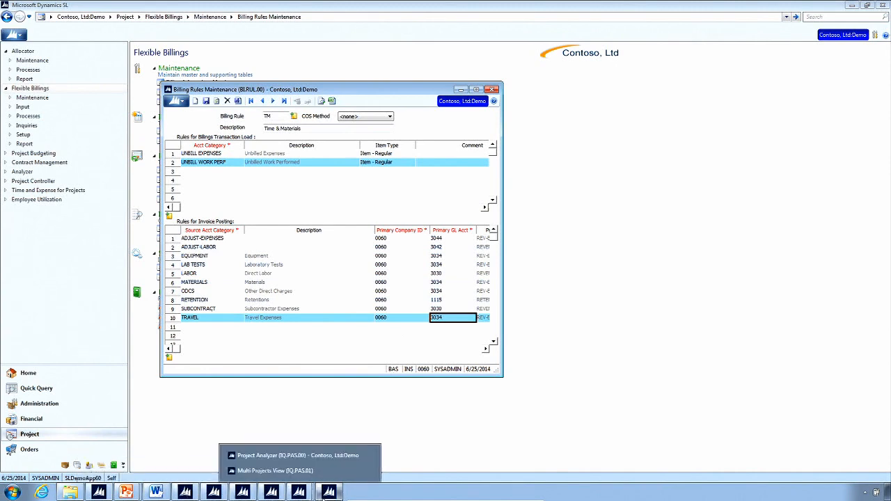
click(101, 492)
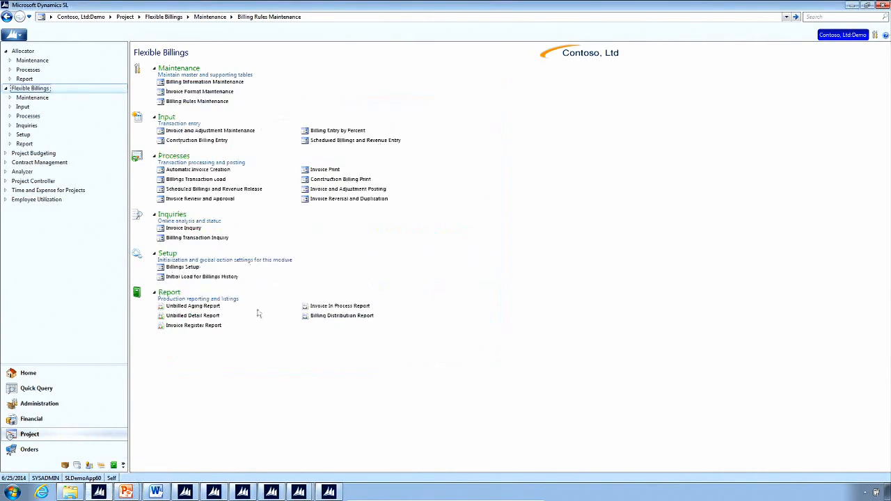
click(206, 131)
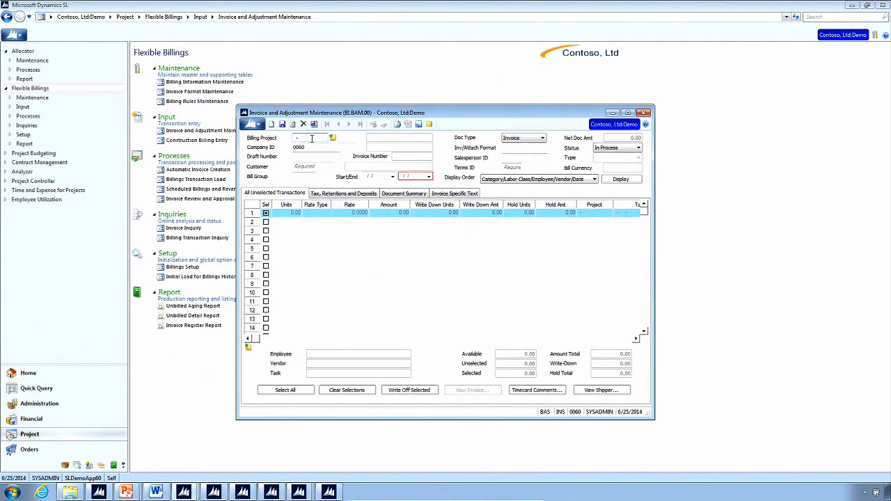
key(F3)
double_click(353, 207)
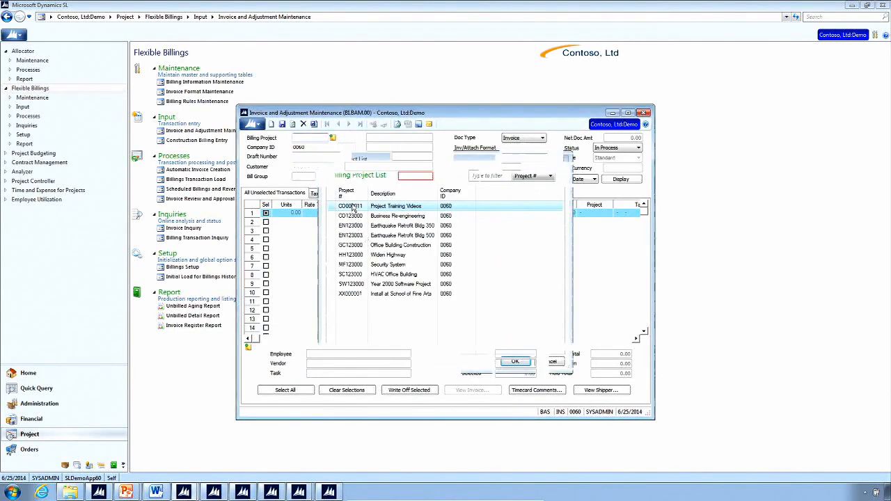
click(323, 157)
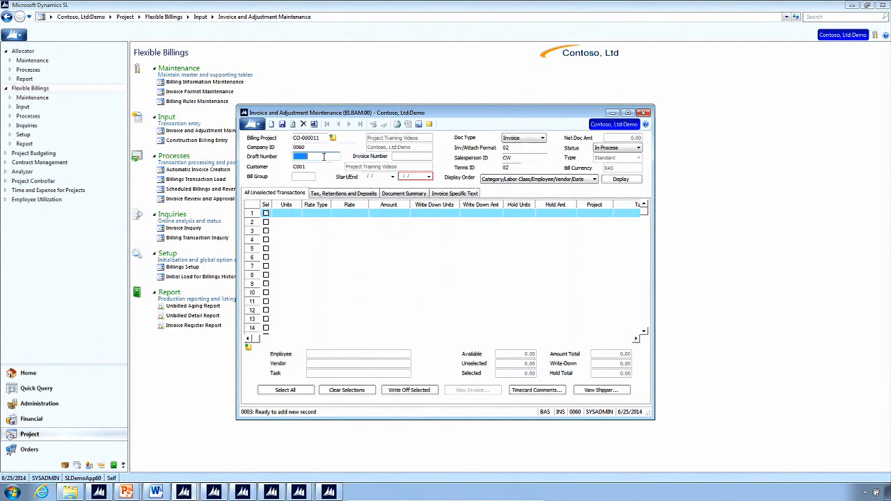
key(F3)
double_click(352, 206)
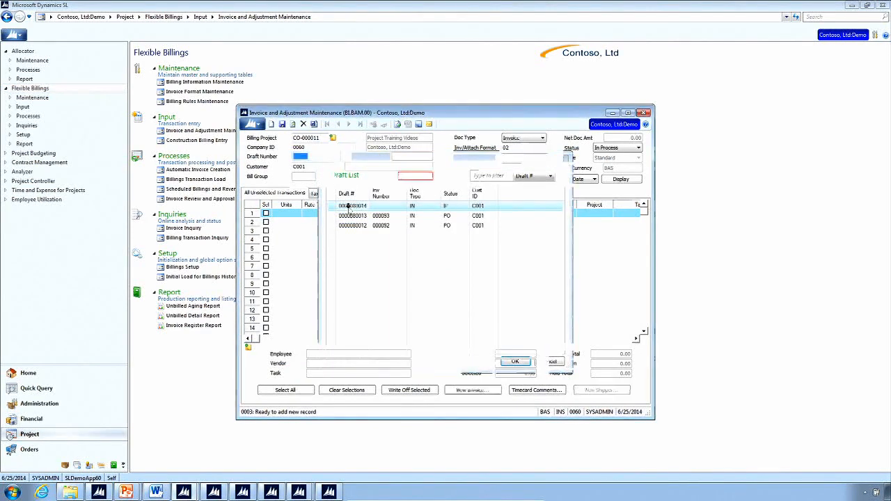
Step: Widen the invoice window and examine the account category of the labor, materials, subcontract and travel transactions
drag(651, 287, 753, 278)
drag(690, 212, 695, 236)
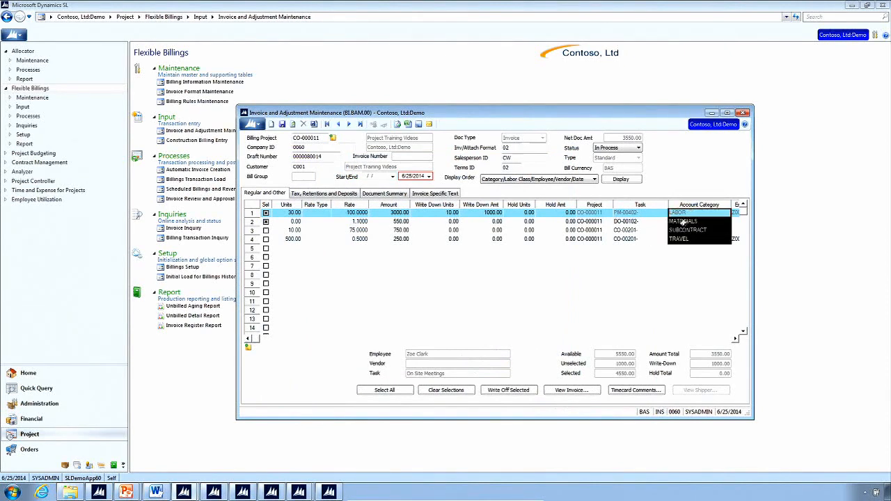
click(678, 215)
click(682, 221)
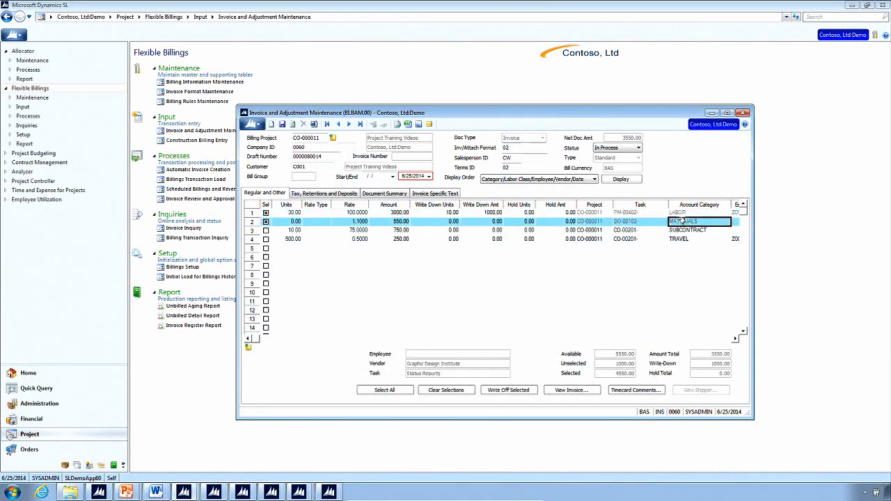
click(689, 230)
click(691, 238)
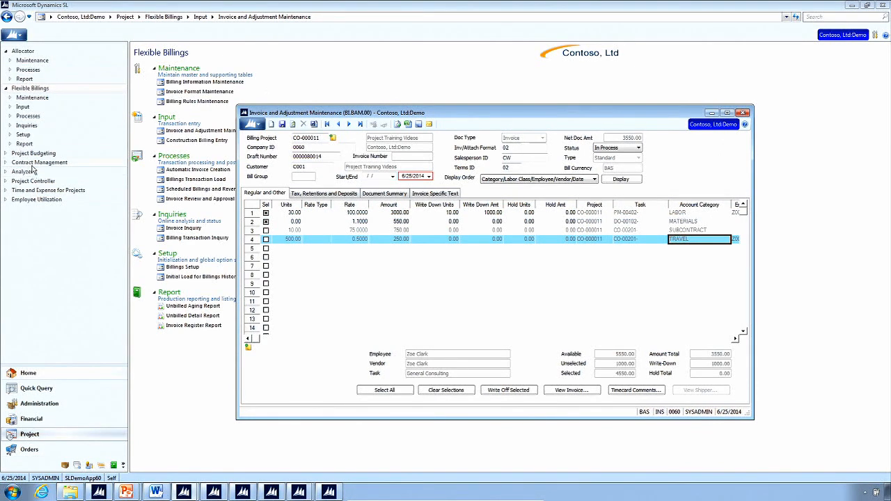
Step: Open Allocation Method Setup from Allocator and load method TM (Time & Materials)
click(28, 51)
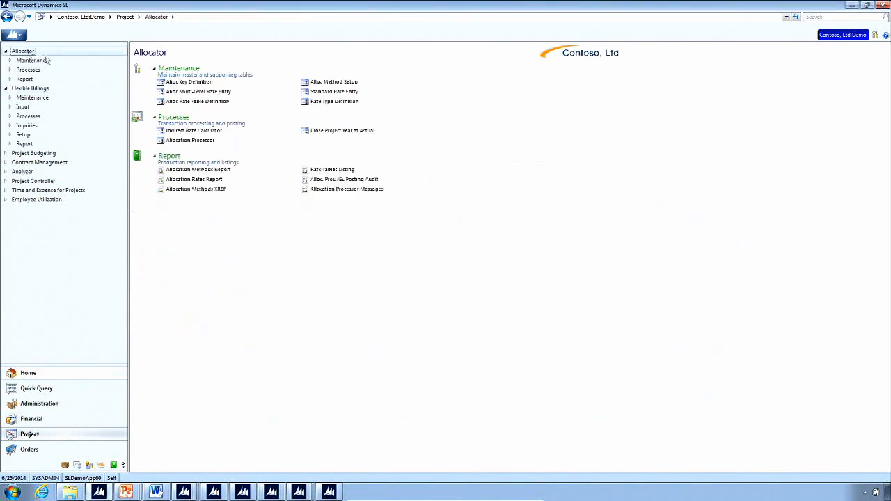
click(324, 82)
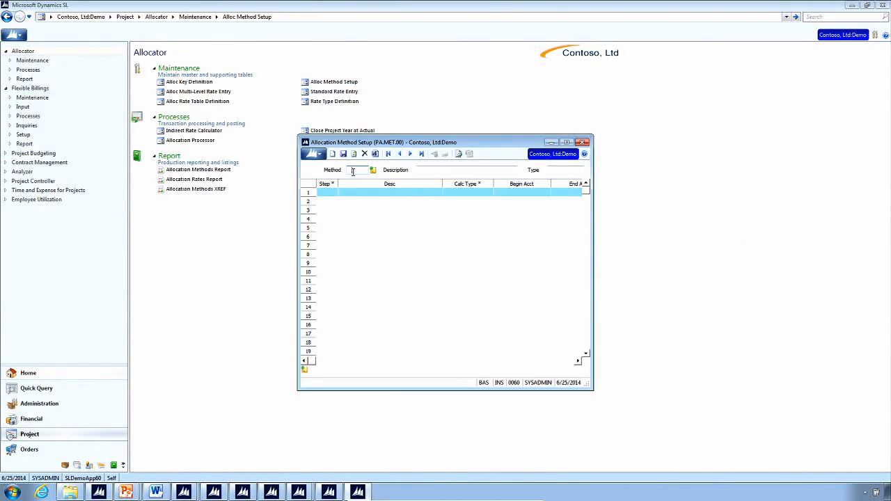
double_click(353, 172)
double_click(348, 245)
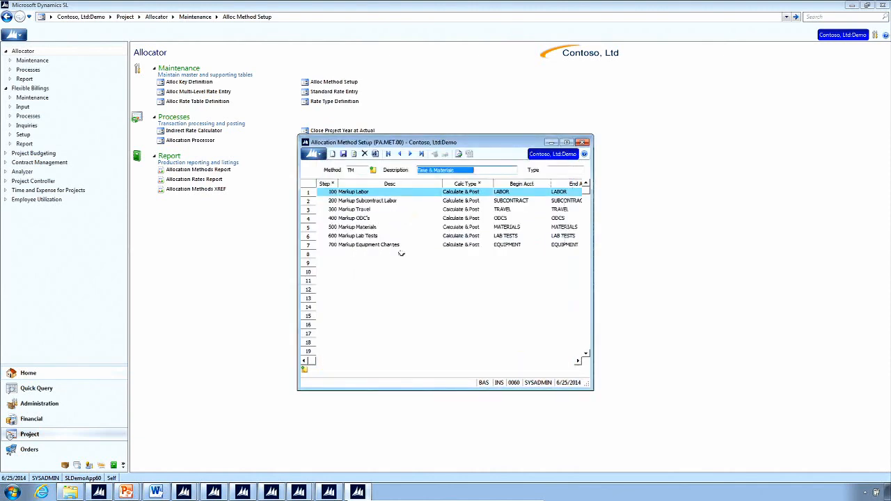
Step: Check the Full Detail and Unit Post settings of the TM method's allocation steps, and close Allocation Method Setup
click(554, 361)
click(554, 360)
click(554, 360)
click(554, 360)
click(553, 361)
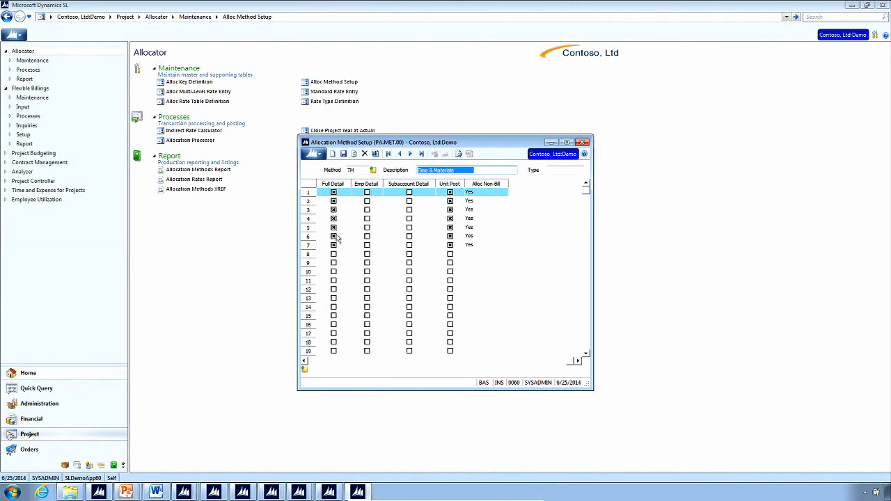
click(585, 145)
Step: Bring Billing Rules Maintenance forward and review rule TM's unbilled categories and its labor, materials, subcontract and travel source categories
mouse_move(301, 492)
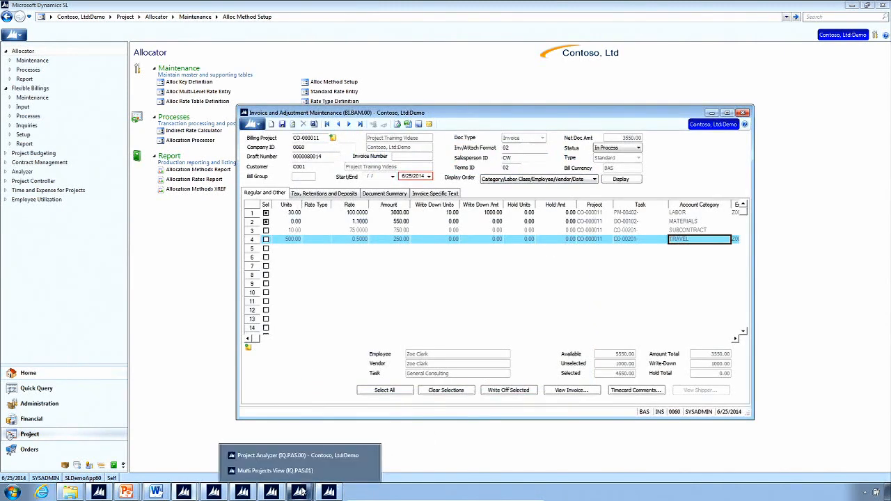
click(329, 492)
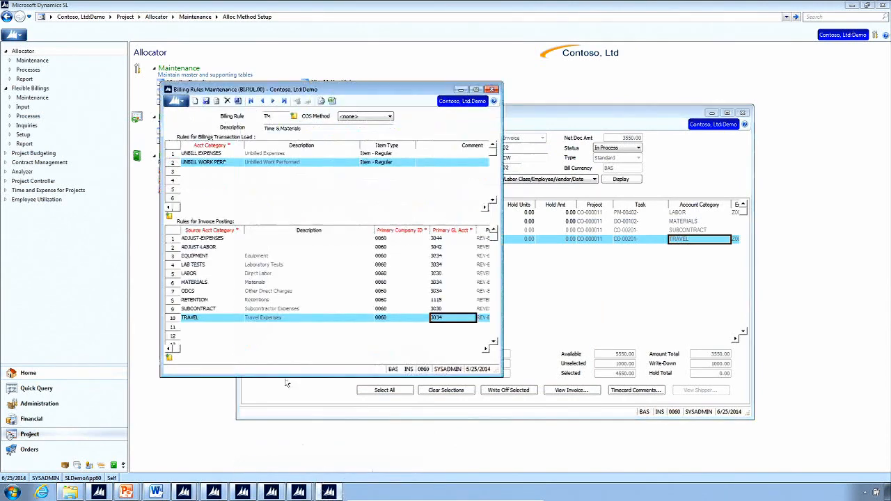
click(221, 160)
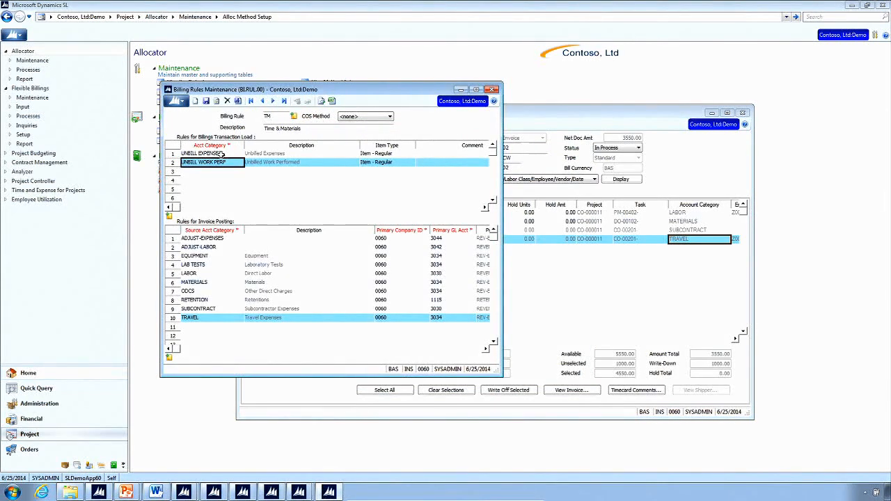
click(221, 154)
click(197, 276)
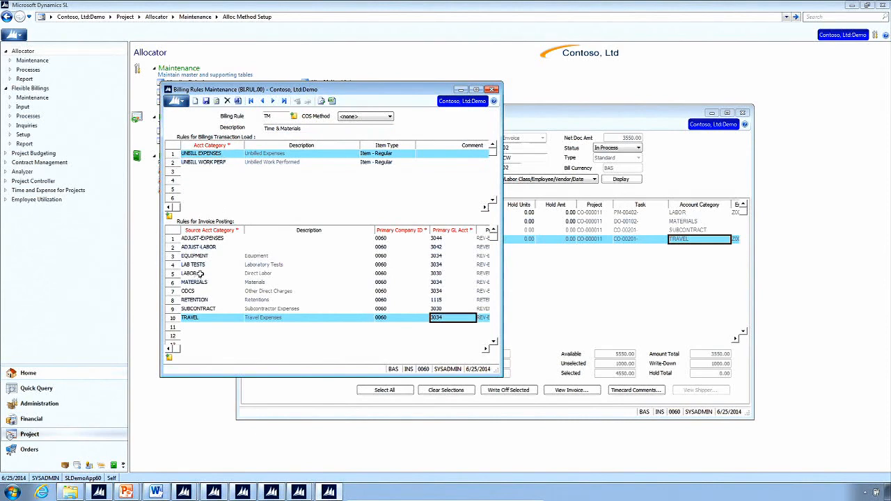
click(199, 274)
click(201, 282)
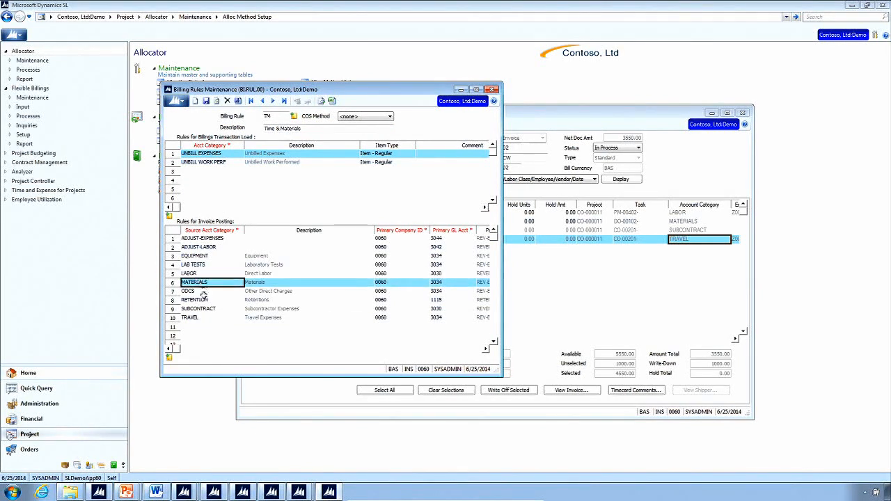
click(206, 308)
click(205, 319)
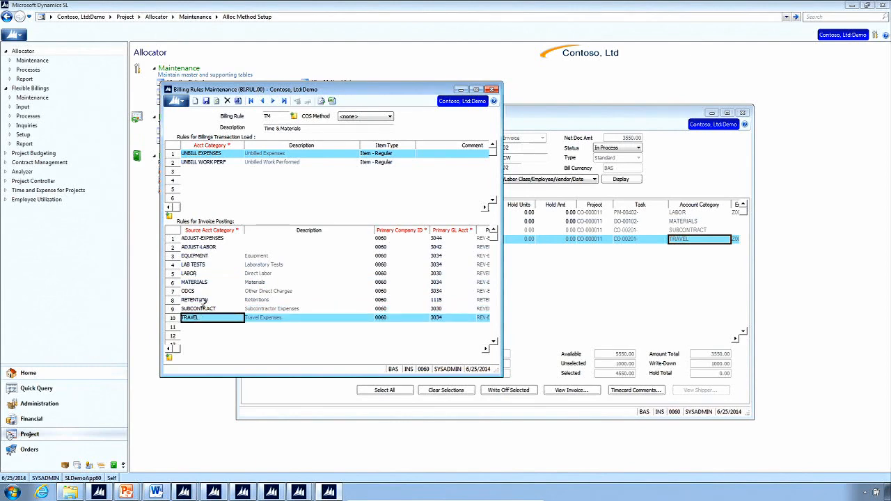
Step: Compare the account categories of the four transactions in the draft invoice for CO-000011, from labor through travel
drag(693, 214, 693, 238)
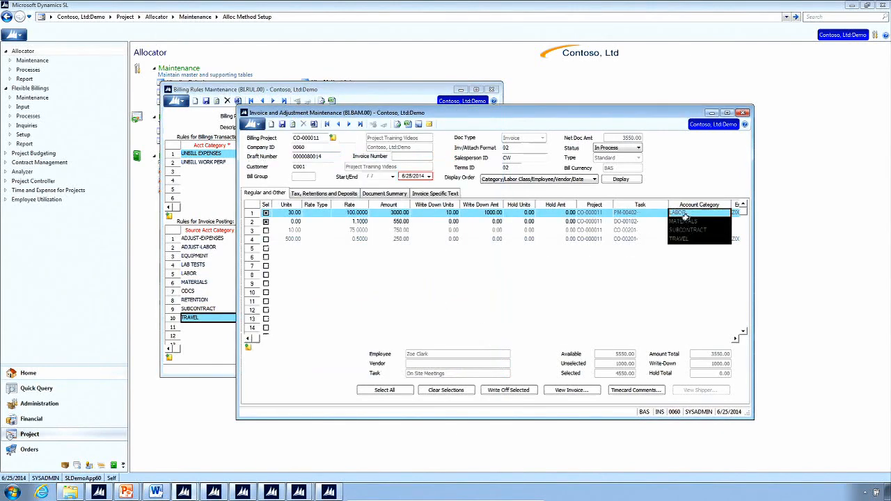
click(686, 213)
click(689, 221)
click(692, 230)
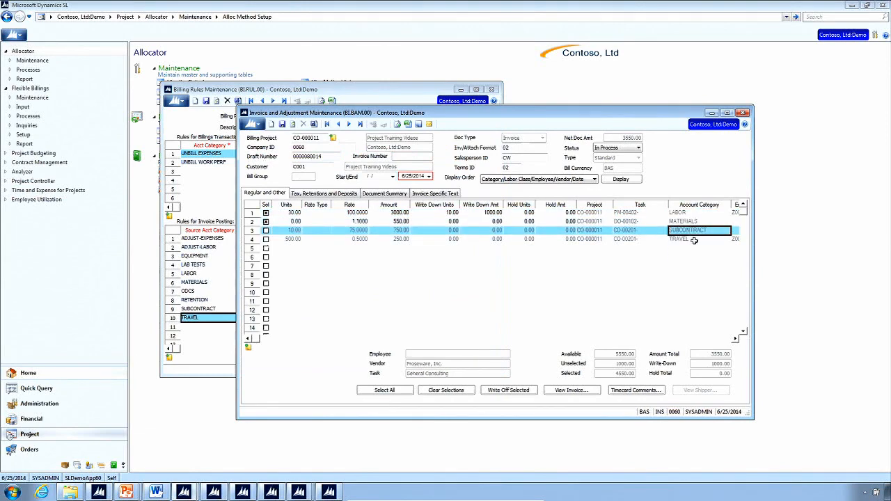
click(694, 239)
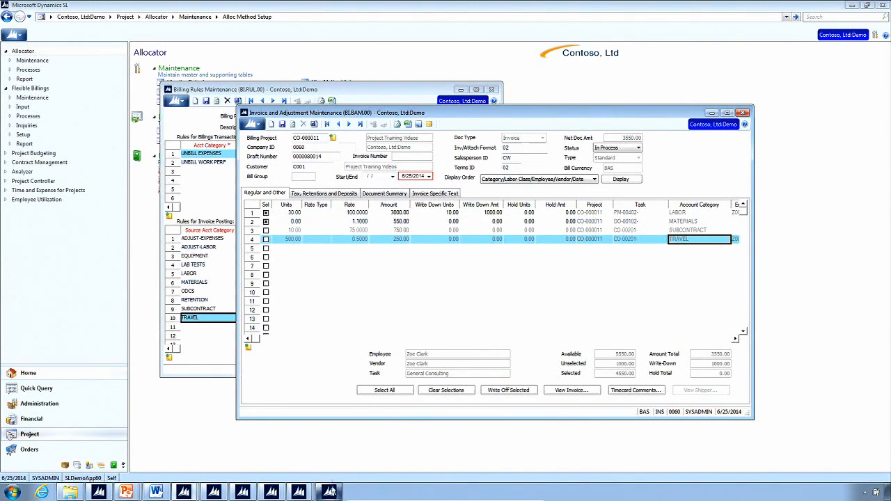
Step: Minimize the invoice window, maximize Billing Rules Maintenance and check the Primary GL Acct for labor, materials and subcontract
click(331, 492)
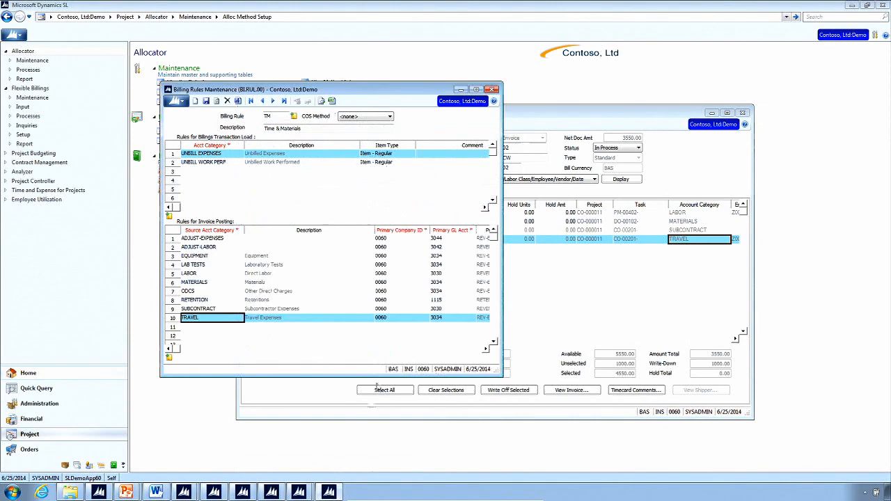
click(711, 113)
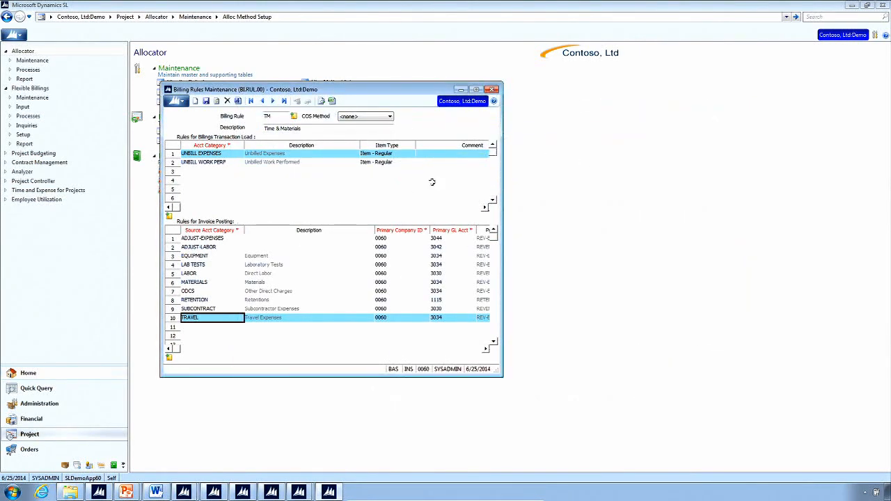
click(476, 90)
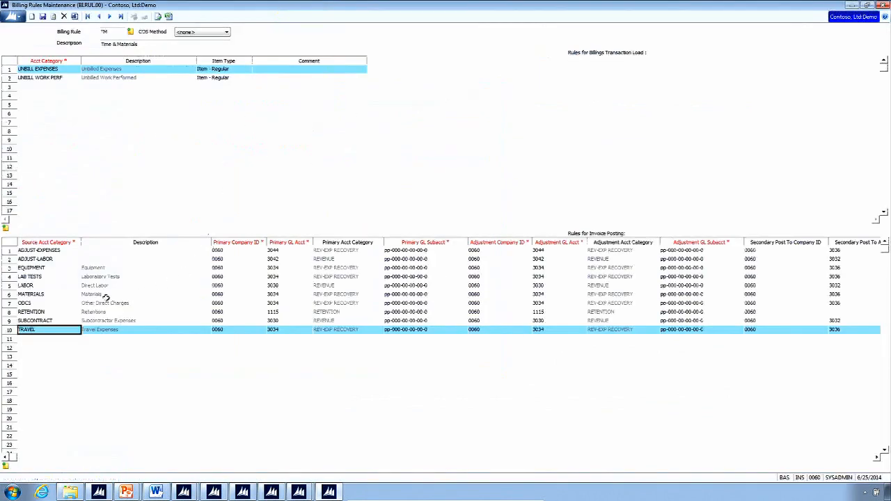
click(37, 286)
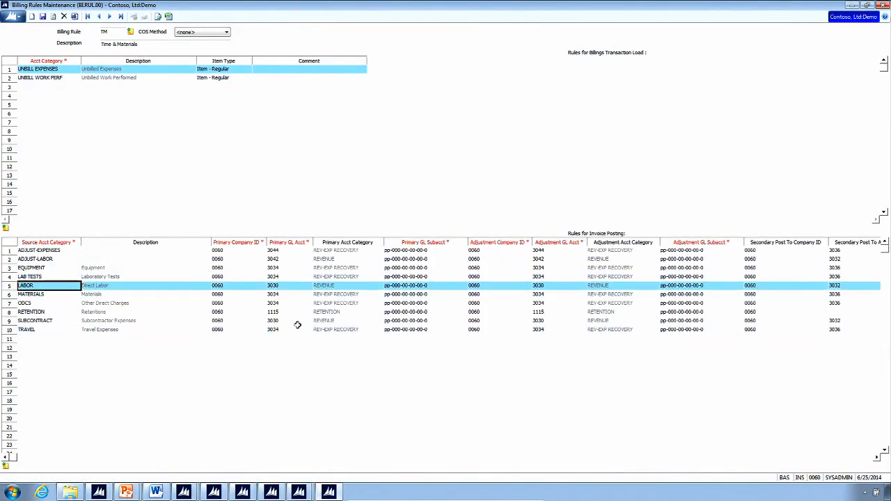
click(281, 287)
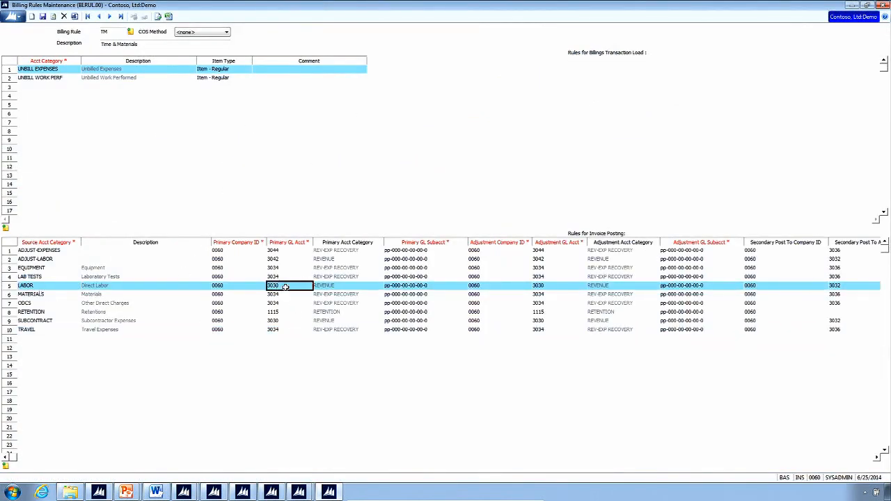
click(284, 295)
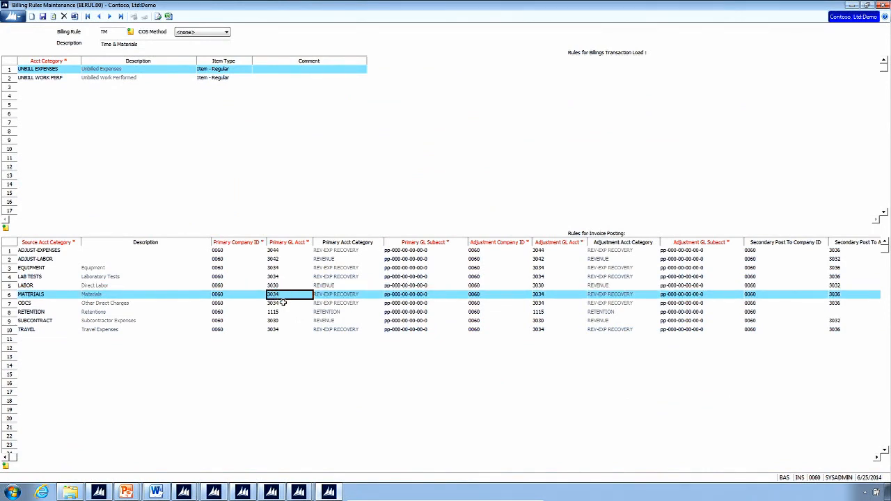
click(275, 321)
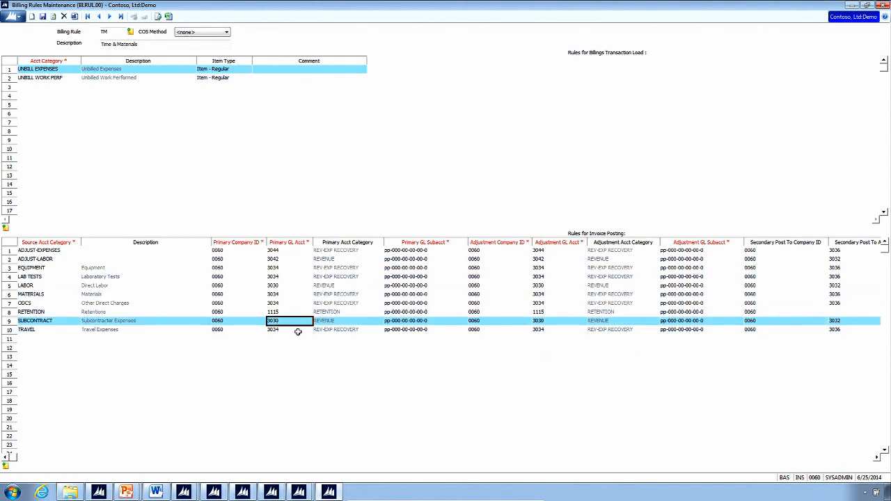
Step: Switch to the PowerPoint slide show and reveal the invoice posting grid on the Billing Rules Maintenance slide
mouse_move(125, 493)
click(126, 479)
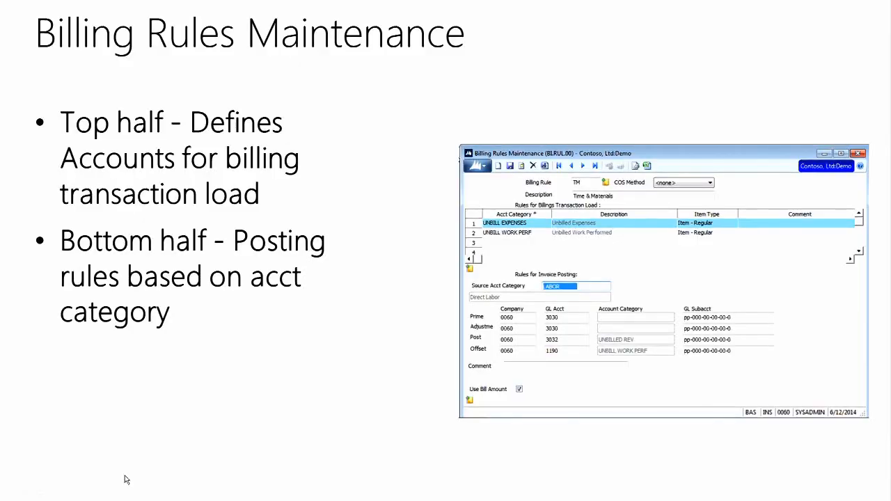
click(406, 441)
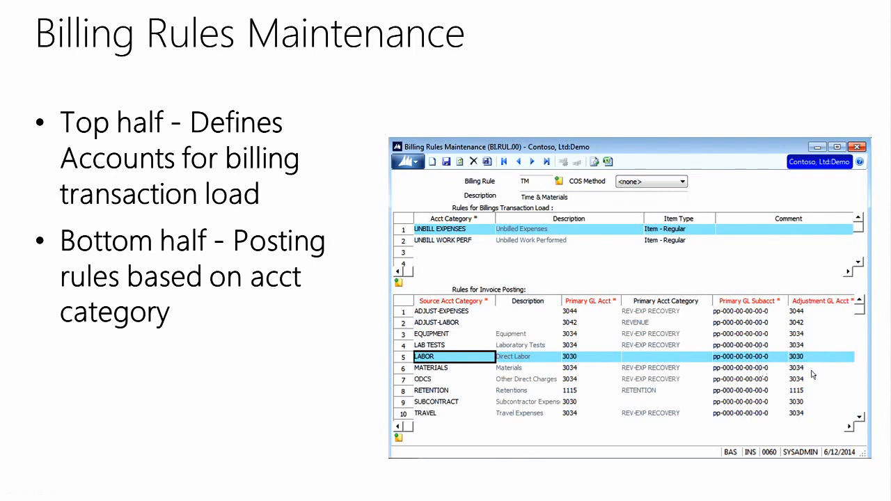
Step: Switch back to Billing Rules Maintenance and display the SUBCONTRACT invoice posting rule in form view
key(alt+Tab)
key(alt+Tab)
key(alt+Tab)
key(alt+Tab)
key(alt+Tab)
key(alt+Tab)
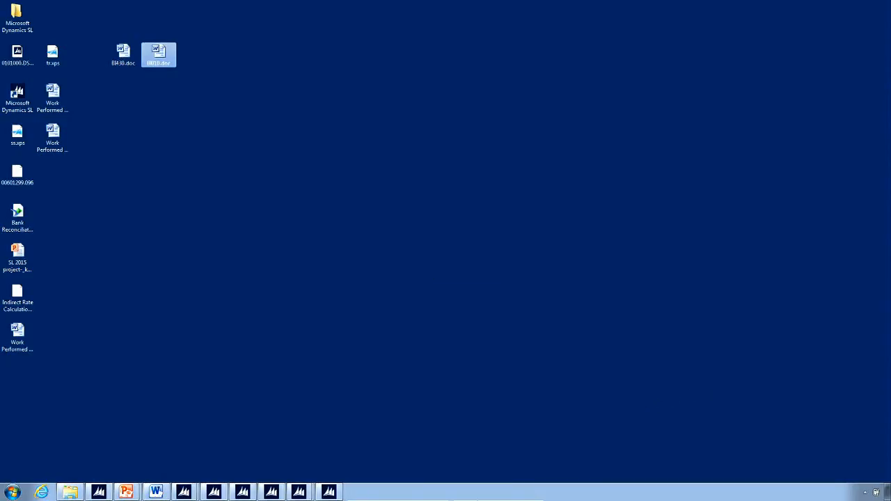
click(328, 492)
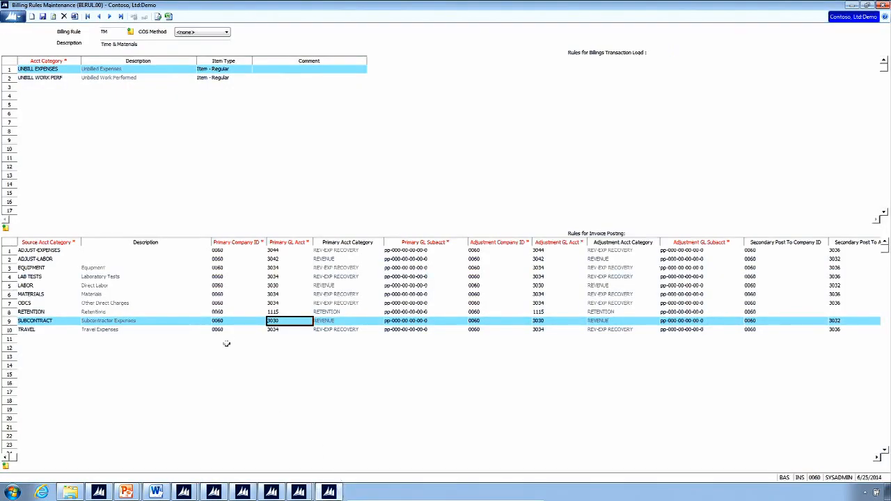
key(F4)
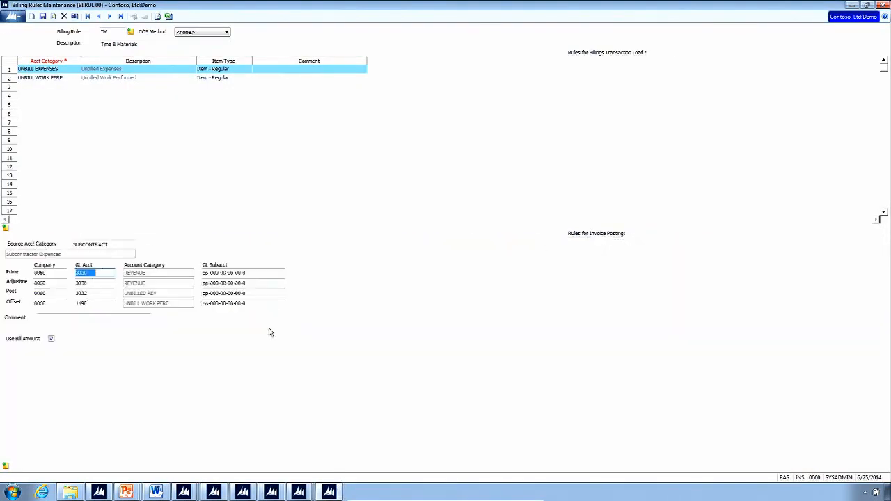
Step: Examine the Prime, Adjustment, Post and Offset GL accounts of the SUBCONTRACT posting rule
click(105, 273)
click(101, 283)
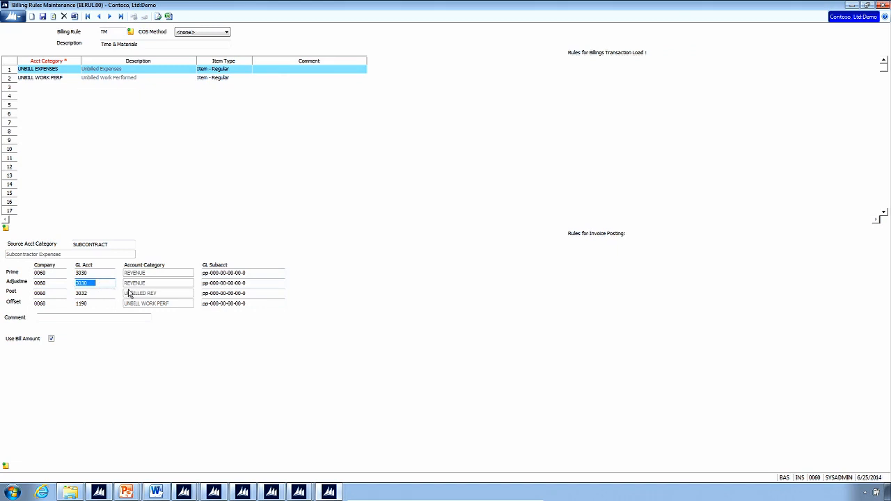
click(87, 285)
key(Tab)
key(Tab)
key(shift+Tab)
key(Tab)
key(shift+Tab)
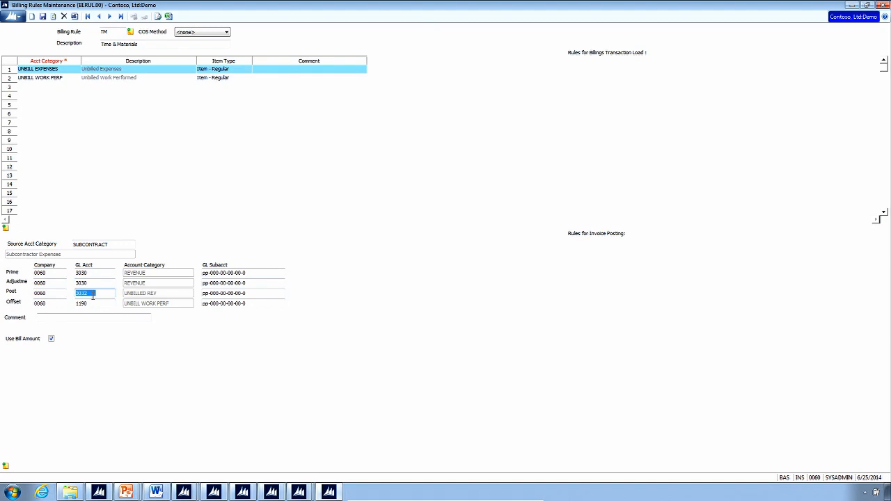
Step: Check the Prime GL subaccount mask of the SUBCONTRACT rule and return the posting rules to grid view
click(215, 274)
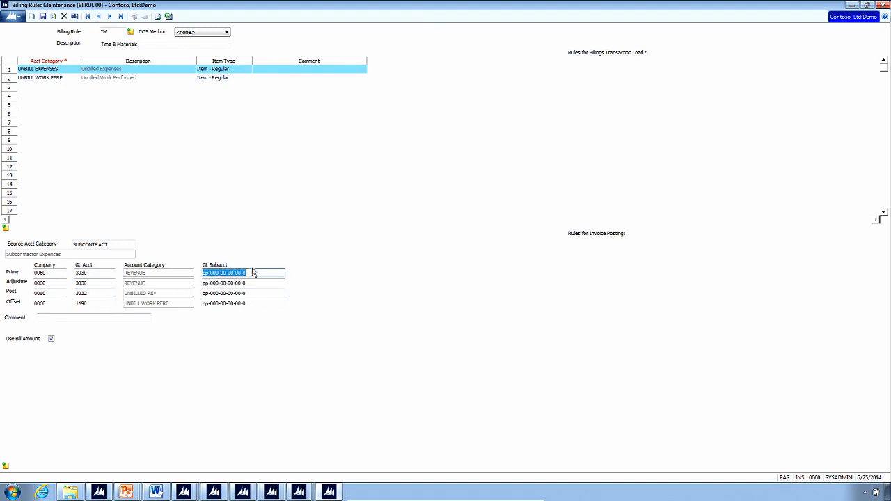
click(217, 273)
key(F4)
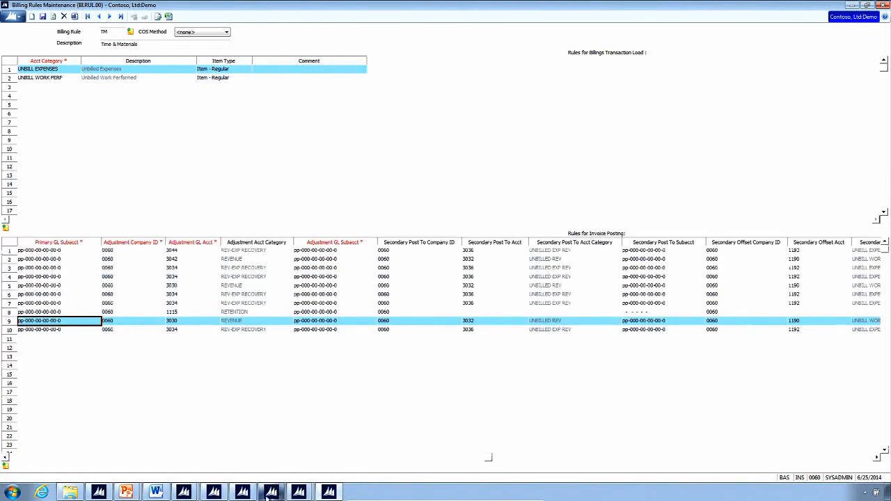
Step: Switch to the PowerPoint slide show and advance to the Allocation Method and Billing Rules slide
mouse_move(130, 492)
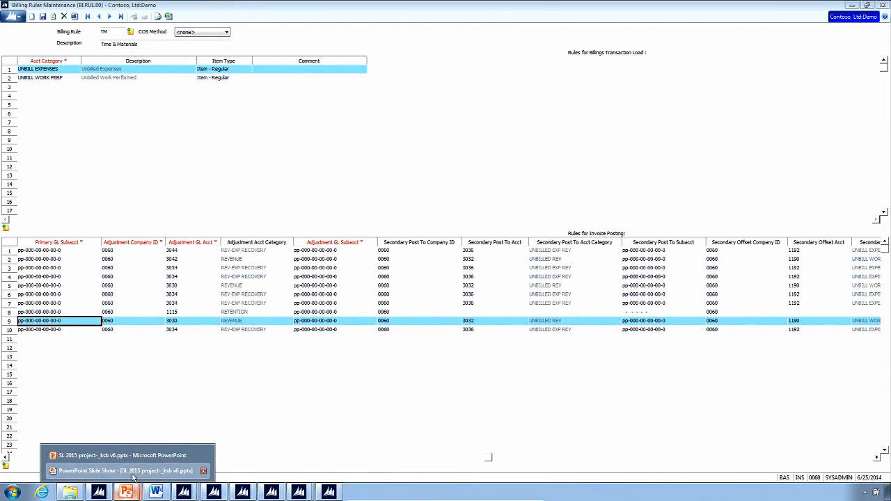
click(132, 471)
key(Right)
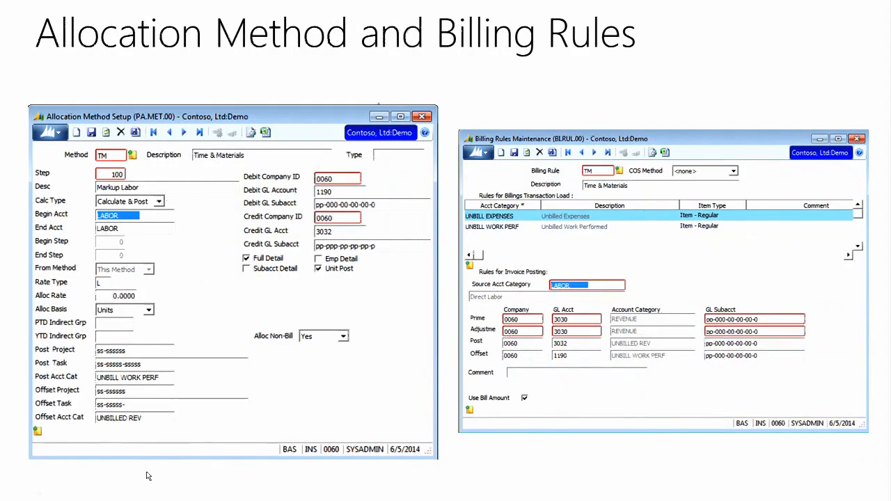
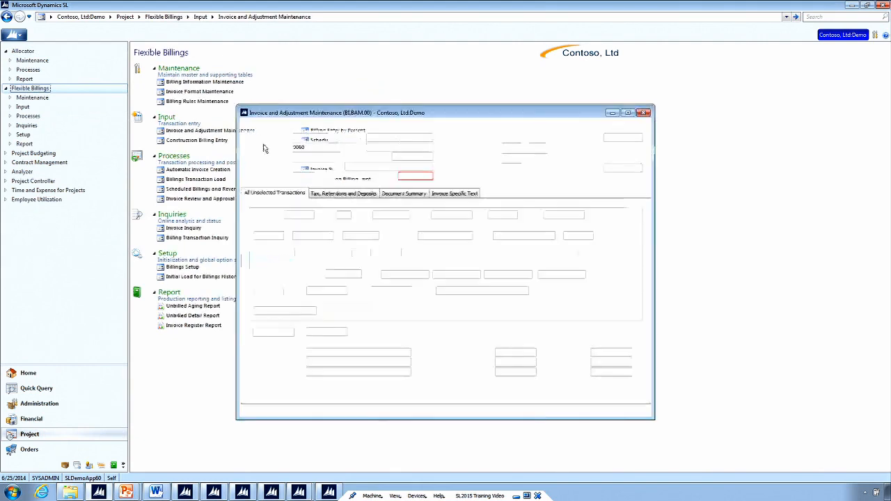
double_click(313, 137)
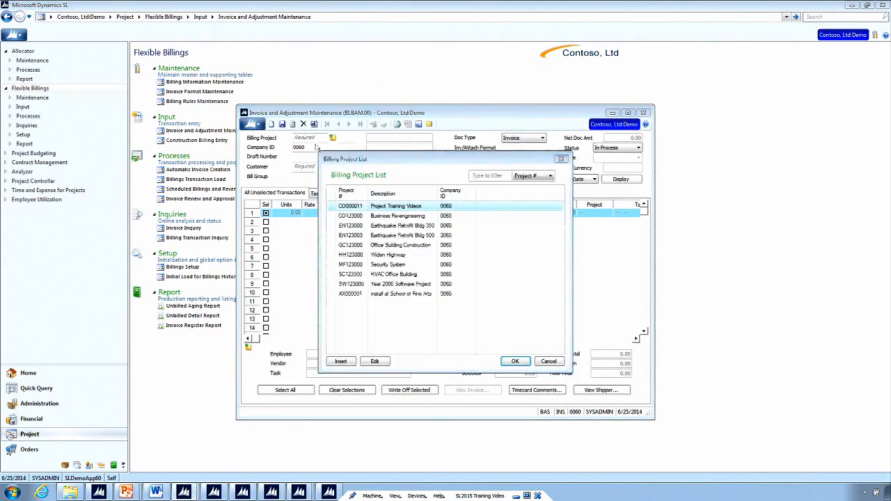
double_click(351, 216)
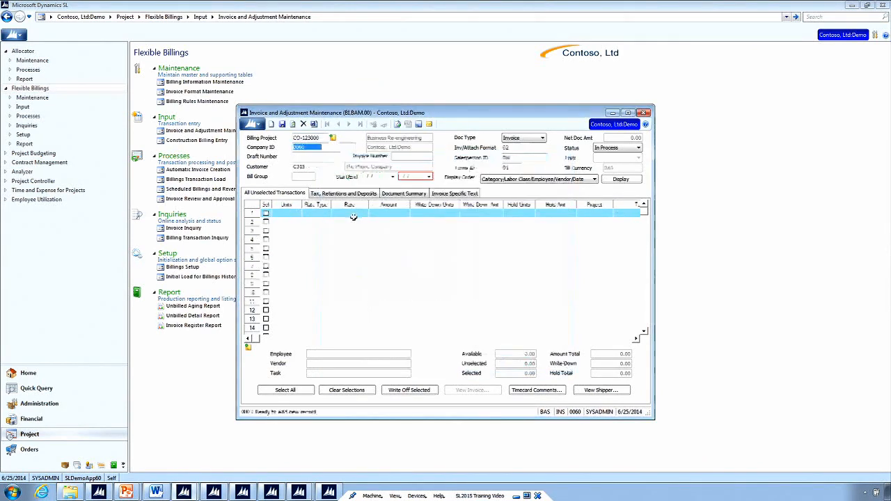
double_click(317, 139)
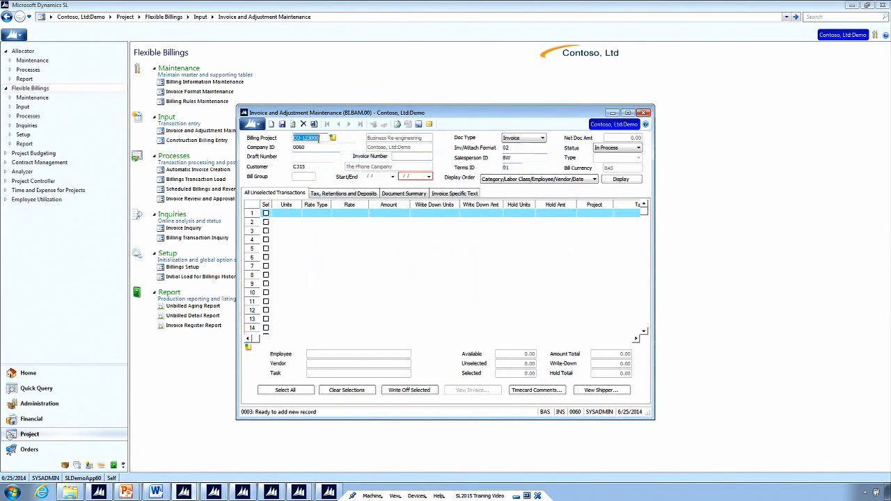
double_click(351, 208)
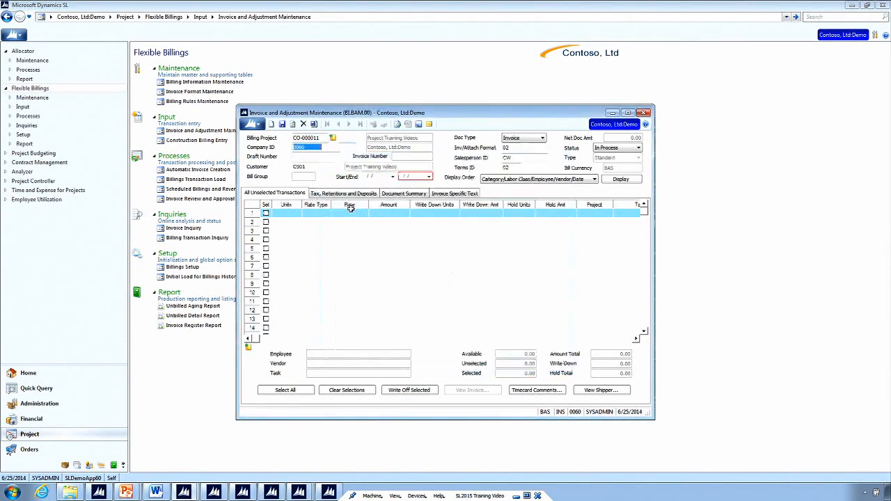
double_click(317, 139)
double_click(351, 216)
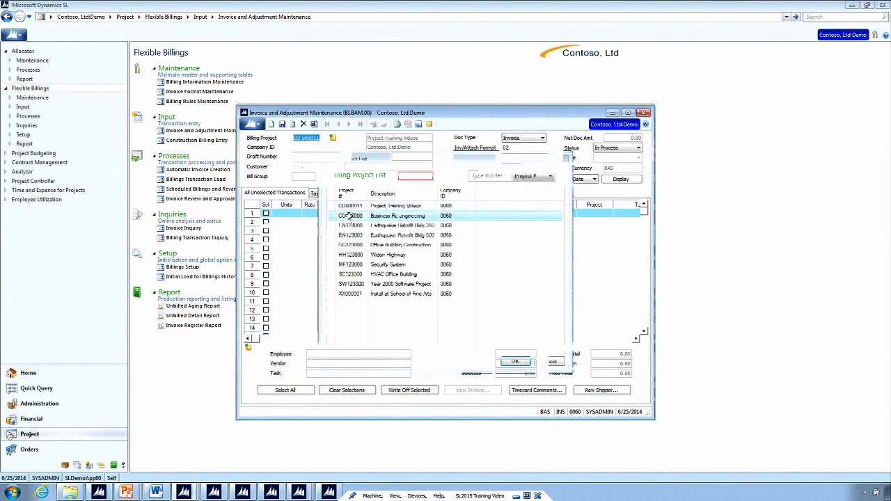
click(328, 157)
double_click(328, 158)
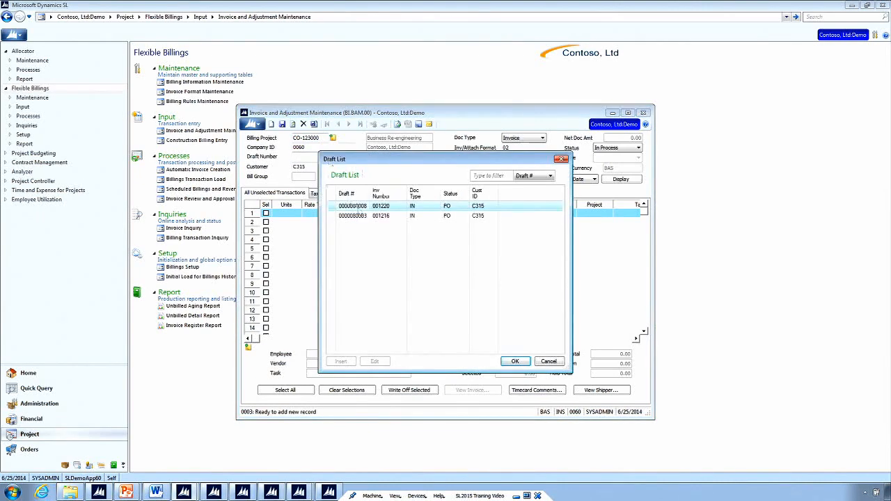
double_click(361, 207)
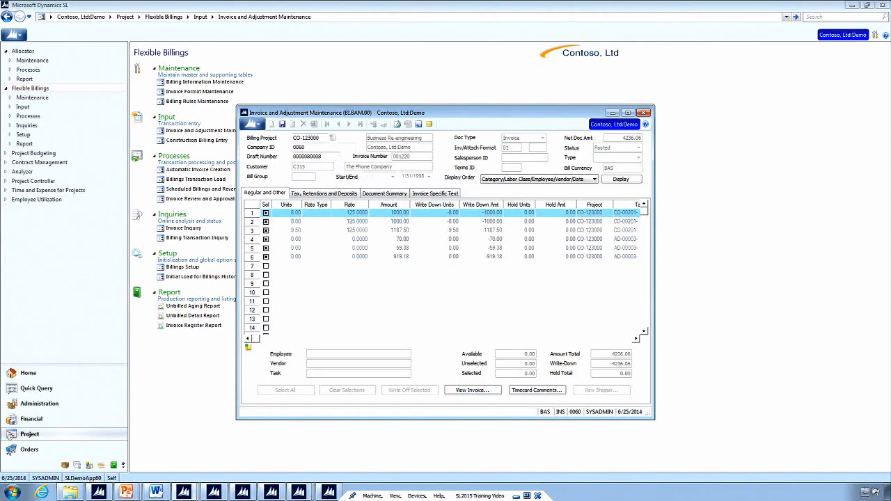
Step: Open the Work Performed Detail Invoice BI010_1.doc from the desktop in Word, maximize it and zoom to 200%
click(885, 493)
click(60, 96)
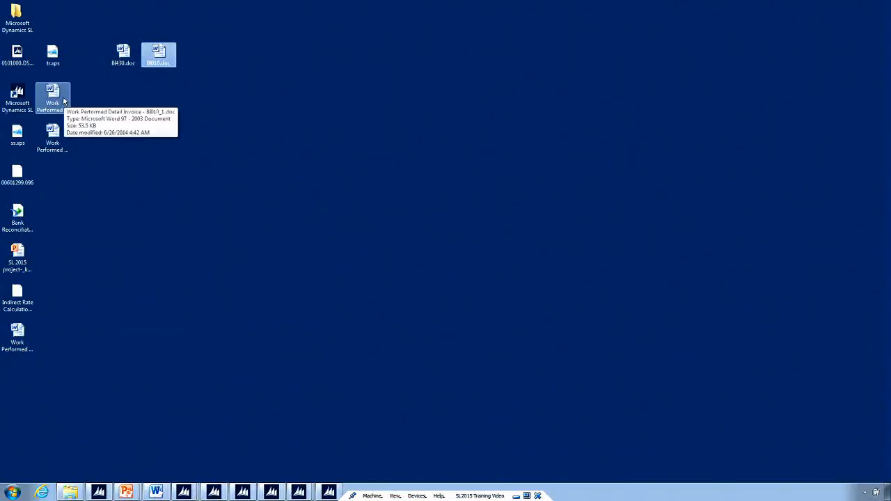
double_click(60, 99)
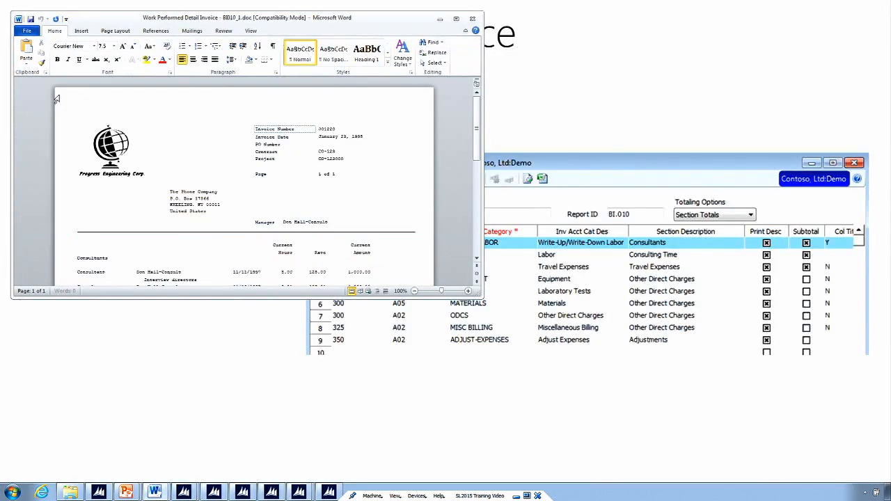
click(456, 19)
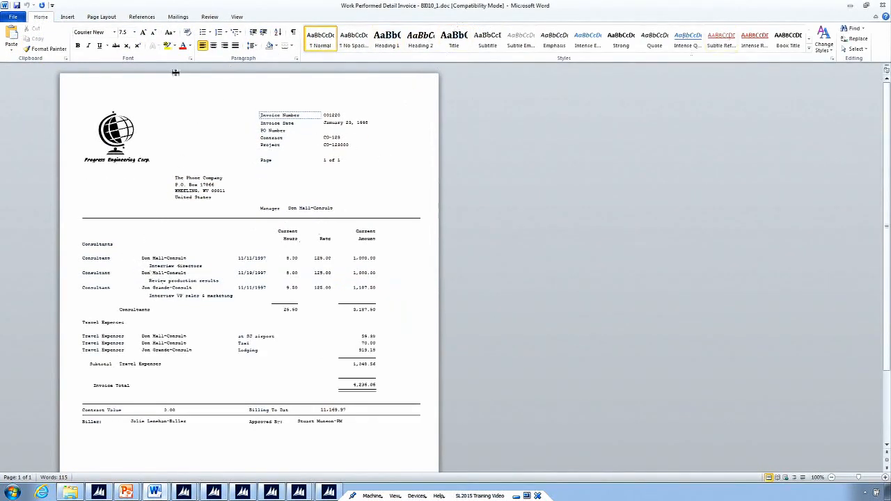
click(237, 17)
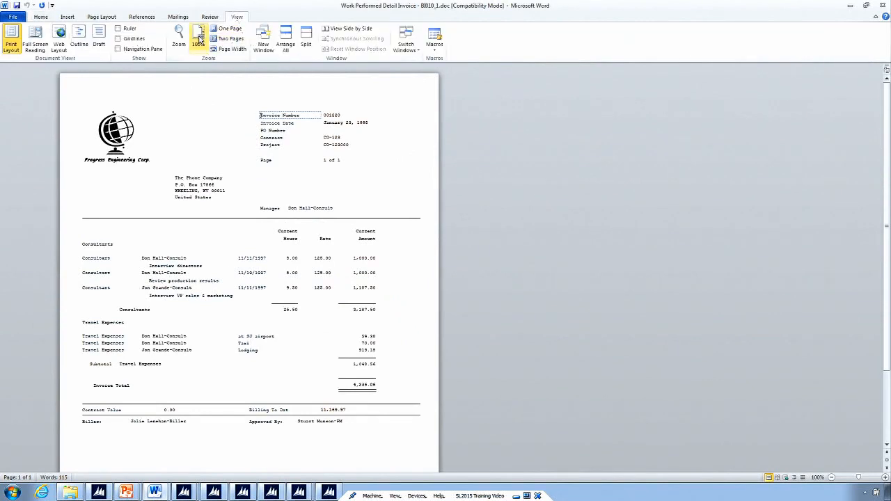
click(178, 38)
click(378, 184)
click(471, 306)
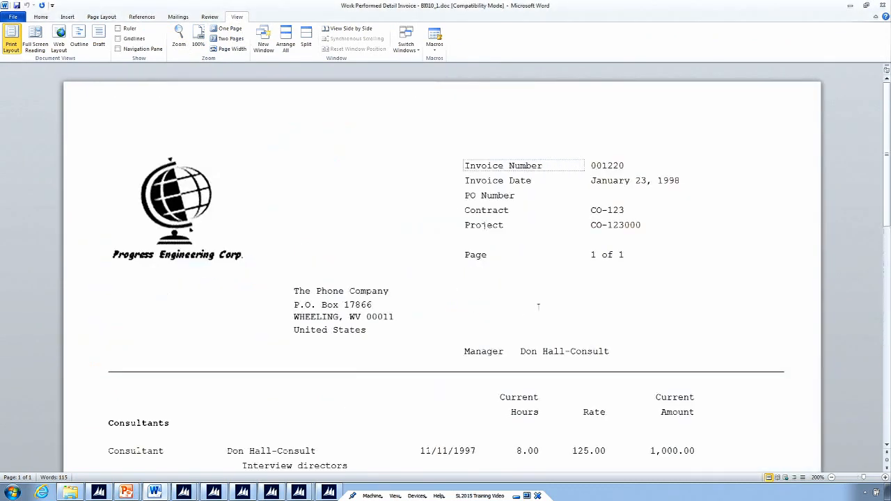
Step: Review the Consultants and Travel Expenses lines and the totals of the detailed invoice, and return to its header
scroll(538, 306, down, 5)
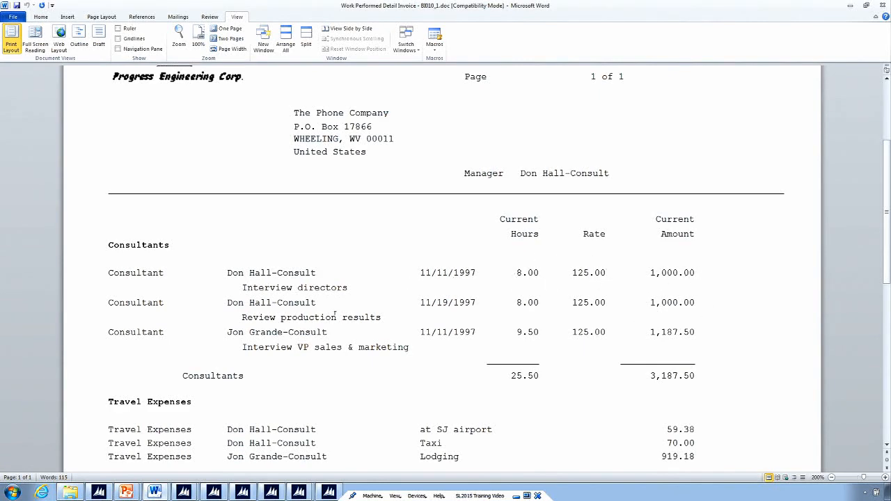
scroll(339, 313, down, 5)
scroll(324, 314, up, 2)
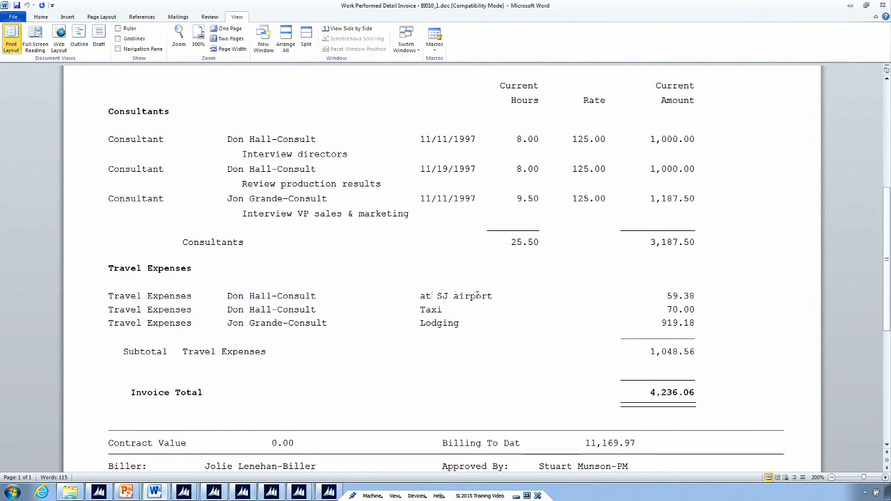
scroll(683, 337, down, 1)
scroll(675, 330, up, 3)
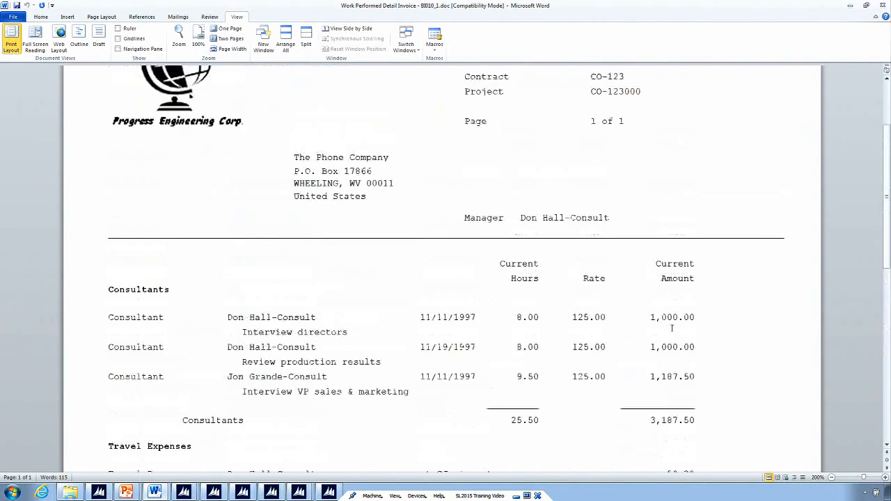
scroll(672, 328, up, 2)
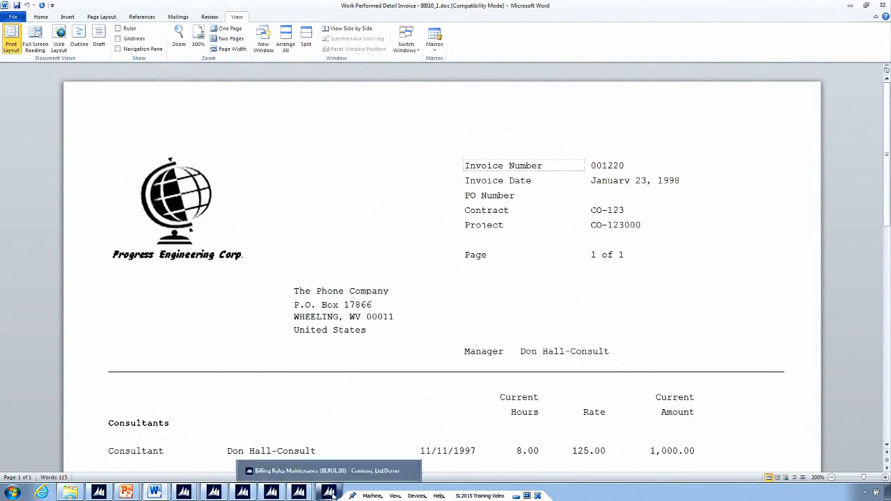
Step: Switch to Dynamics SL, open Invoice Format Maintenance, load invoice format 01 and maximize the window
mouse_move(299, 492)
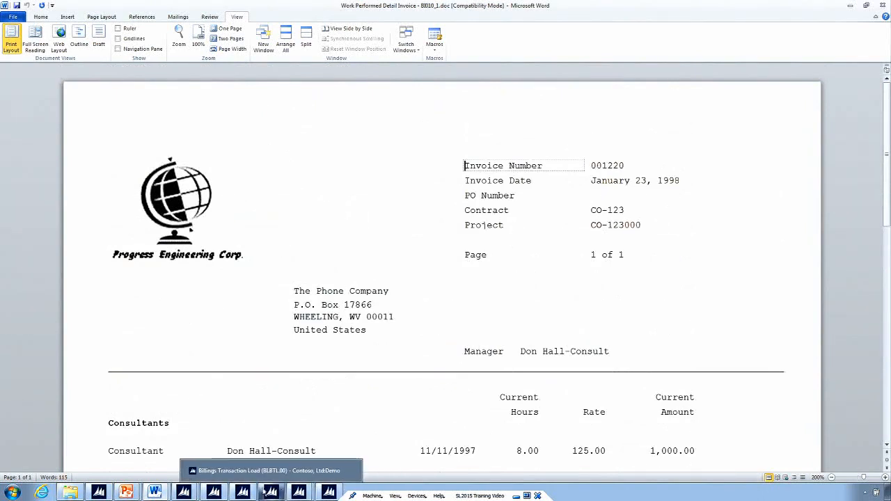
click(100, 492)
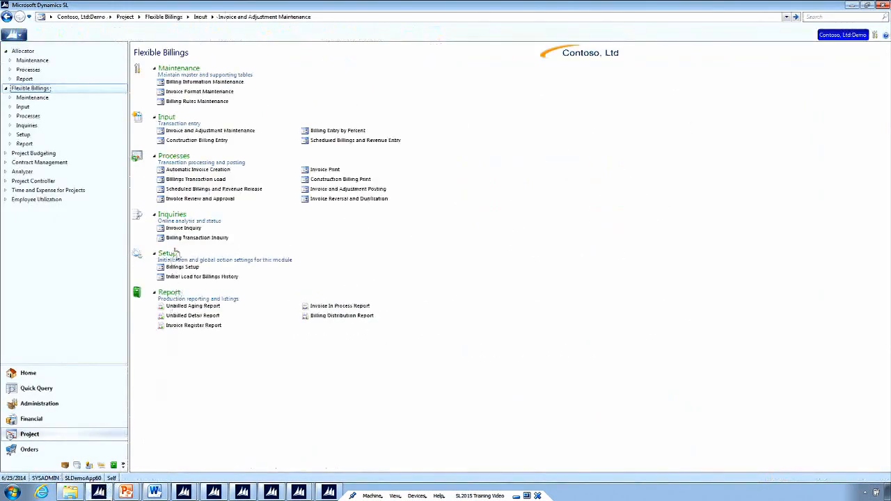
click(206, 91)
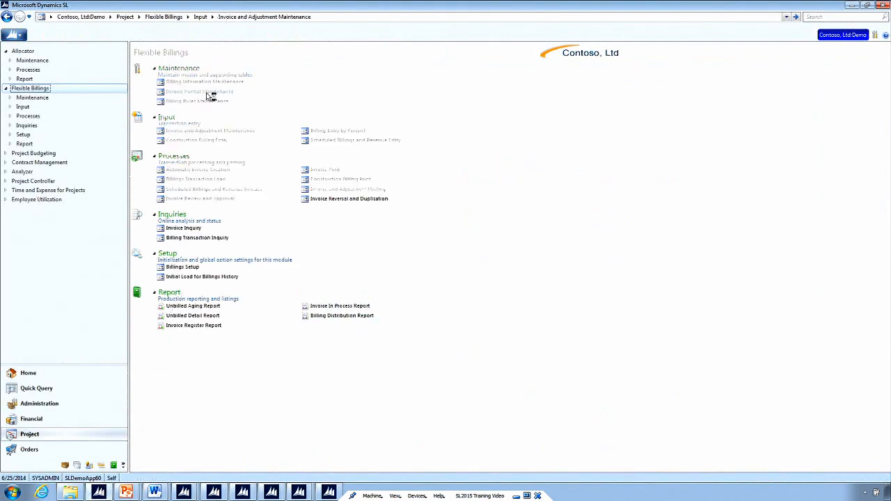
double_click(343, 197)
double_click(343, 207)
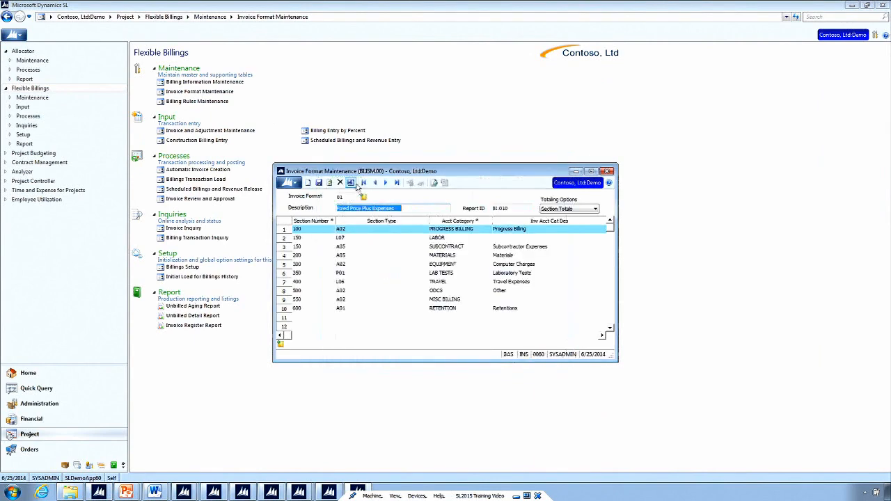
click(591, 171)
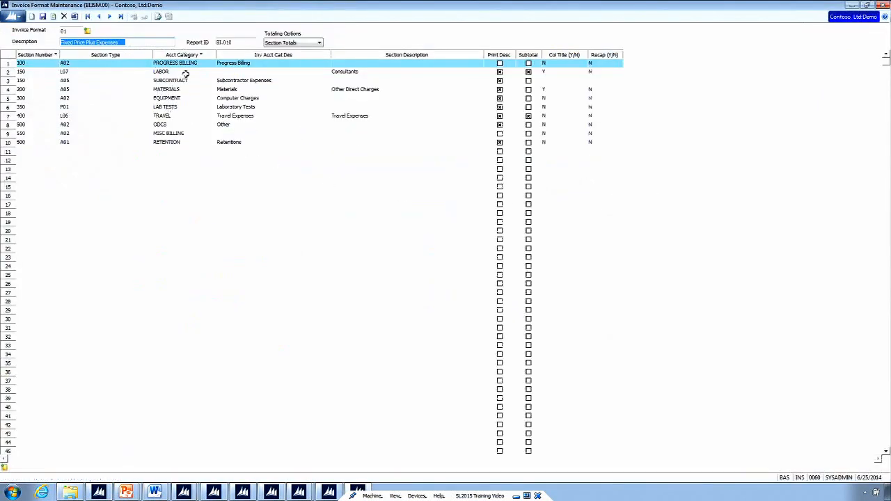
Step: Examine the account categories from LABOR to MISC BILLING assigned to invoice format 01
click(162, 72)
drag(168, 73, 169, 133)
click(170, 72)
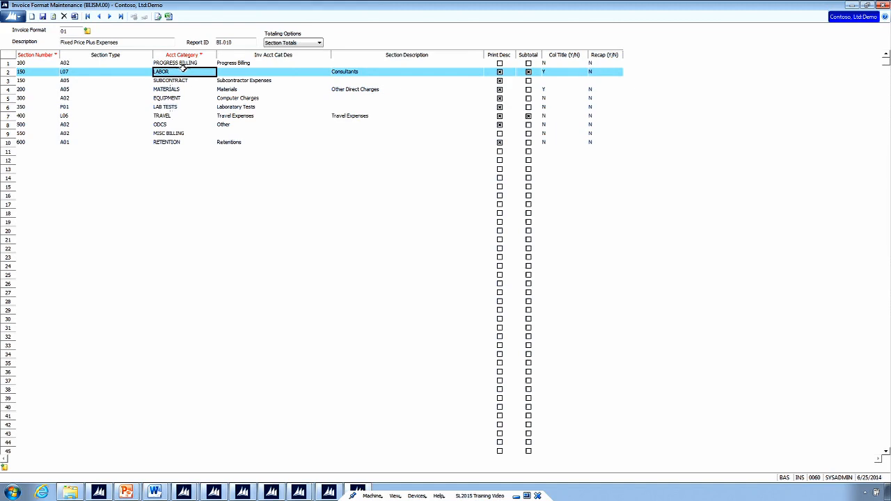
Step: Examine the format's section numbers, comparing the section 150 shared by the LABOR and SUBCONTRACT lines
drag(25, 63, 31, 134)
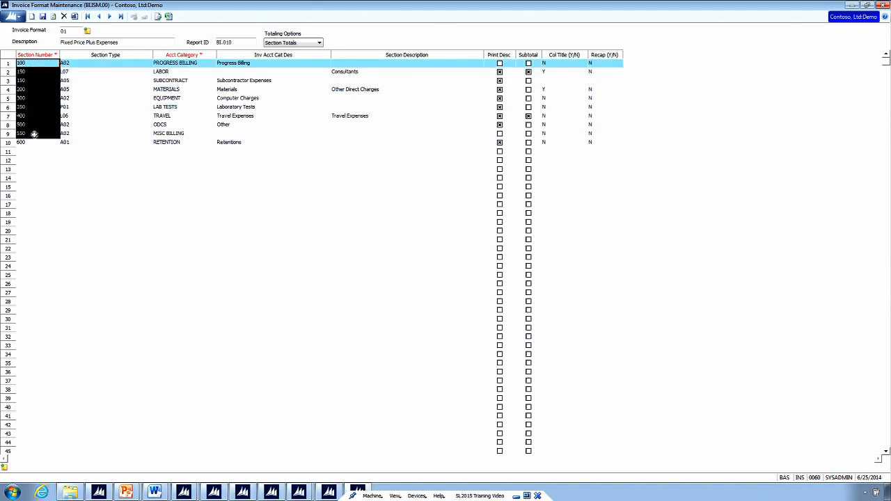
click(35, 62)
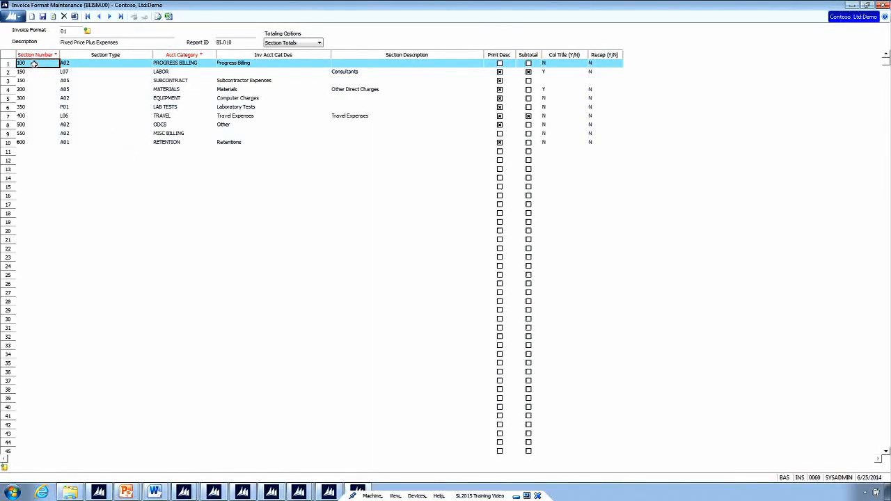
click(28, 72)
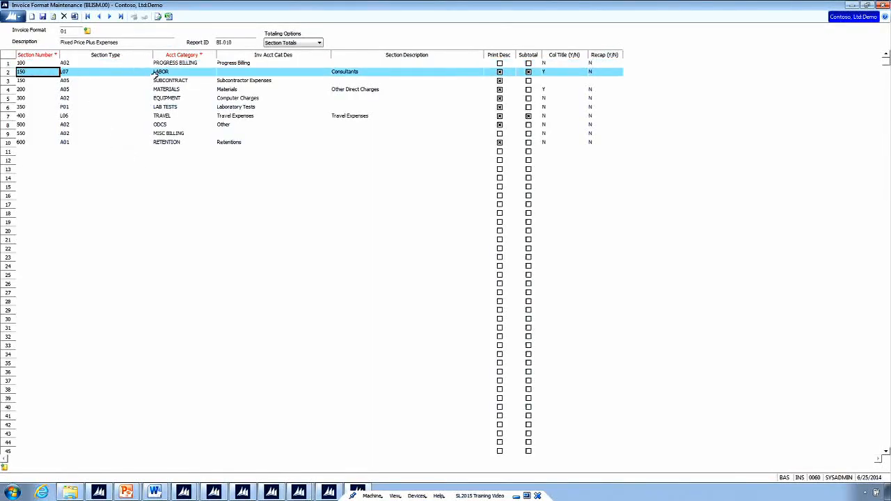
click(30, 79)
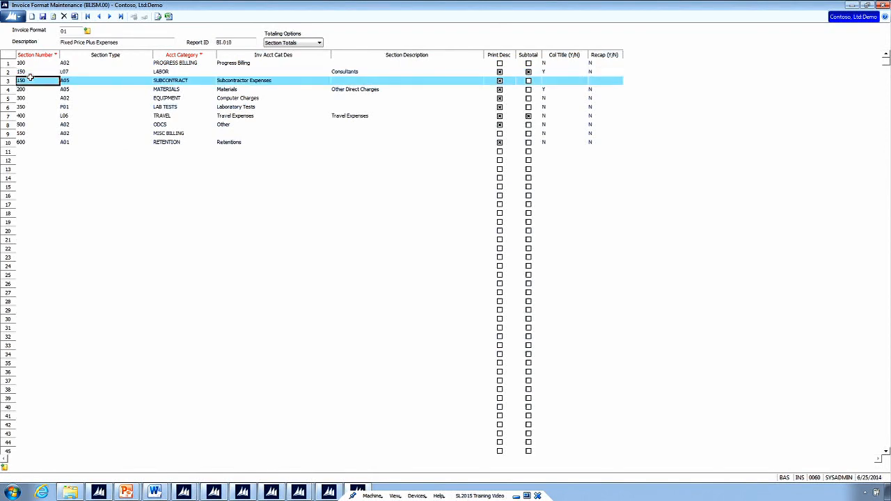
click(34, 72)
drag(35, 73, 36, 80)
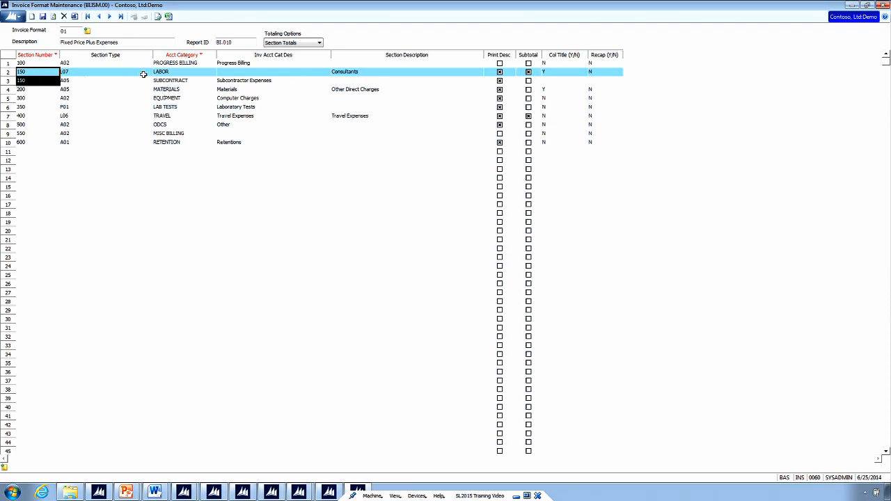
Step: Look up the available control codes for the LABOR line's section type and enlarge the list to view them all
click(69, 72)
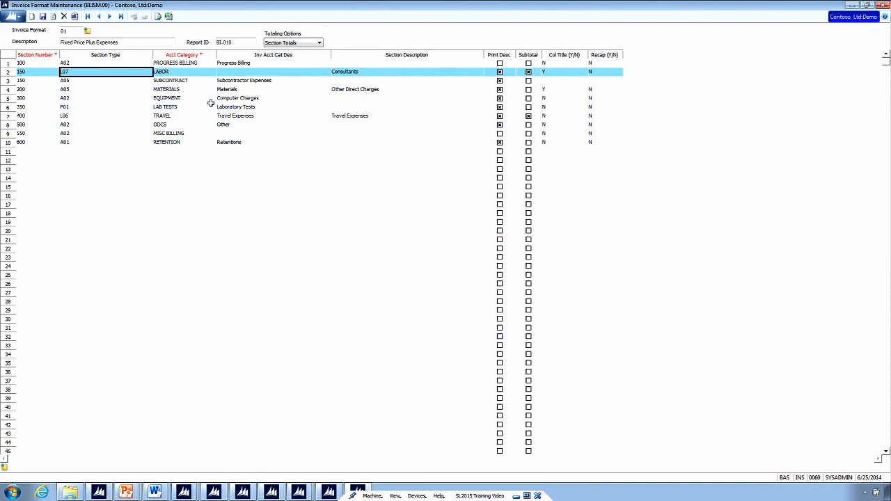
key(F3)
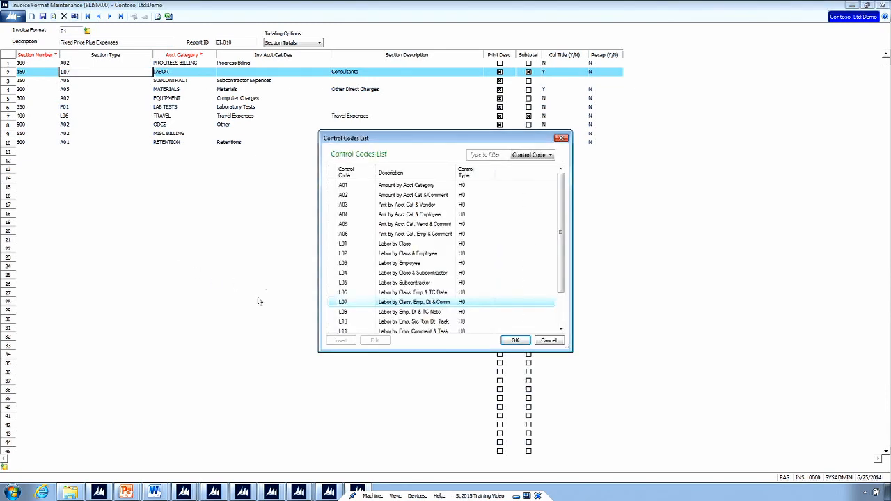
drag(404, 353, 405, 403)
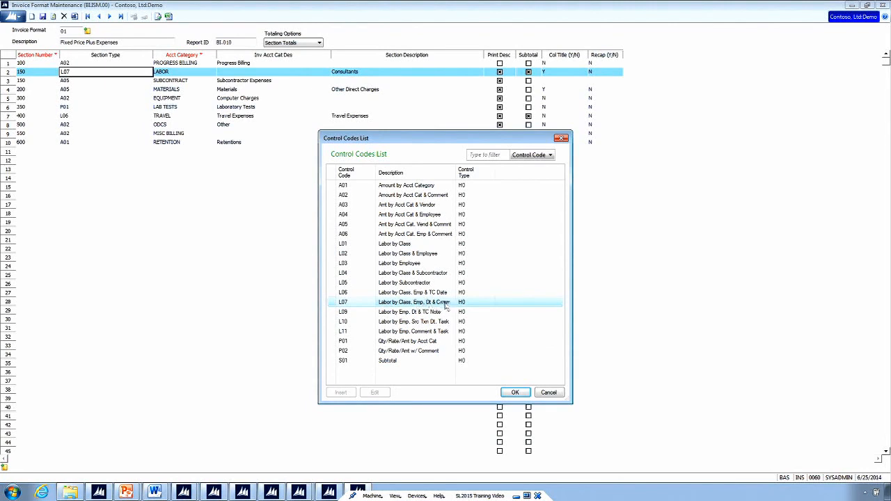
Step: Highlight the first consultant line's employee, date and comment in Word's BI010_1.doc, and return to Invoice Format Maintenance to cancel the control codes list
mouse_move(154, 489)
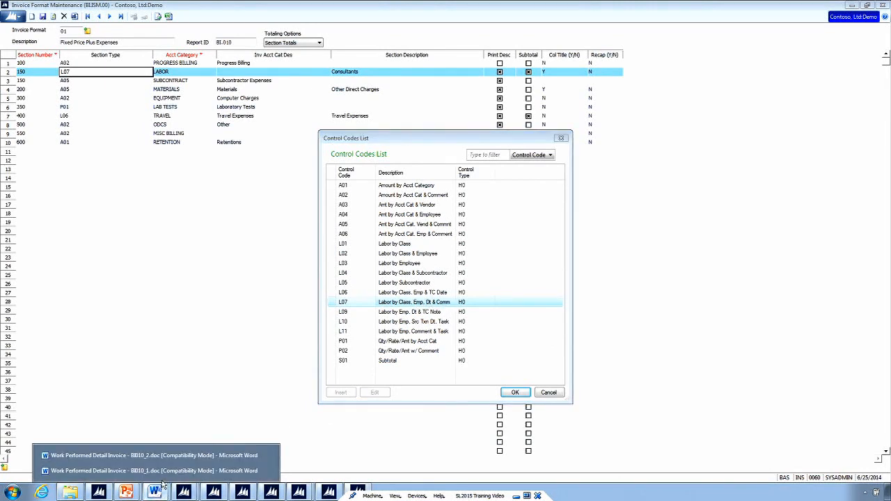
click(162, 471)
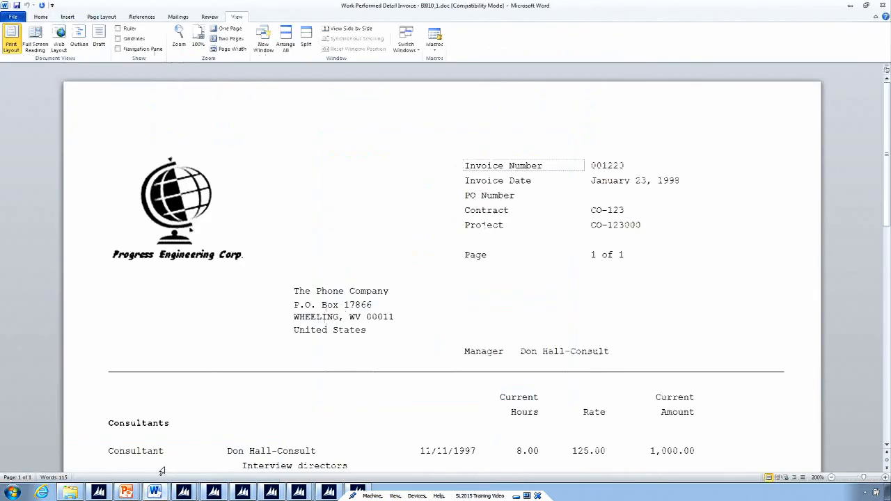
scroll(251, 360, down, 4)
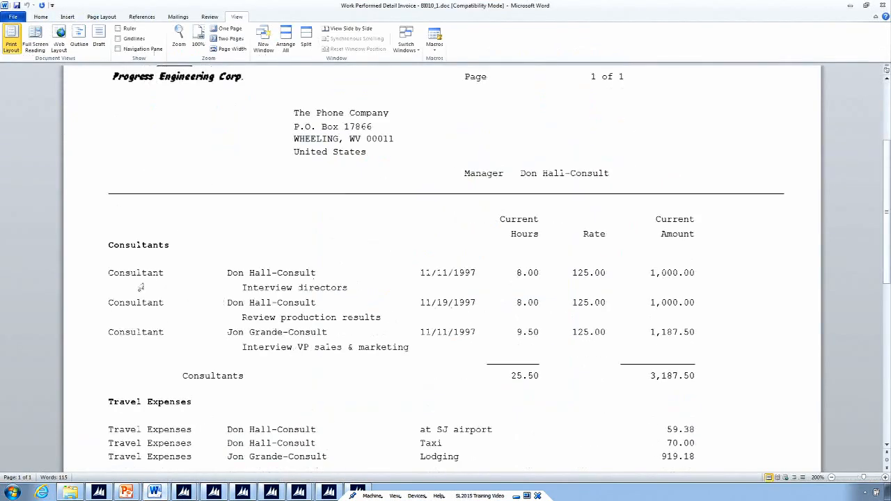
double_click(160, 274)
drag(161, 275, 278, 273)
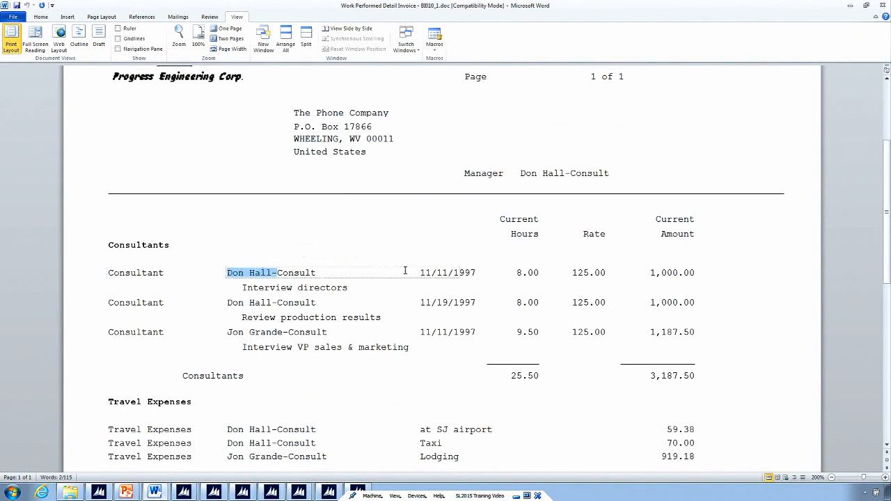
drag(404, 270, 466, 273)
drag(351, 292, 253, 289)
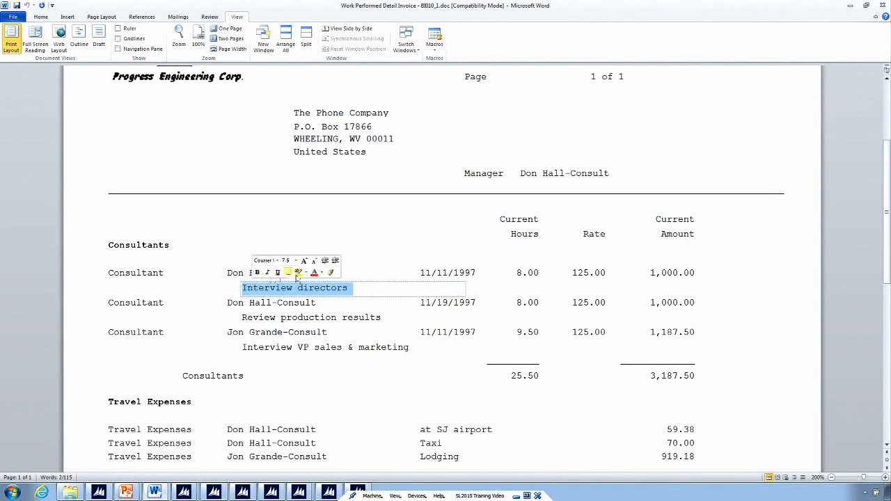
click(355, 492)
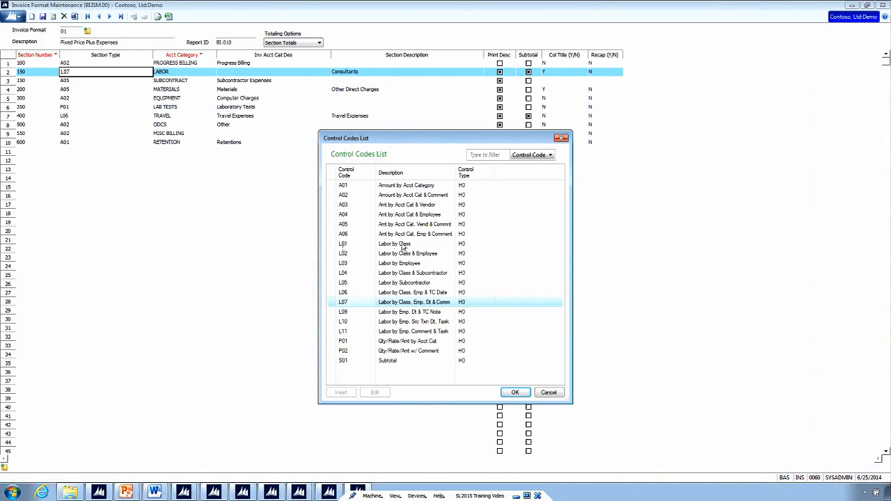
click(548, 392)
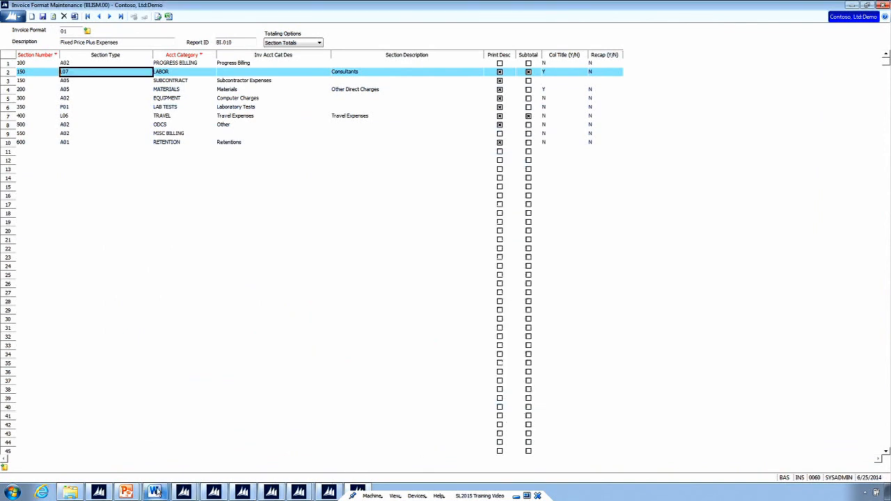
Step: Switch to BI010_2.doc in Word, maximize it, zoom to 200% and view its summarized consultant and travel expense lines
mouse_move(156, 489)
click(159, 456)
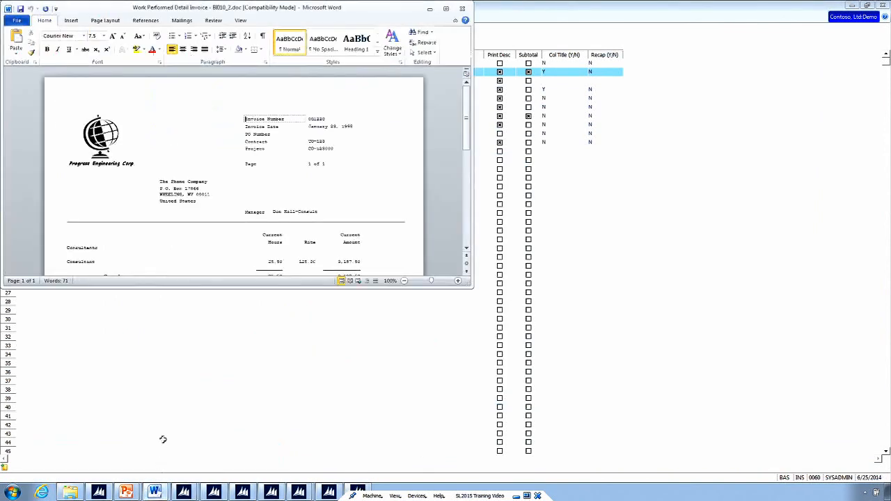
click(446, 8)
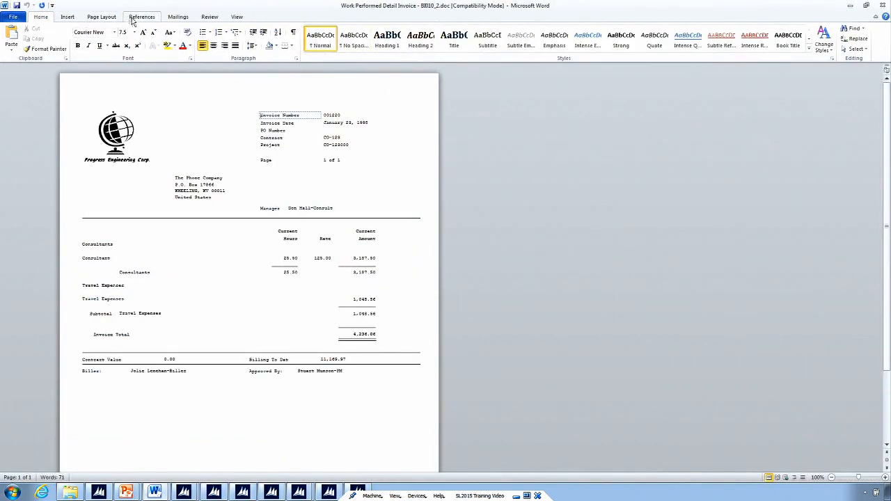
click(236, 19)
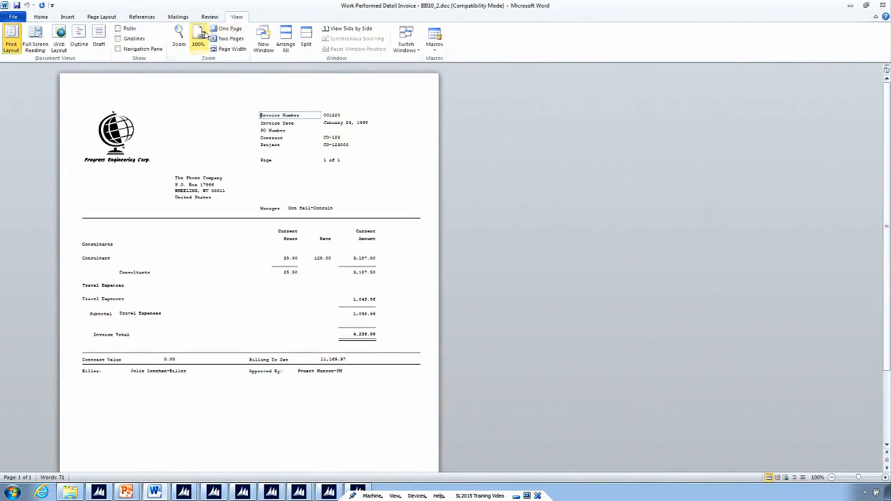
click(179, 38)
click(379, 186)
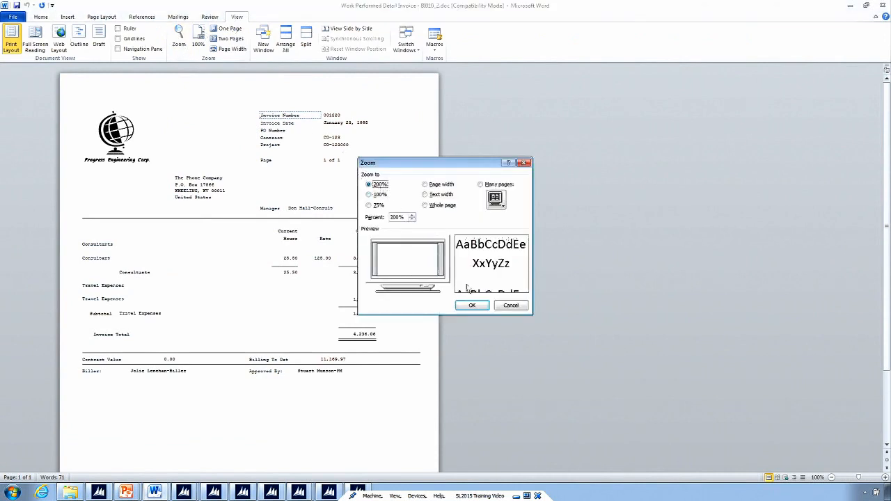
click(471, 305)
scroll(506, 315, down, 5)
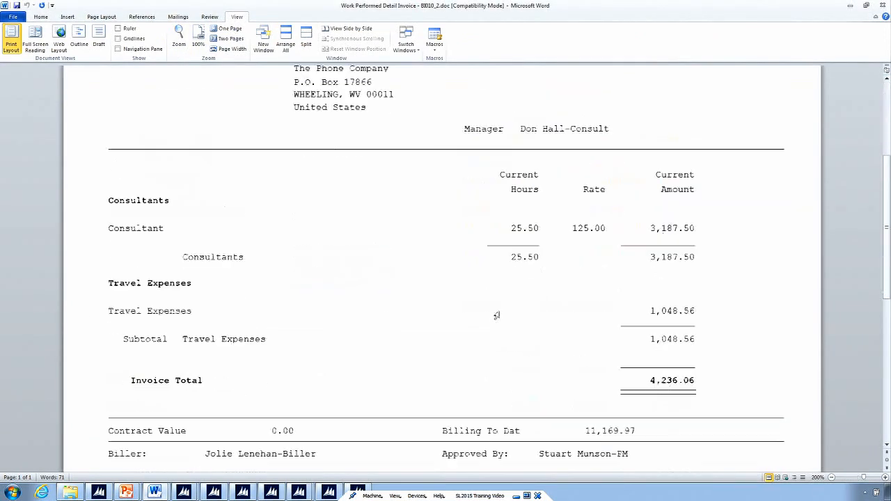
Step: Highlight the summarized Consultant line in BI010_2.doc, and look up the LABOR line's control codes in Invoice Format Maintenance, cancelling without a choice
scroll(494, 315, up, 1)
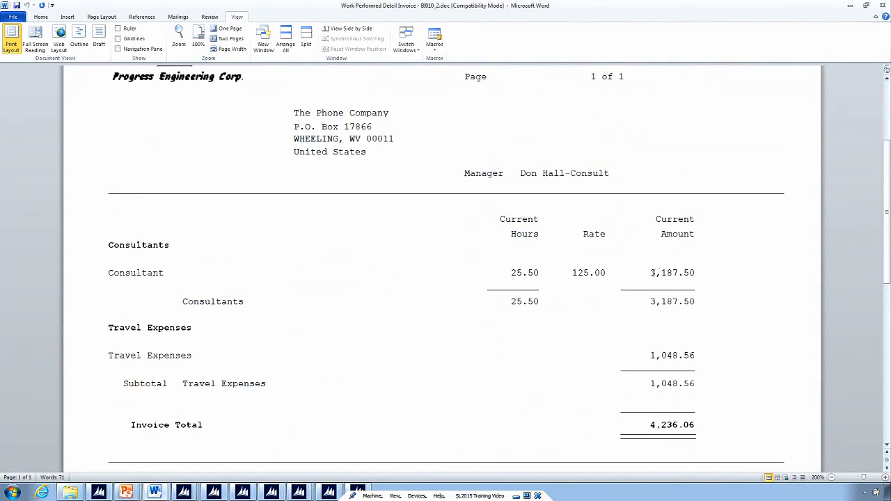
drag(167, 272, 108, 271)
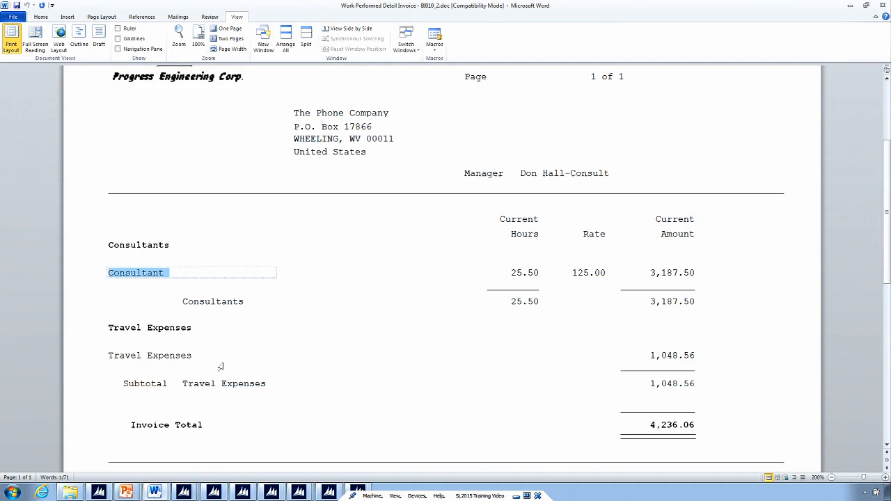
click(357, 492)
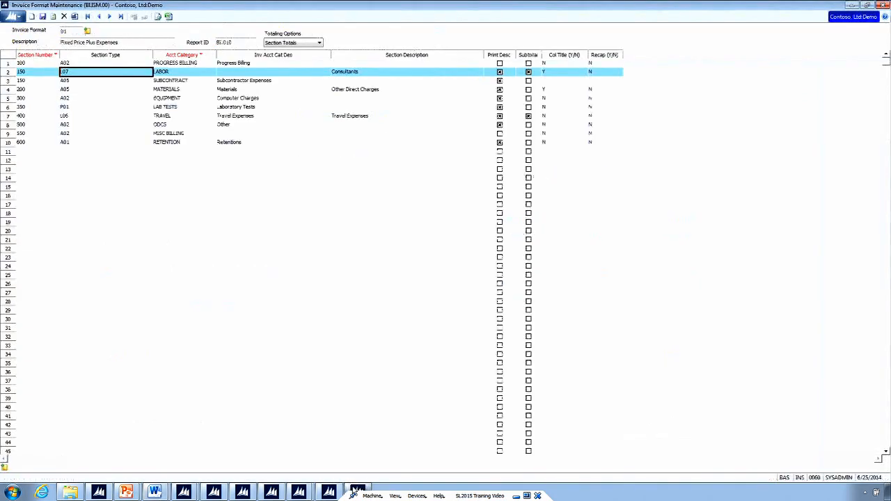
double_click(89, 72)
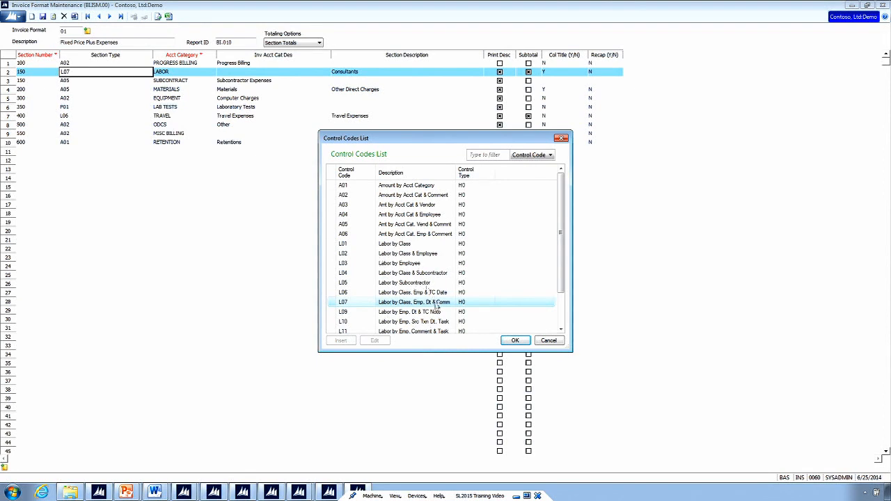
click(549, 340)
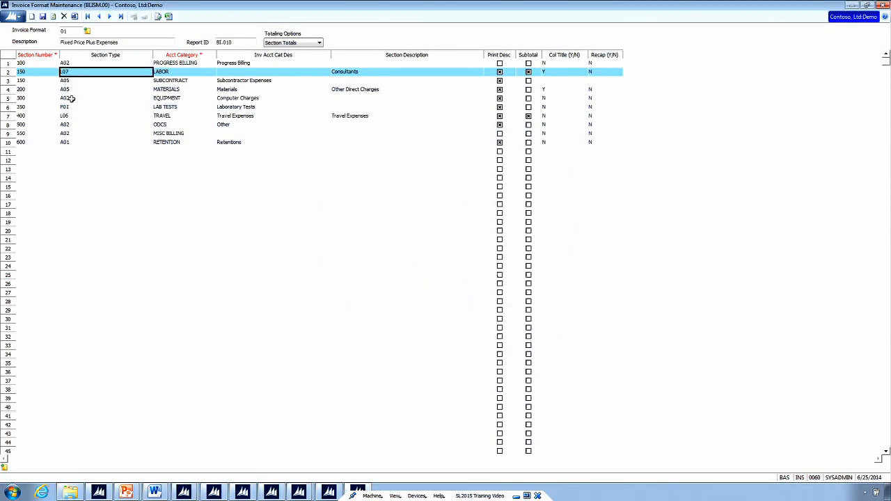
Step: Set the TRAVEL line's section type to A06 and reopen its list of control codes
click(103, 116)
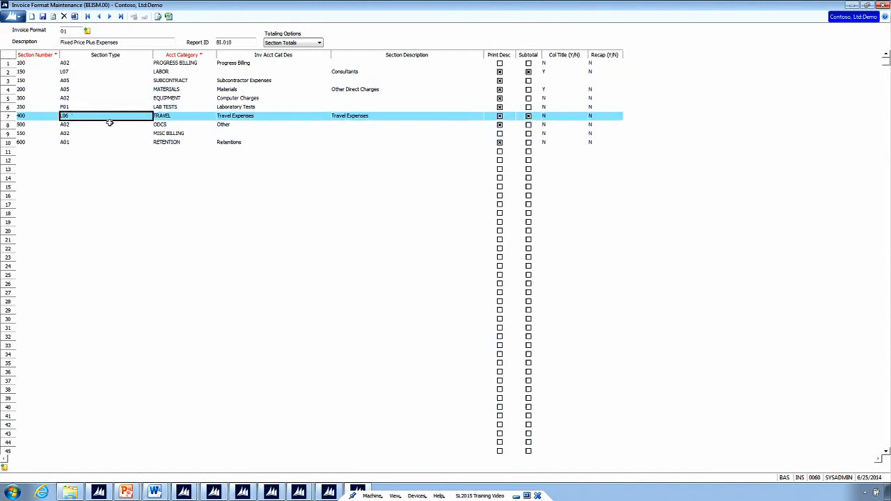
double_click(109, 122)
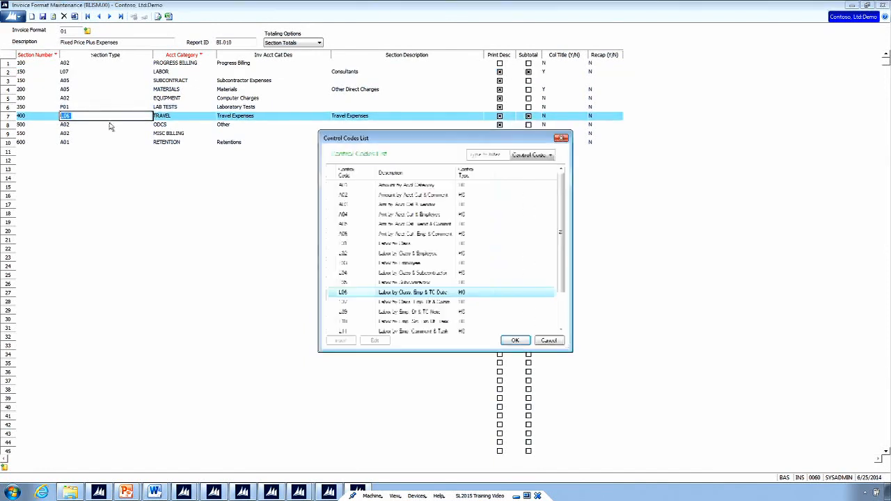
double_click(350, 234)
double_click(109, 116)
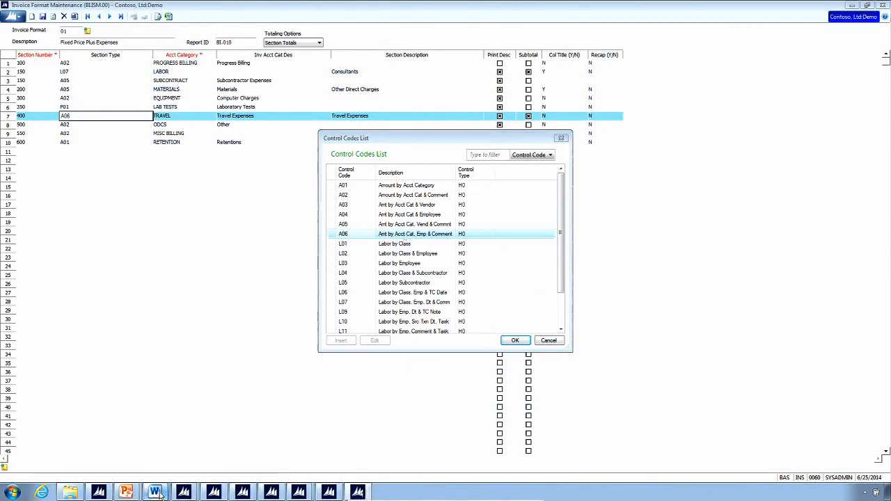
Step: Switch to BI010_1.doc in Word and highlight the first travel expense line's category, employee and amount
mouse_move(154, 492)
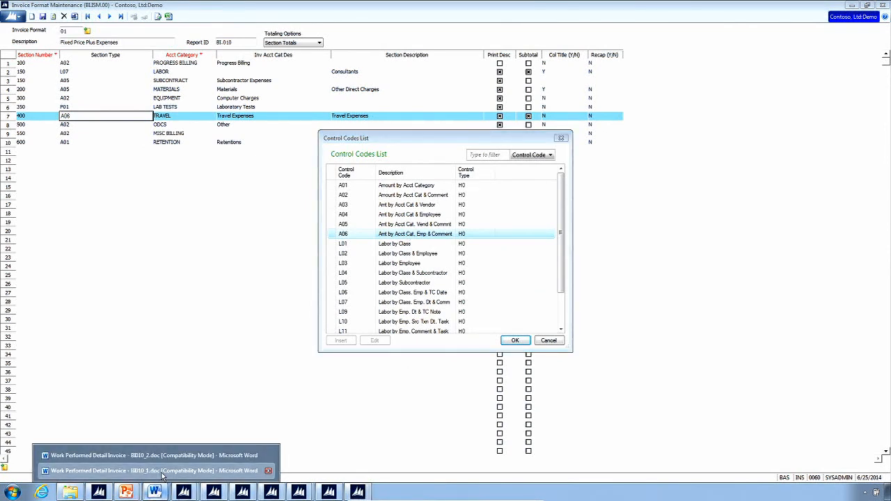
click(163, 471)
scroll(234, 358, down, 1)
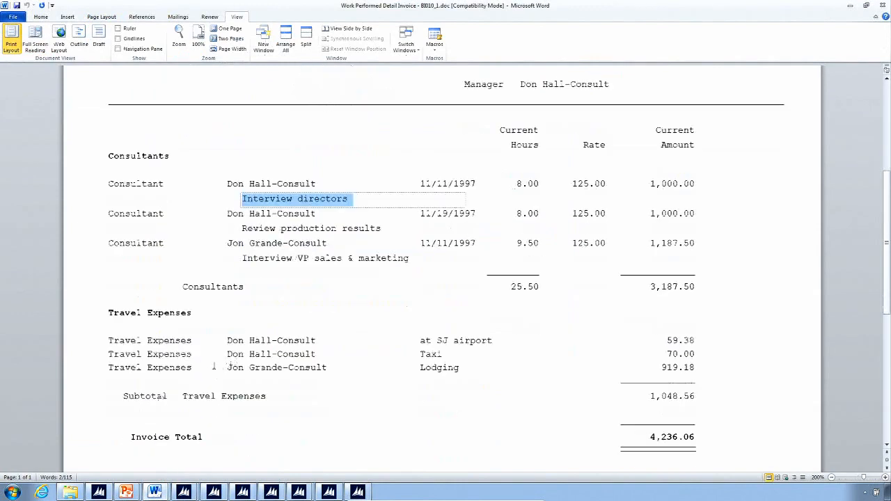
click(199, 343)
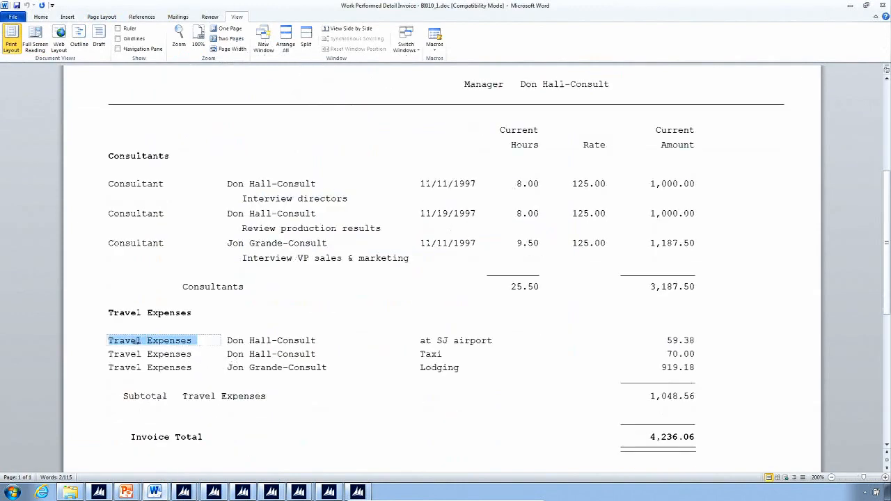
click(316, 341)
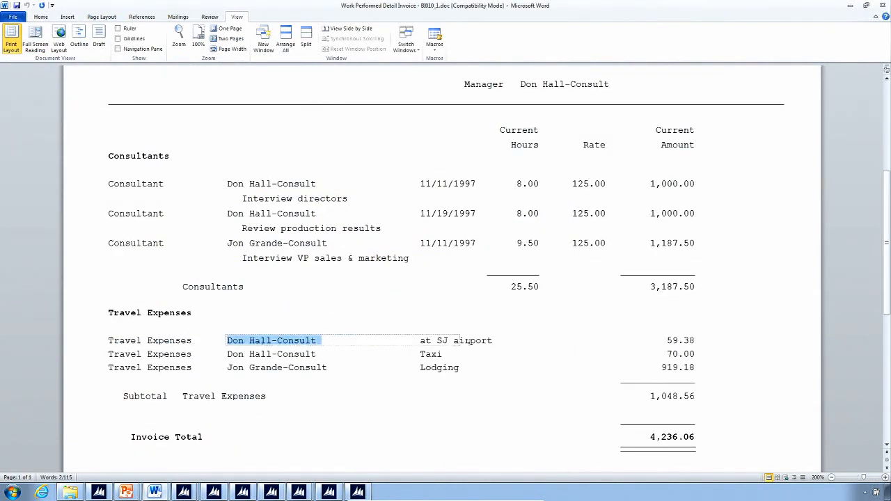
click(496, 342)
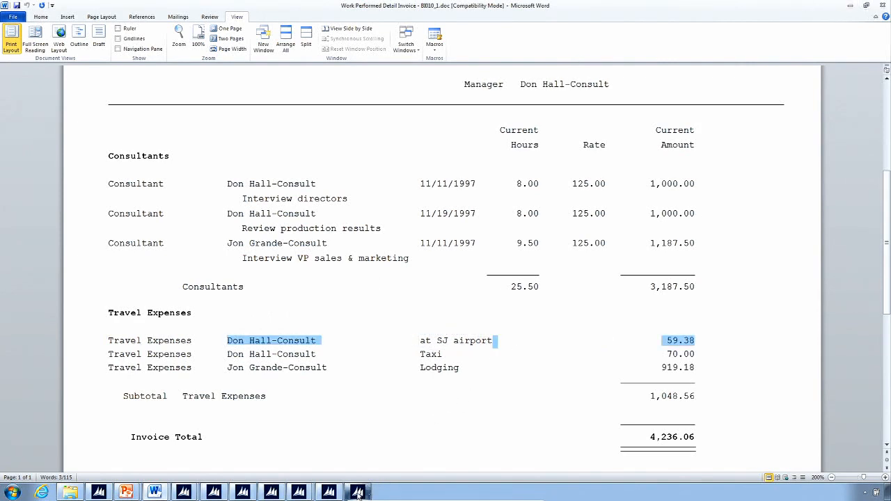
Step: Cancel the control codes list in Invoice Format Maintenance, and highlight the summarized Travel Expenses line in Word's BI010_2.doc
mouse_move(358, 492)
click(333, 462)
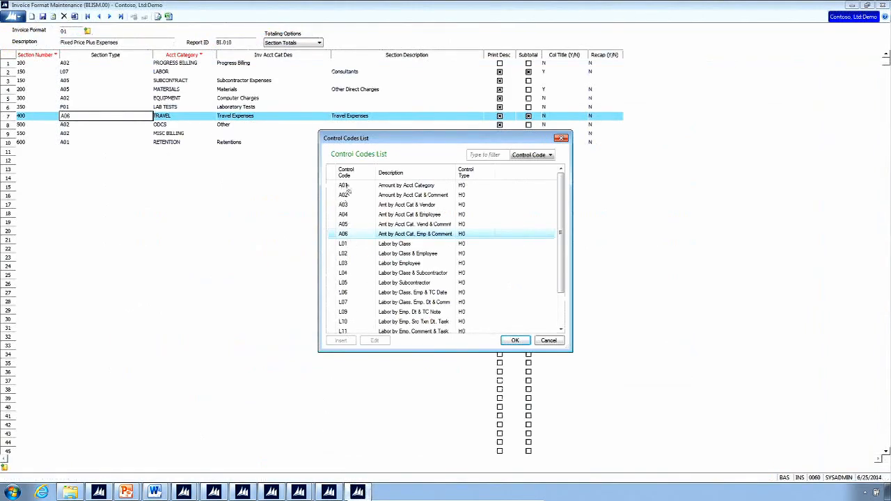
click(561, 340)
mouse_move(155, 492)
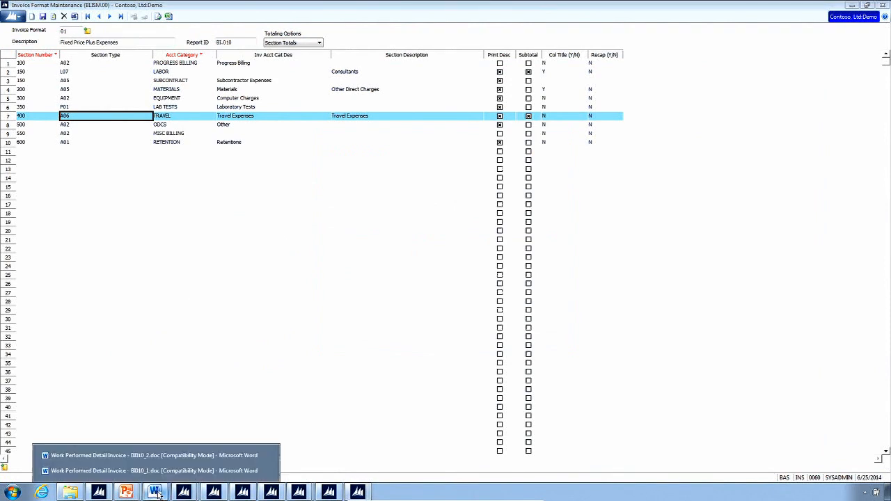
click(159, 457)
scroll(209, 301, down, 1)
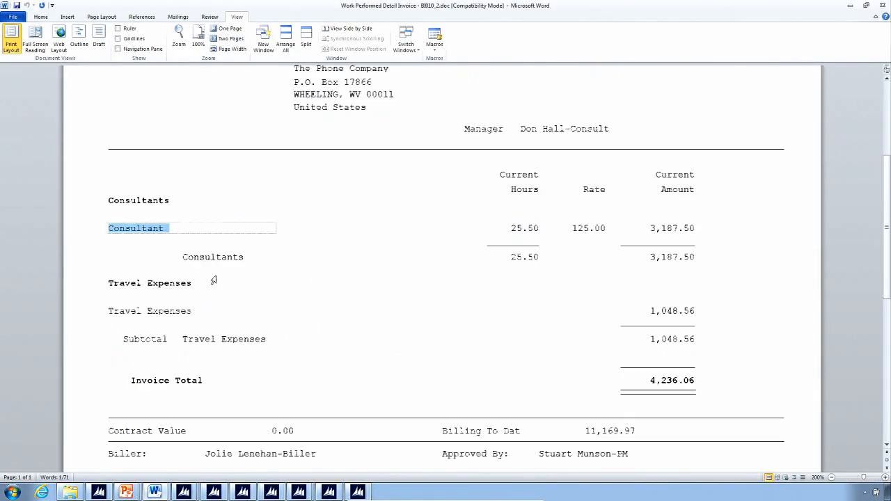
drag(192, 310, 110, 311)
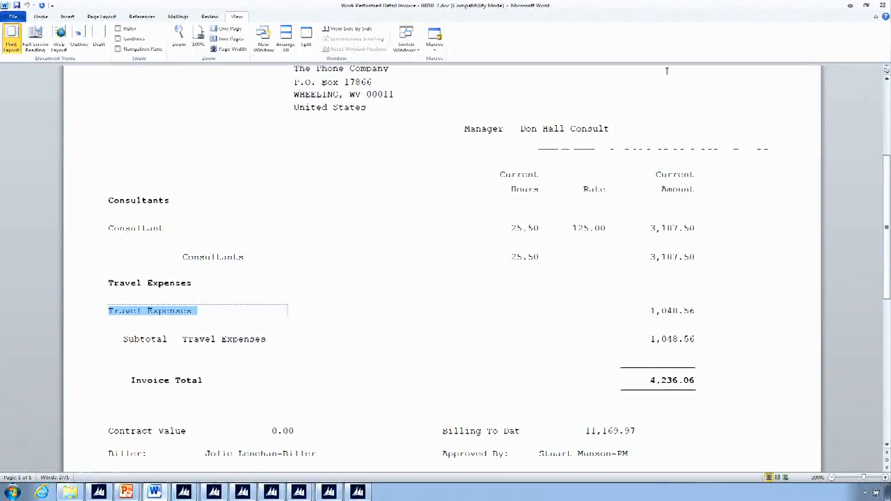
Step: Review BI010_2.doc from header to footer, highlighting the Consultants subtotal label, and close the document
scroll(664, 160, up, 3)
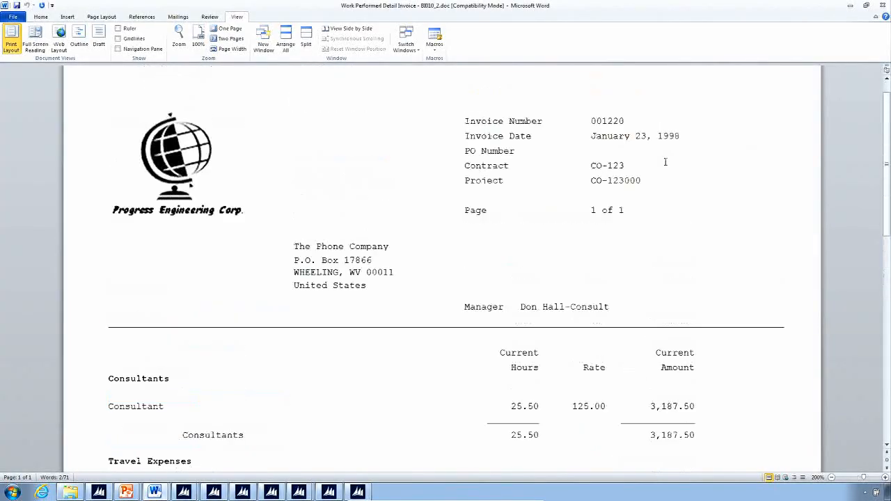
scroll(664, 165, down, 6)
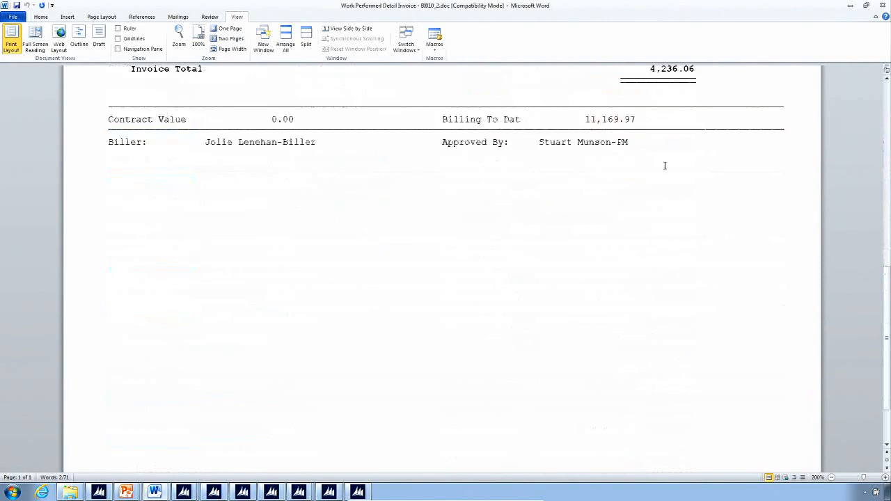
scroll(664, 165, up, 1)
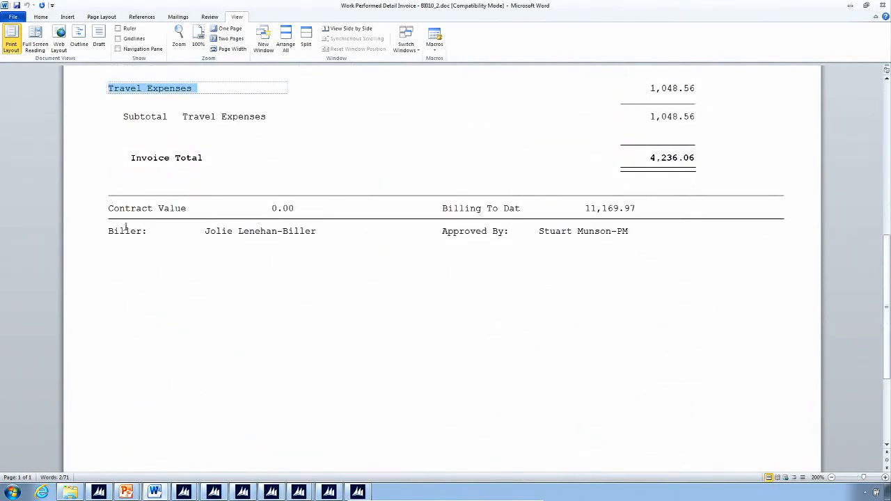
scroll(332, 239, up, 1)
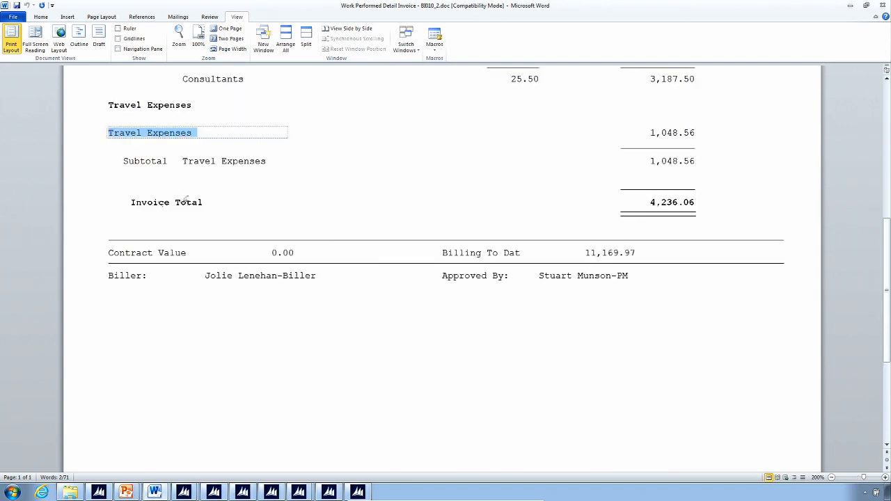
scroll(167, 197, up, 2)
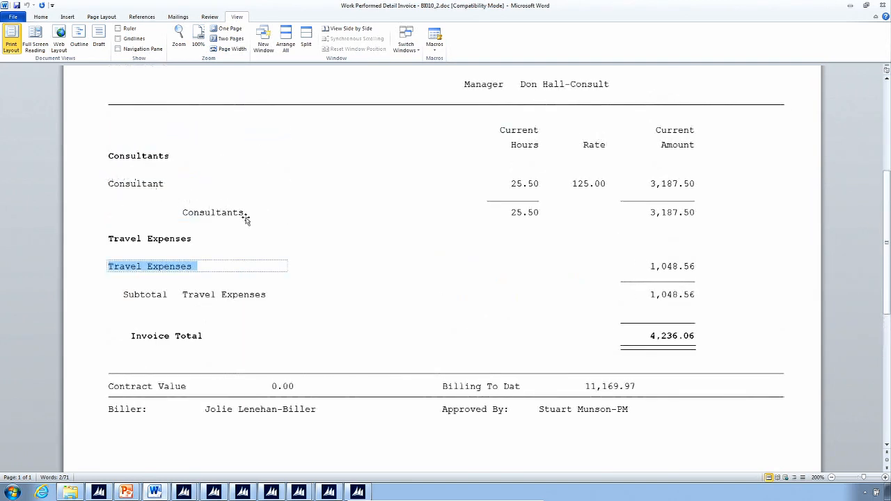
click(253, 215)
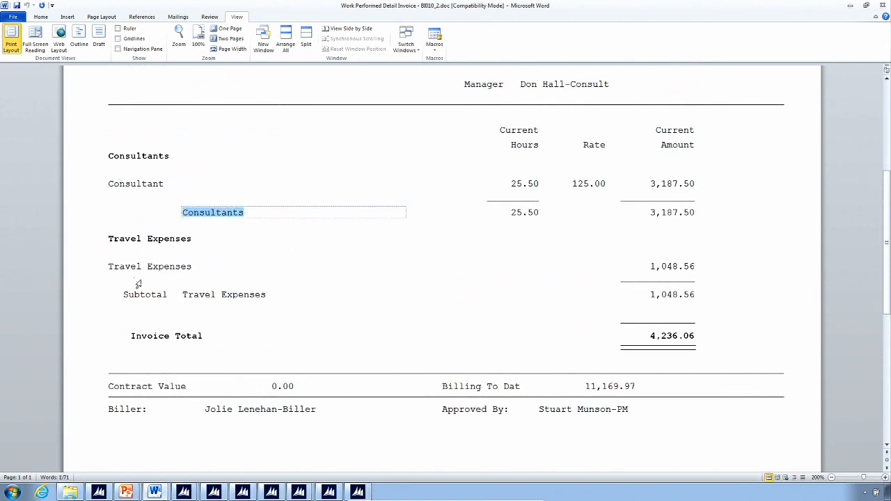
scroll(138, 283, down, 1)
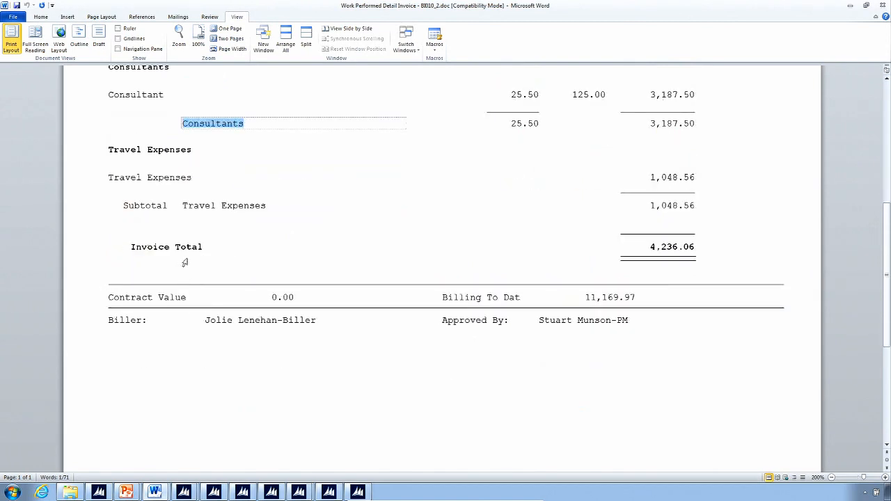
scroll(184, 263, up, 4)
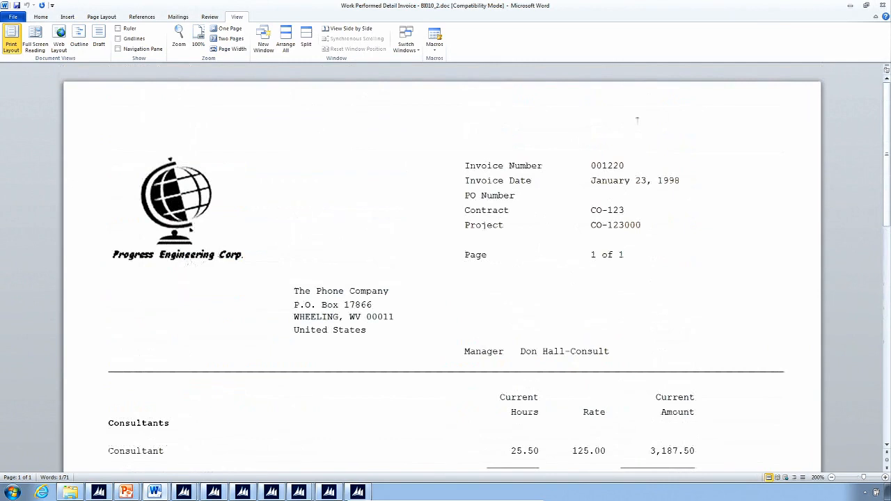
click(882, 6)
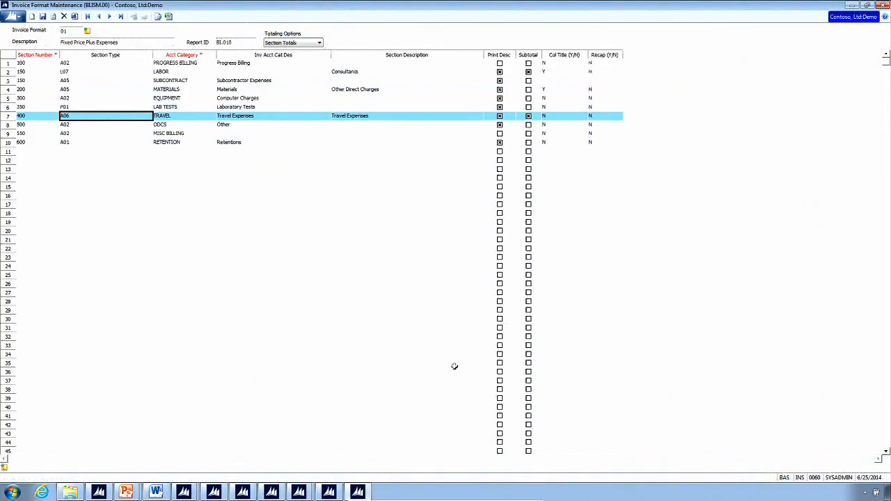
Step: Switch to the PowerPoint slide show to view the Invoice Format Maintenance slide, and return to the desktop
mouse_move(128, 493)
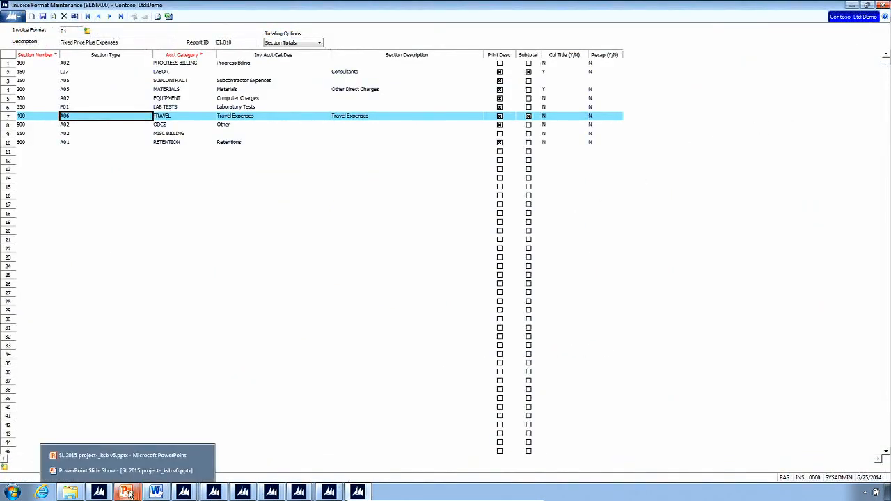
click(126, 470)
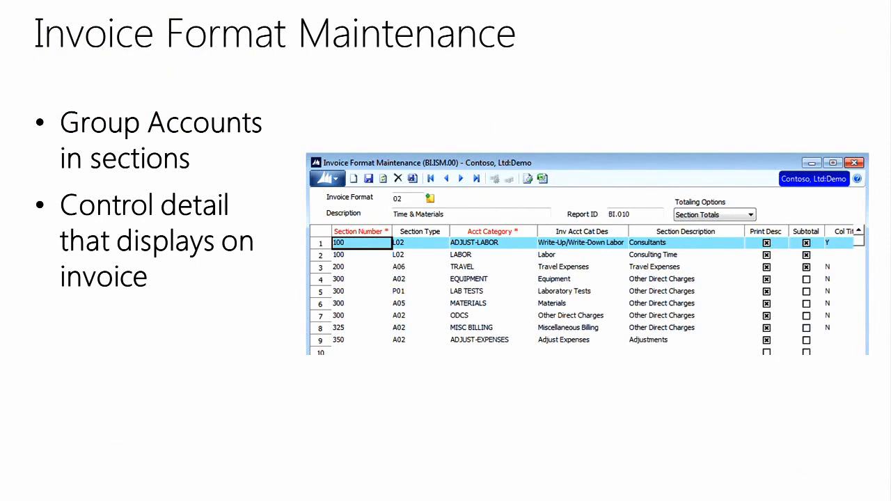
key(alt+Tab)
key(alt+Tab)
key(alt+Tab)
key(alt+Tab)
key(alt+Tab)
key(alt+Tab)
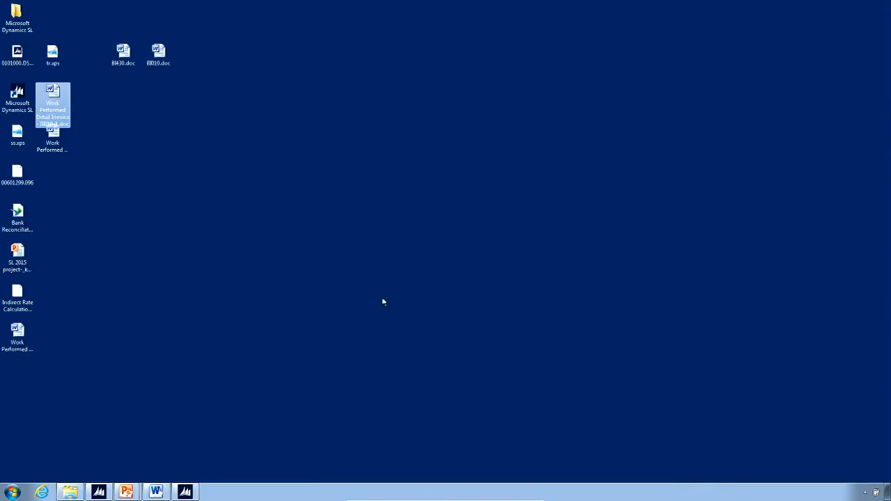
Step: In Microsoft Dynamics SL, open Billings Setup and Invoice and Adjustment Maintenance, view the latter's tax, retentions and deposits, and minimize it
click(99, 492)
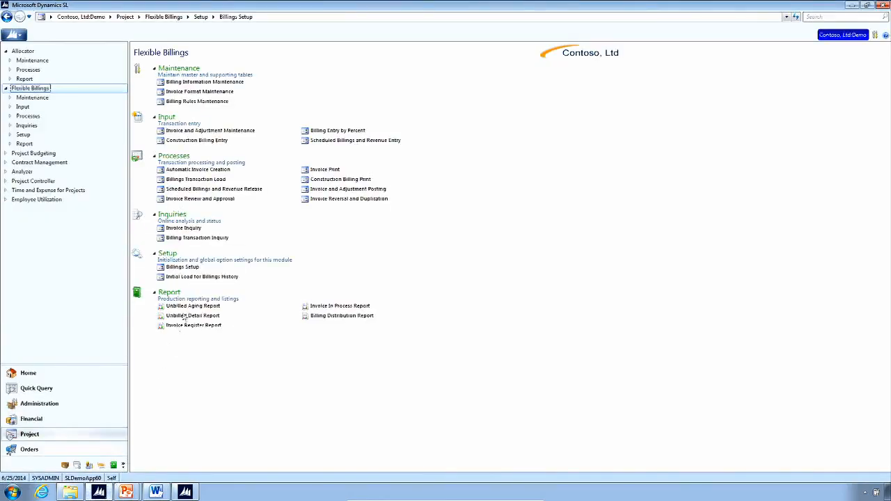
click(184, 267)
click(216, 130)
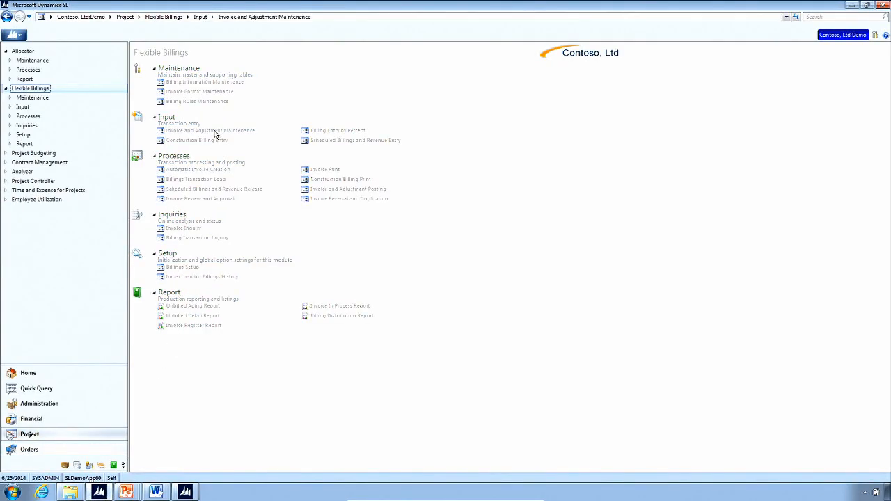
click(335, 194)
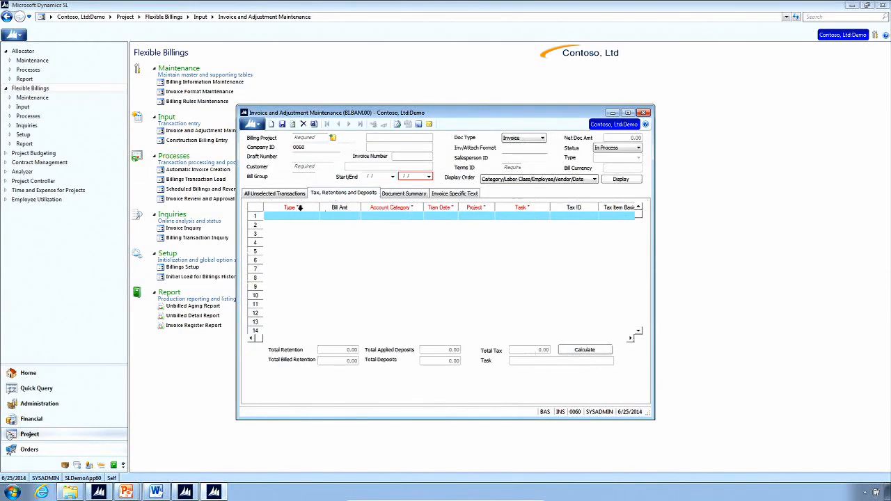
click(612, 113)
Step: Bring the Billings Setup window forward, move it slightly upward, and place the cursor in the Last Draft Number field
mouse_move(214, 492)
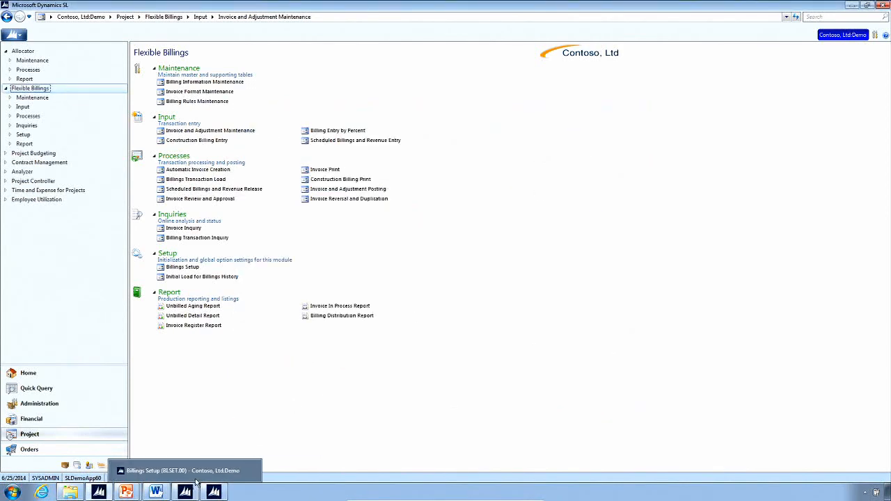
click(195, 476)
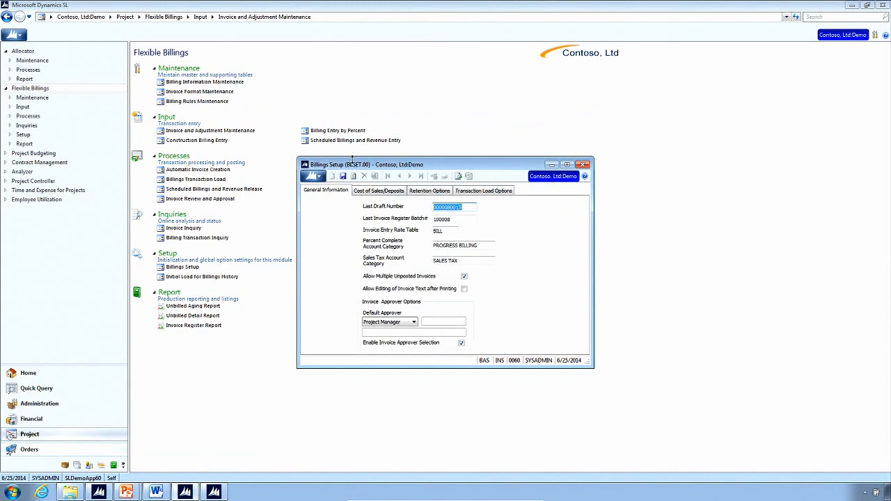
drag(345, 158, 344, 139)
click(462, 189)
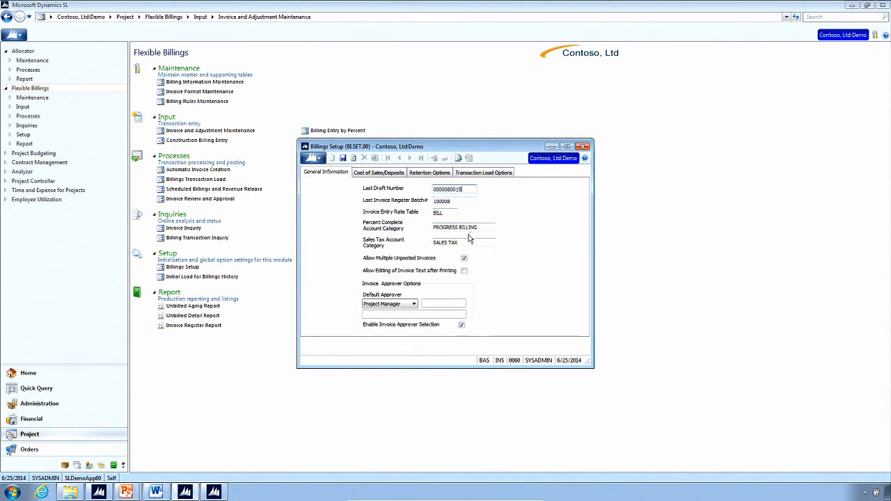
Step: Review the Percent Complete and Sales Tax account category fields and the Allow Multiple Unposted Invoices option in Billings Setup's general information
click(474, 229)
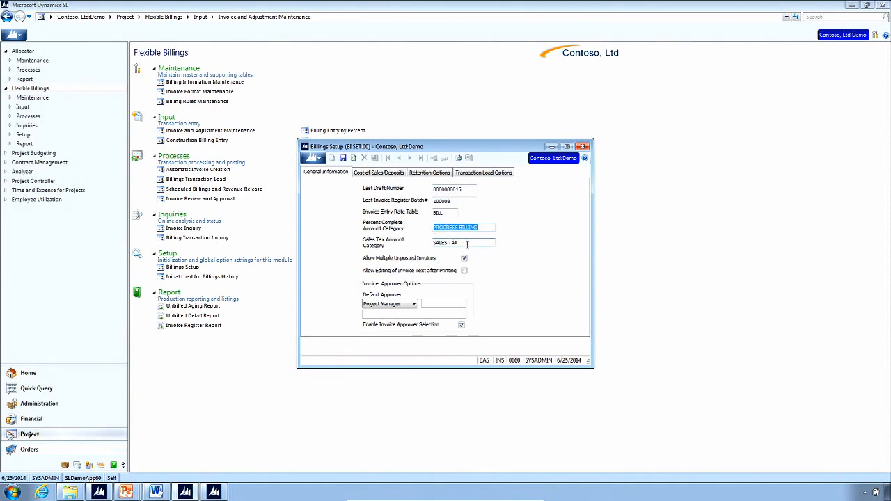
click(467, 243)
click(472, 244)
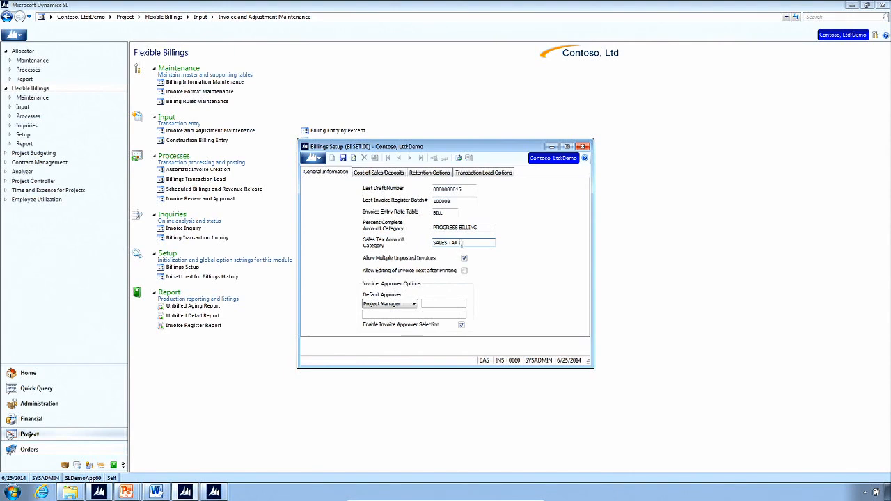
key(BackSpace)
key(BackSpace)
key(BackSpace)
key(BackSpace)
key(BackSpace)
click(462, 257)
Step: Display the Cost of Sales/Deposits settings and examine the deposits account category and account
click(384, 179)
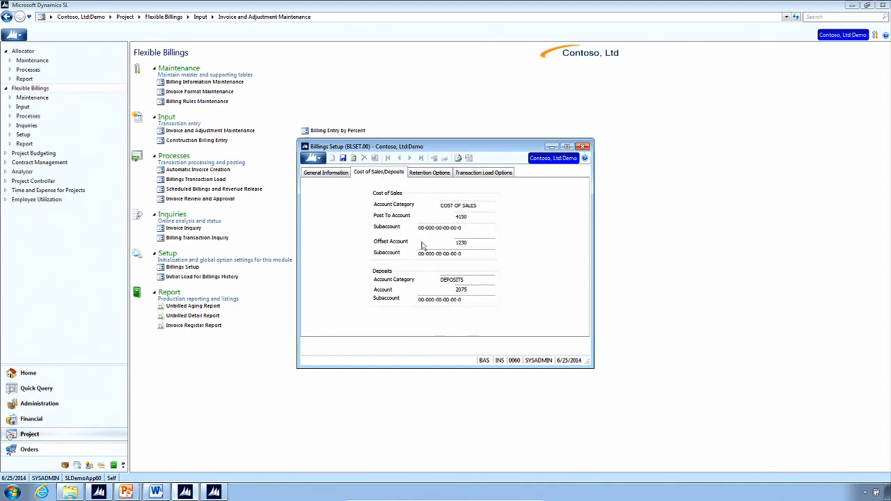
click(470, 281)
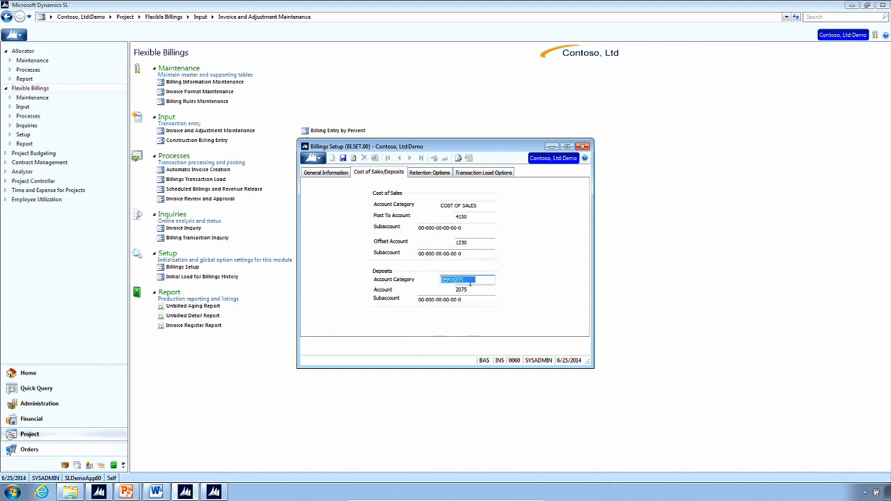
click(482, 289)
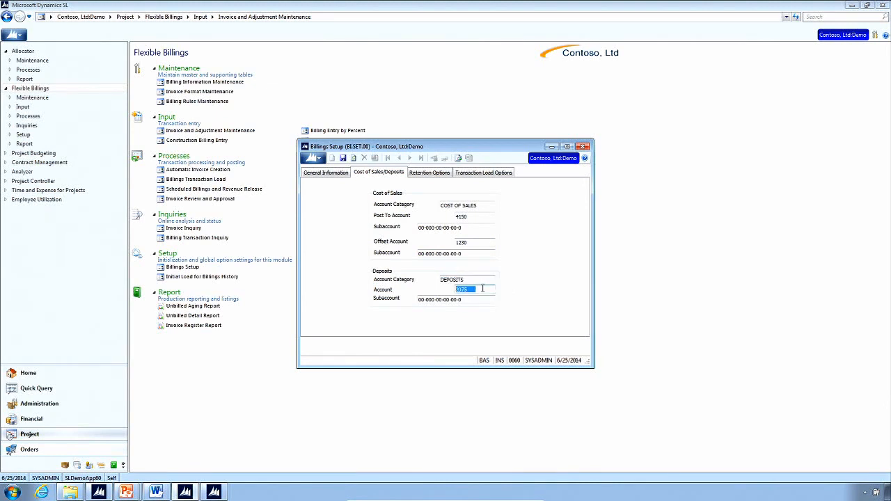
click(482, 289)
Step: Examine the account category, account and subaccount in Retention Options, and display the Transaction Load Options
click(423, 174)
click(472, 207)
double_click(472, 207)
key(Tab)
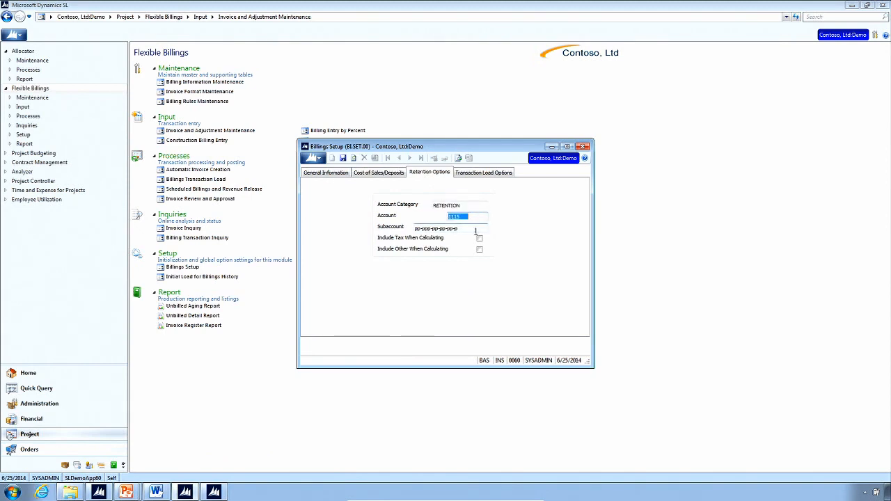
key(Tab)
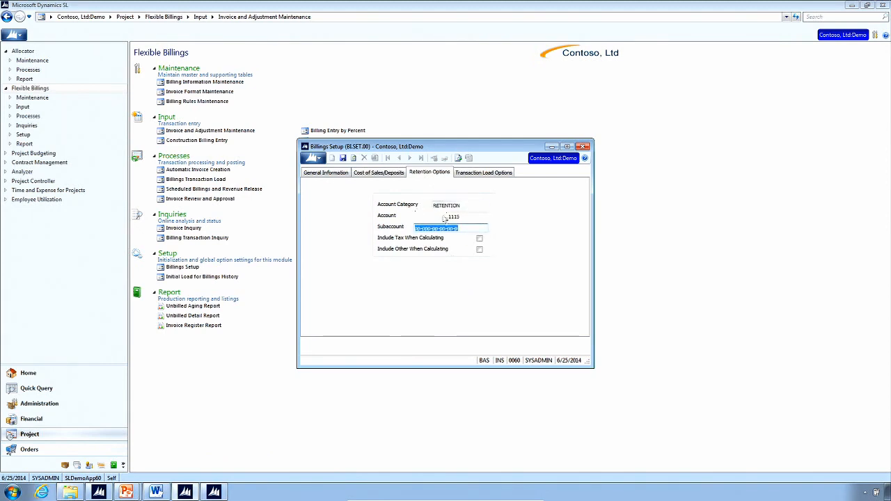
click(461, 229)
click(476, 174)
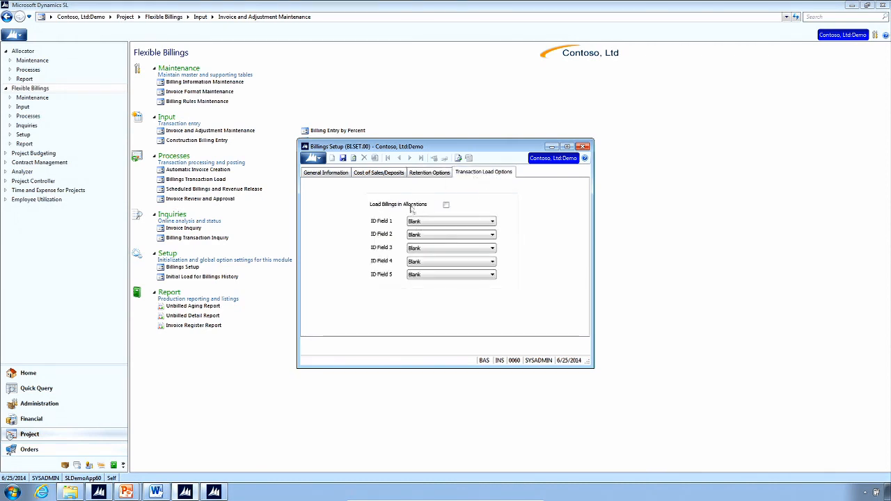
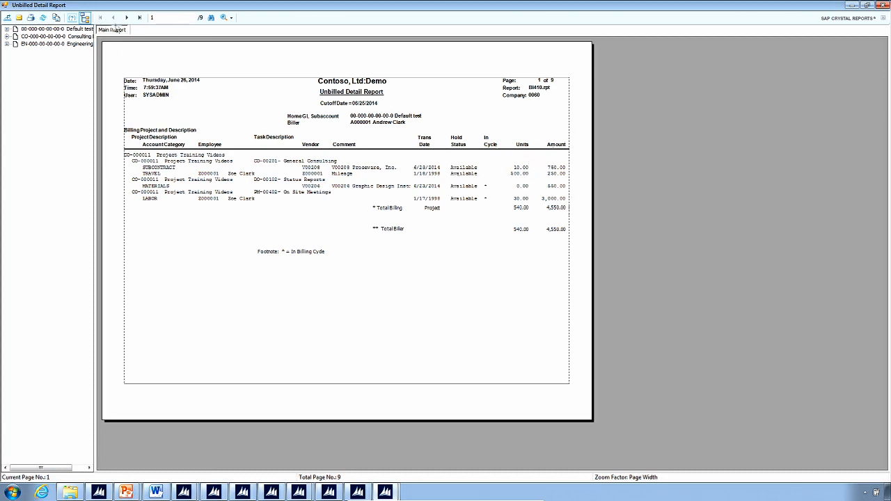
Step: Page through the Unbilled Detail Report preview up to page 6 and close the preview
click(127, 18)
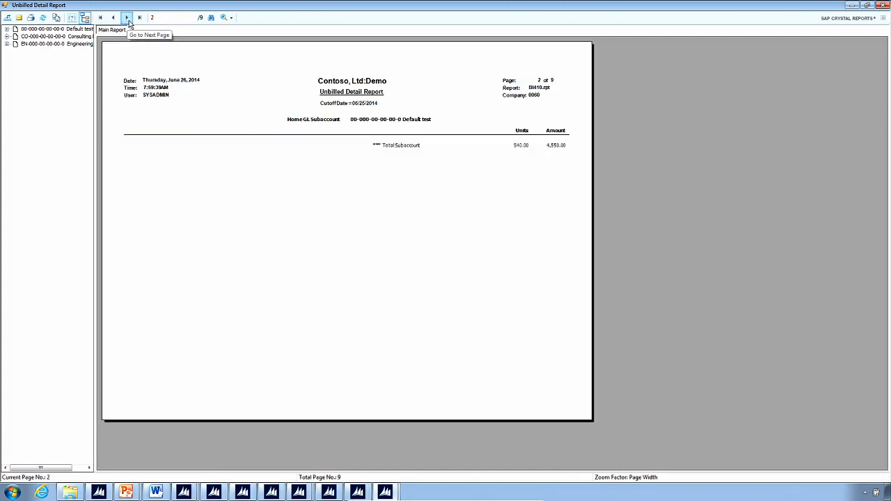
click(127, 18)
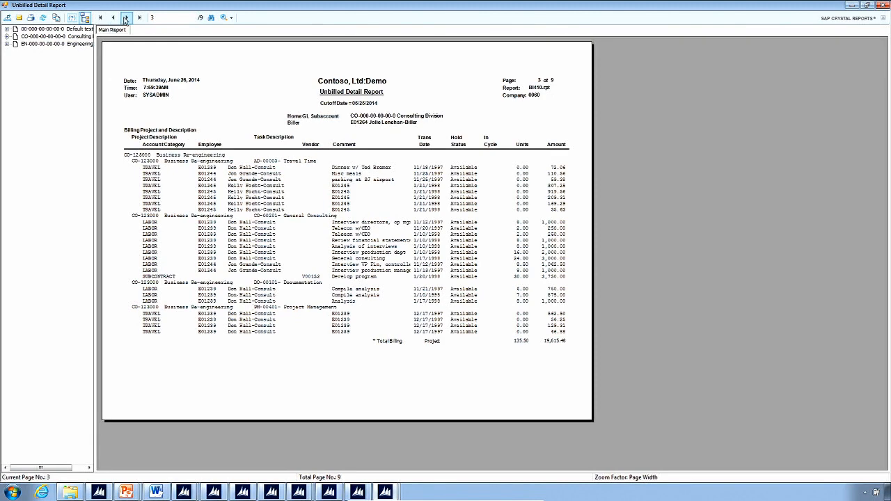
click(127, 17)
click(127, 17)
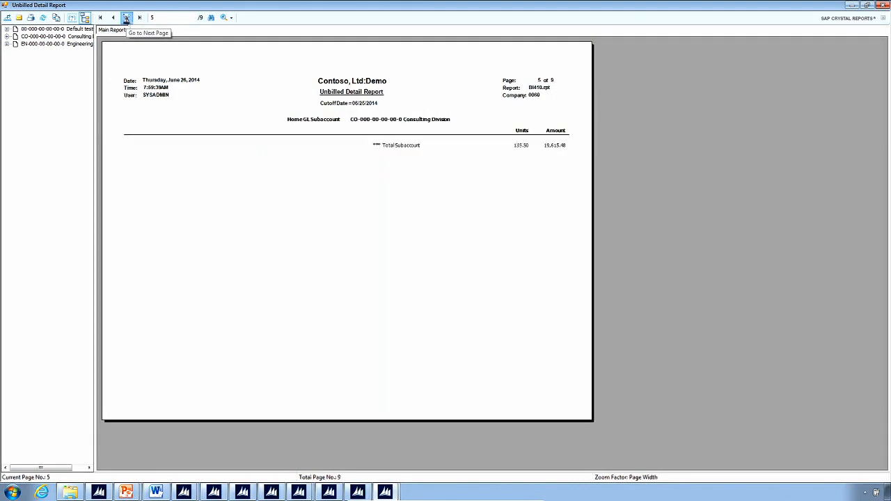
click(127, 18)
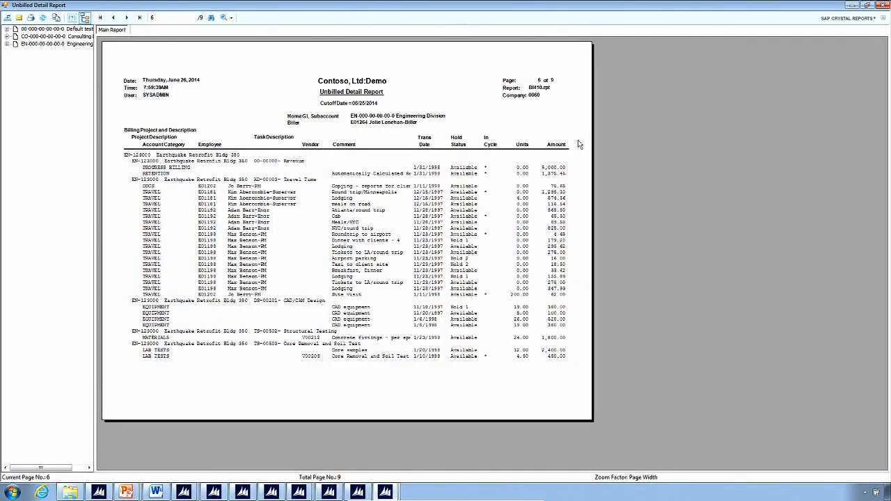
click(882, 5)
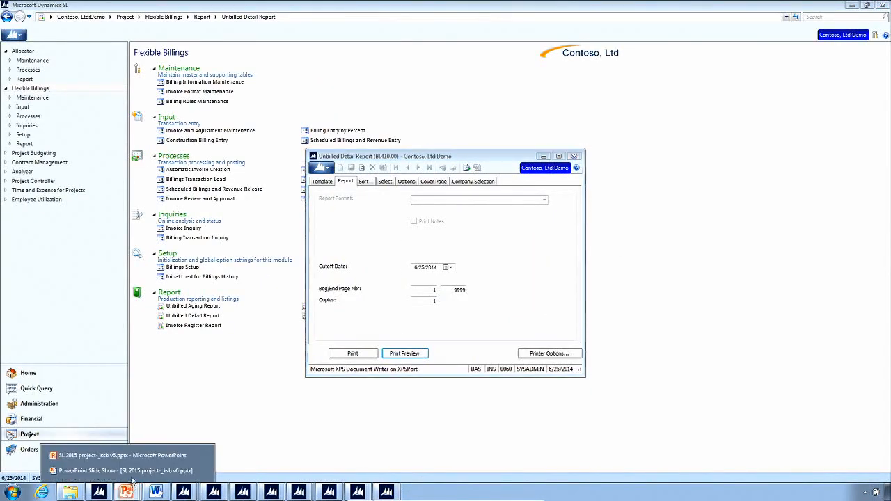
Step: Switch to the PowerPoint slide show to view the Inquiries & Reporting slide, and return to Microsoft Dynamics SL
click(161, 483)
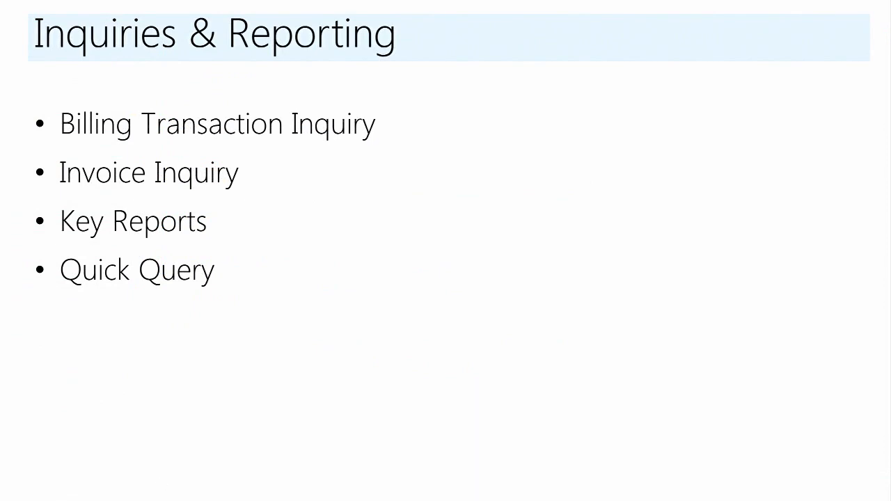
key(alt+Tab)
key(alt+Tab)
key(alt+Tab)
key(alt+Tab)
key(alt+Tab)
key(alt+Tab)
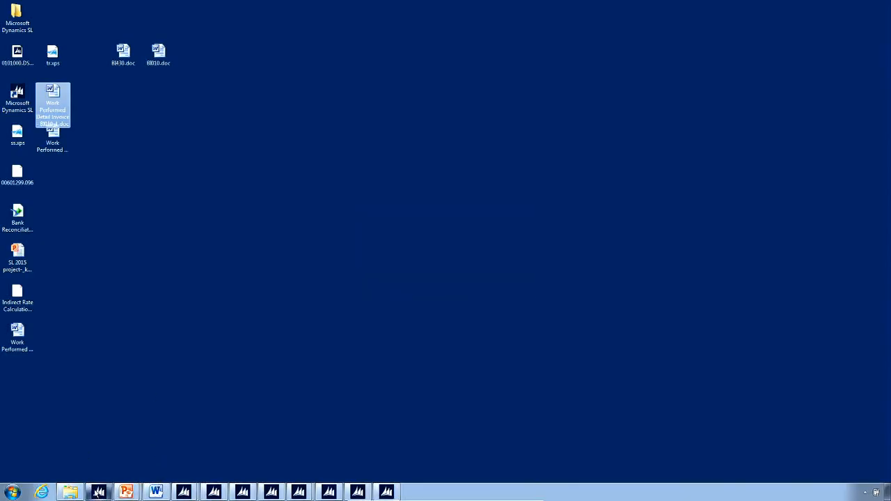
click(99, 491)
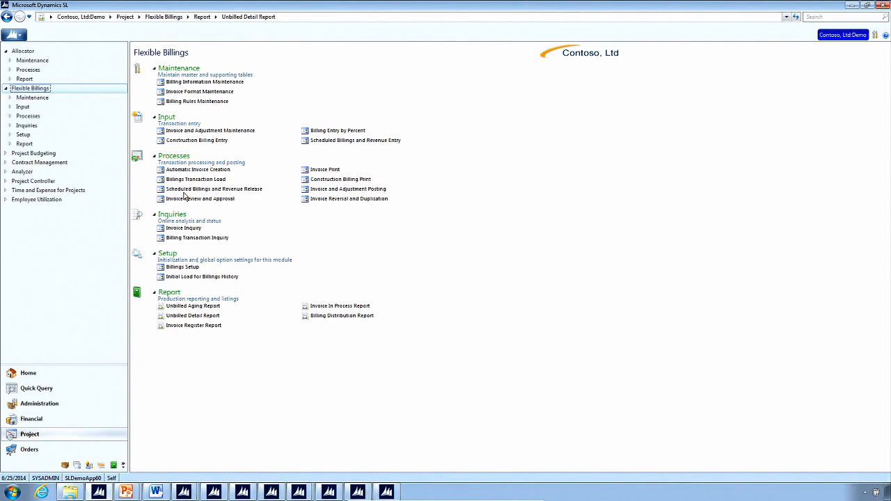
Step: Open Billing Transaction Inquiry, load the transactions for project CO-000011 Project Training Videos, and maximize the inquiry window
click(177, 238)
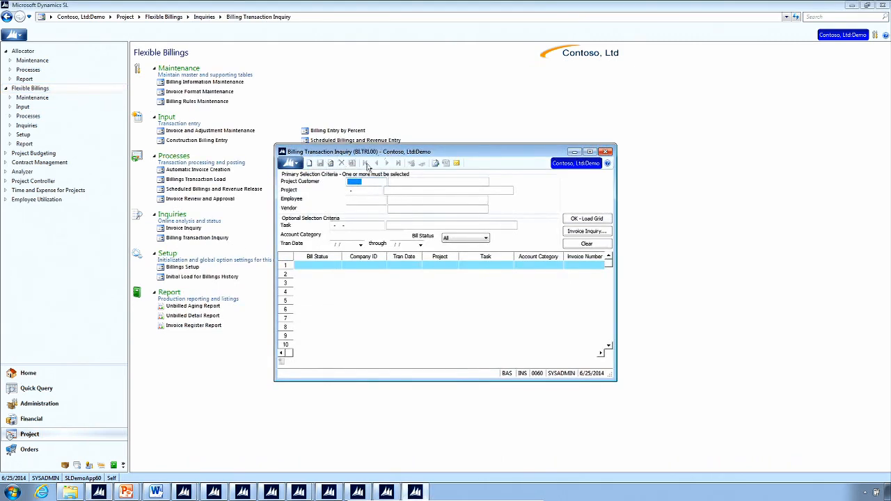
click(364, 188)
double_click(362, 192)
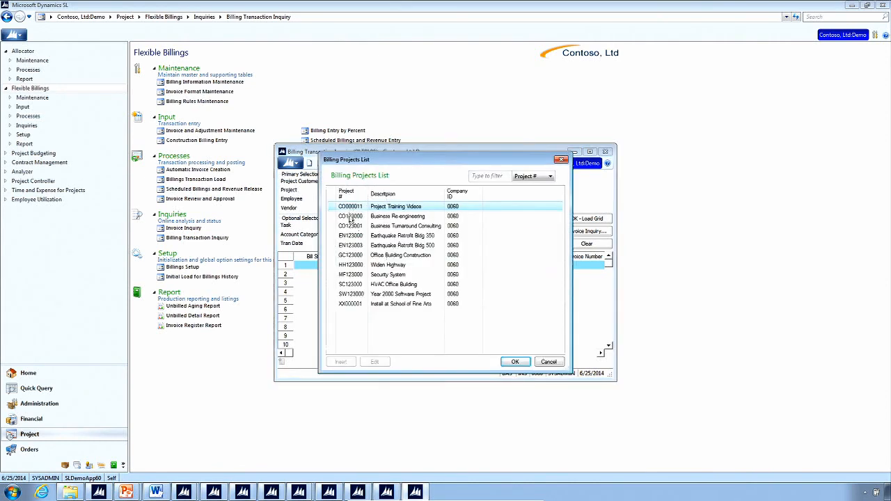
double_click(350, 208)
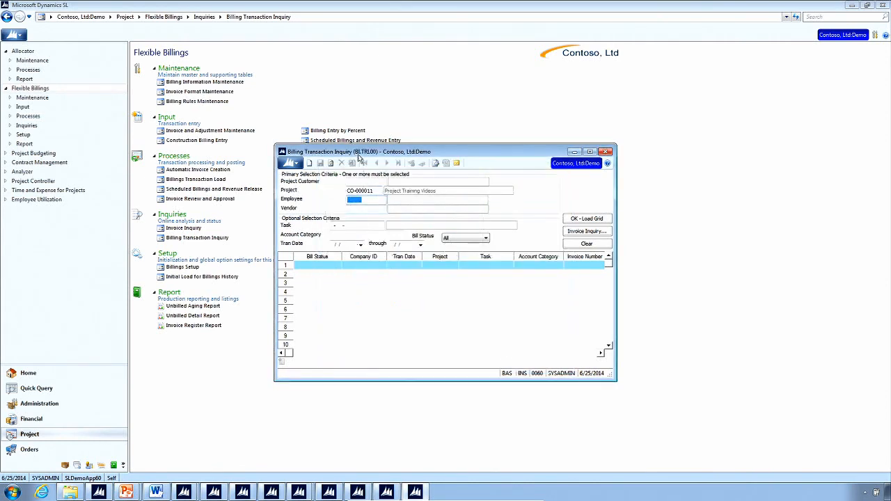
drag(358, 157, 290, 117)
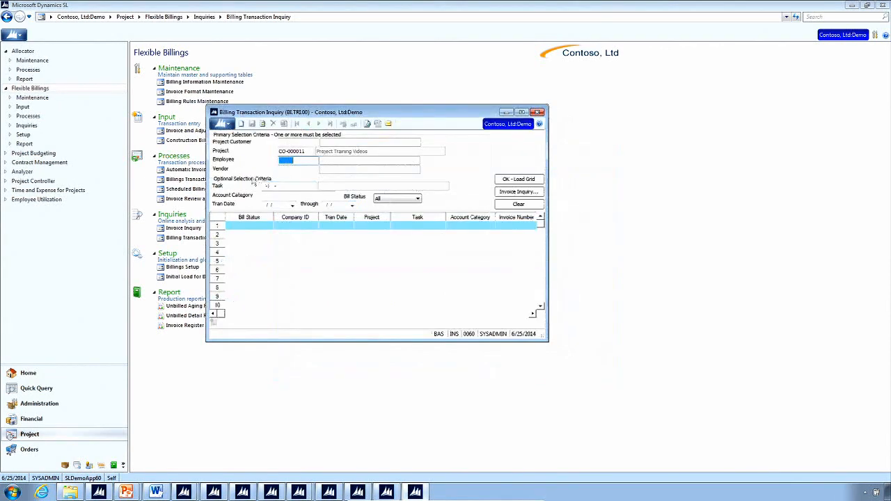
click(515, 179)
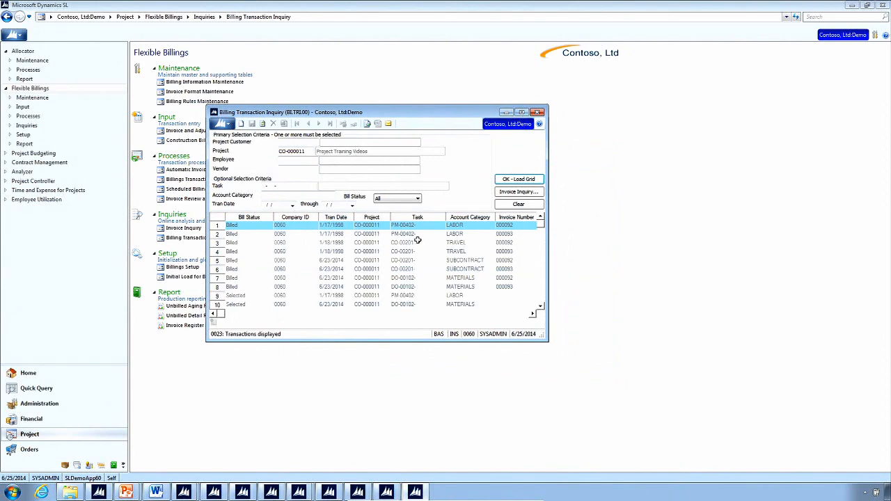
click(522, 112)
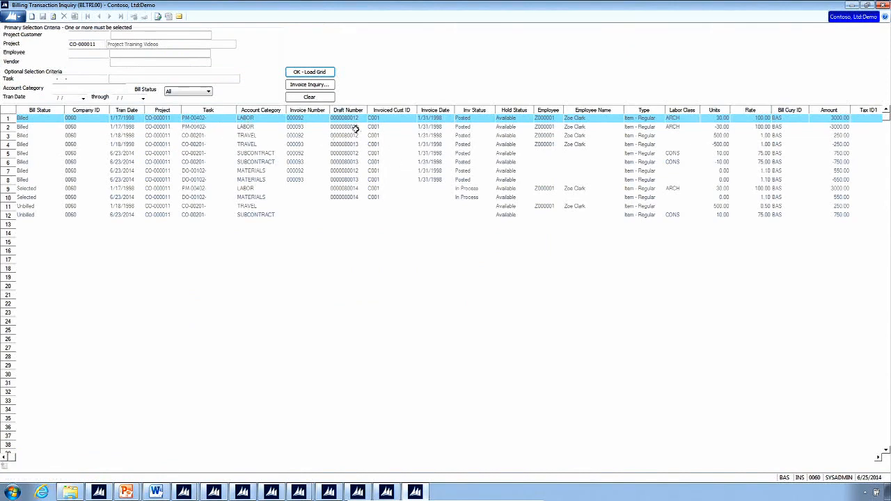
Step: Compare the draft and invoice numbers of the project's billed and selected transactions, highlighting the draft numbers in rows 9 and 10
drag(350, 118, 353, 138)
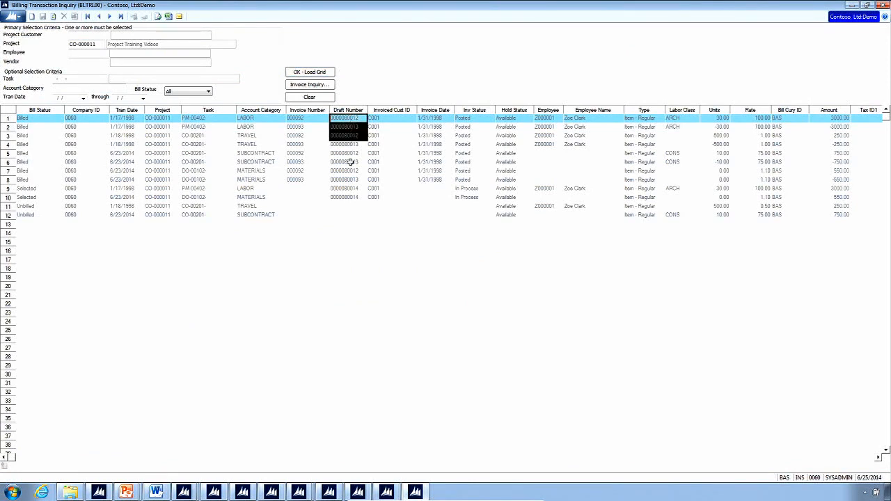
click(350, 162)
click(304, 118)
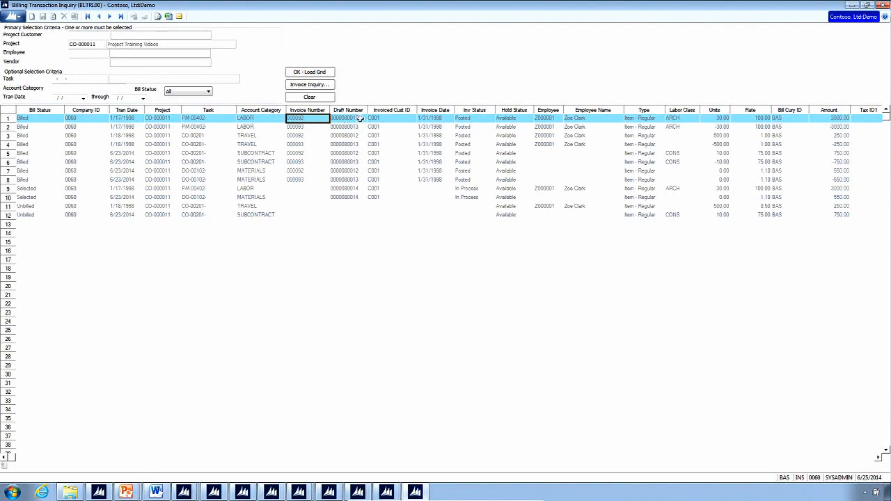
click(302, 127)
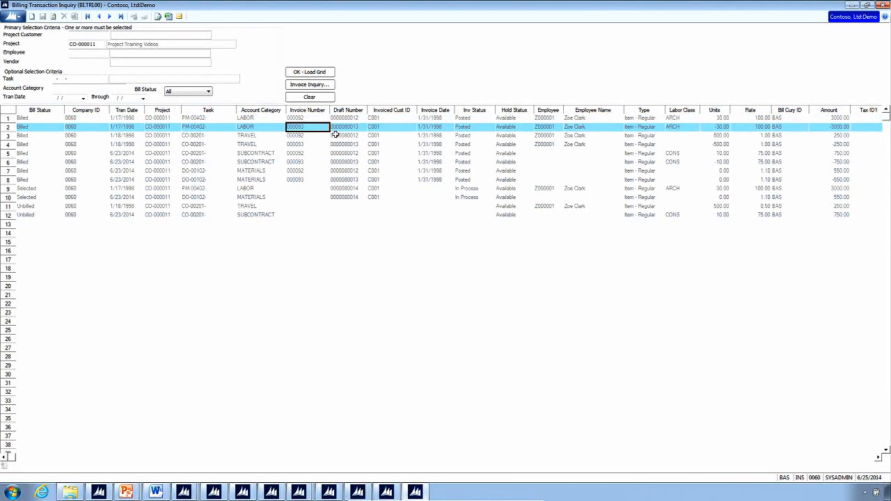
click(304, 163)
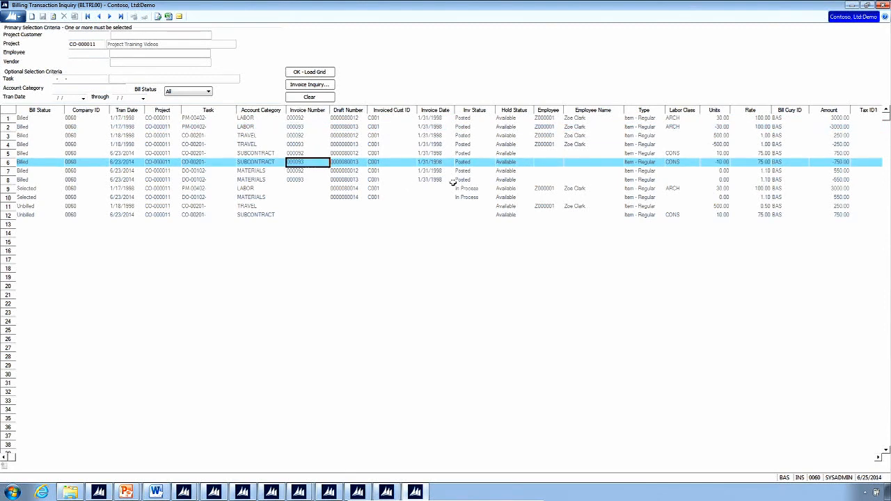
click(332, 187)
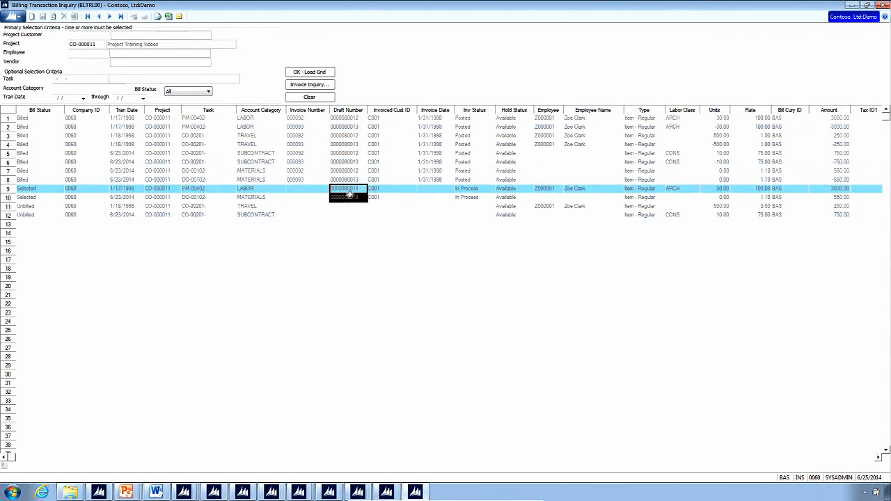
Step: Compare the amounts of the labor transactions in rows 1, 2 and 9, and examine the billed rows' account categories and tasks
click(847, 119)
click(845, 129)
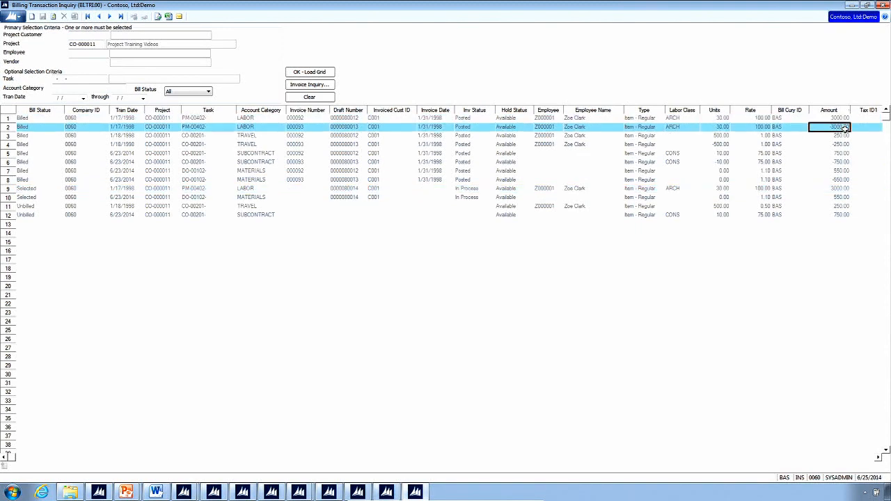
click(846, 190)
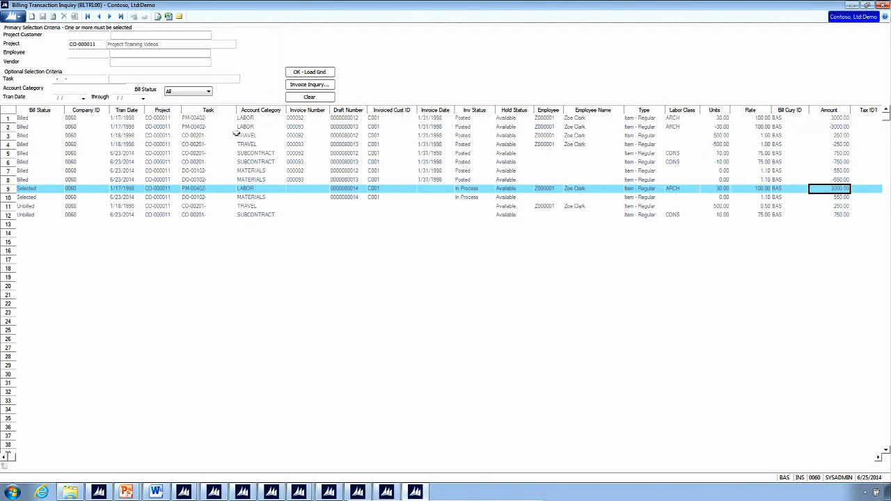
drag(252, 120, 255, 175)
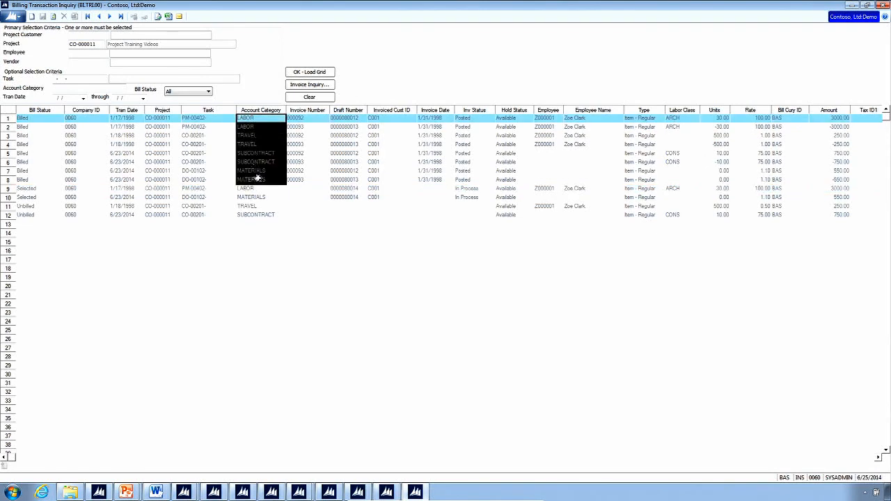
click(200, 137)
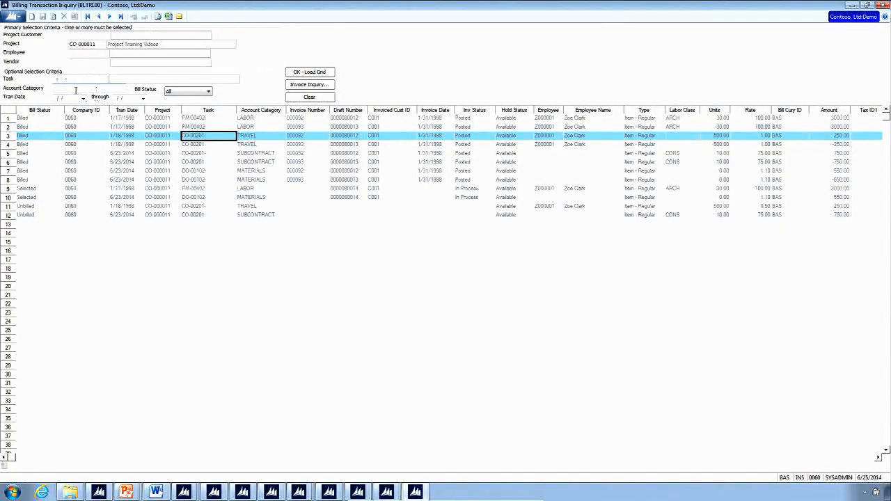
Step: Set the optional Account Category selection criterion to MATERIALS from the account categories list
click(75, 89)
double_click(76, 89)
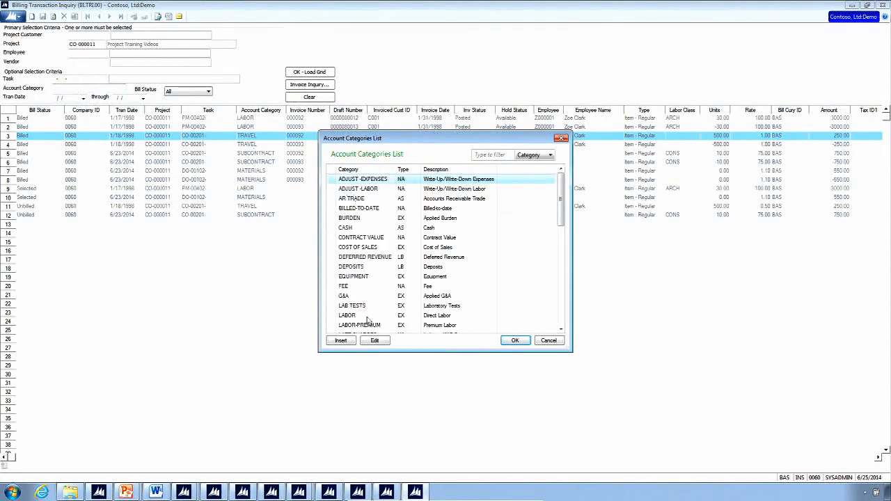
click(560, 324)
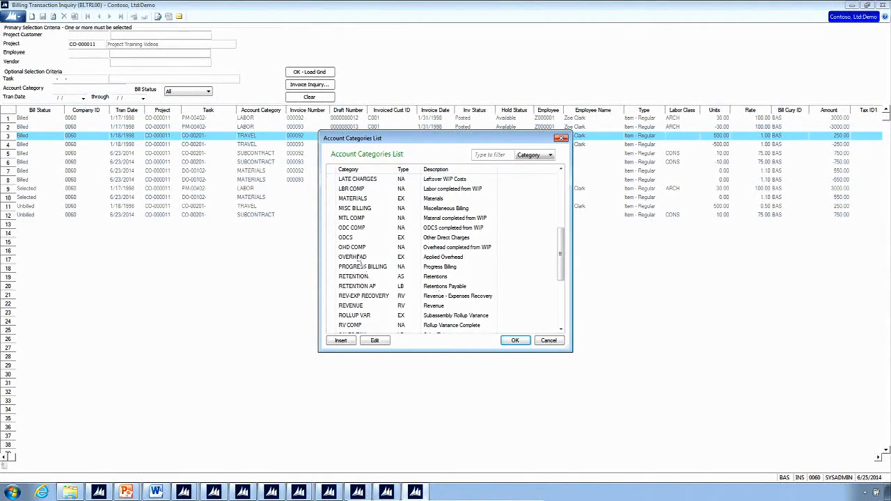
double_click(352, 199)
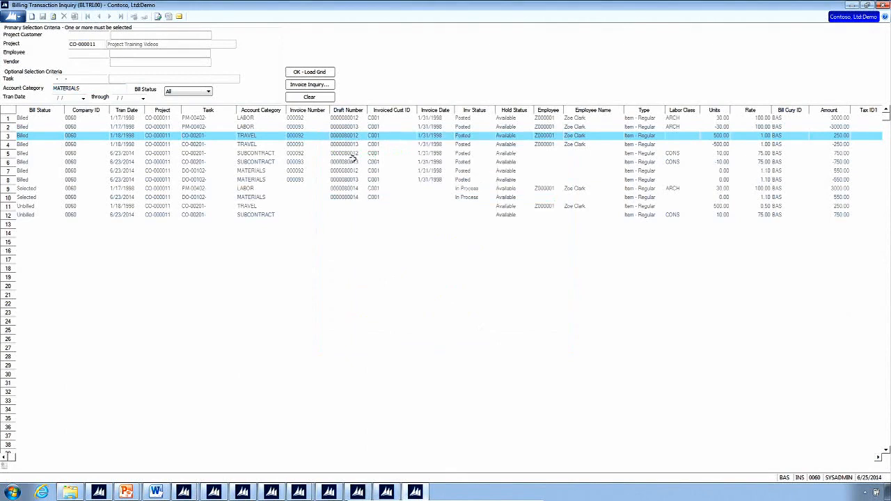
Step: Load the project's MATERIALS transactions and restrict them to the bill status Billed
click(315, 73)
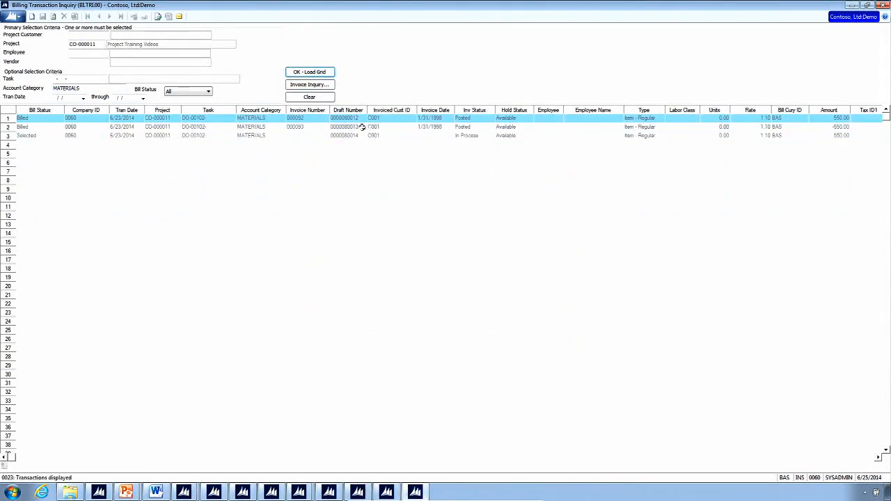
click(184, 92)
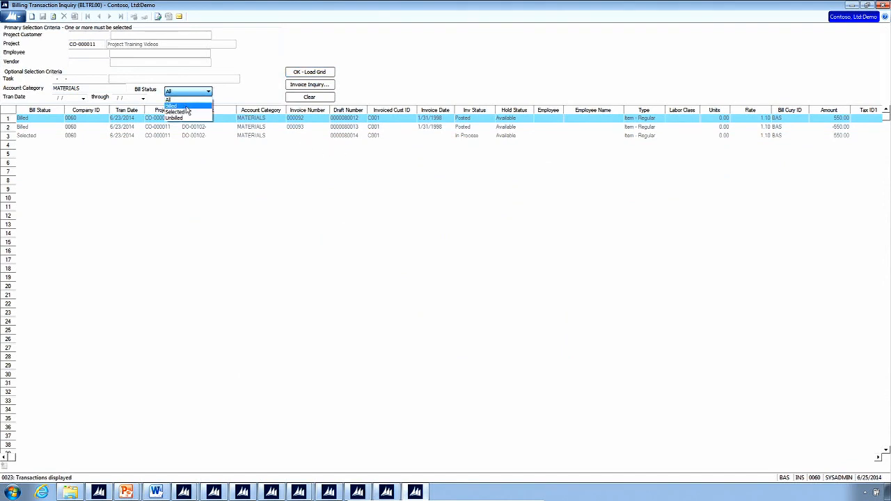
click(187, 107)
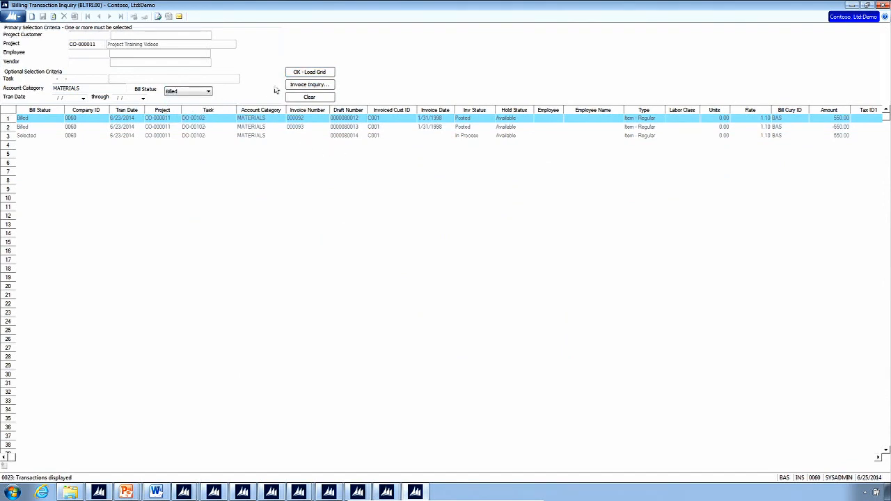
click(308, 72)
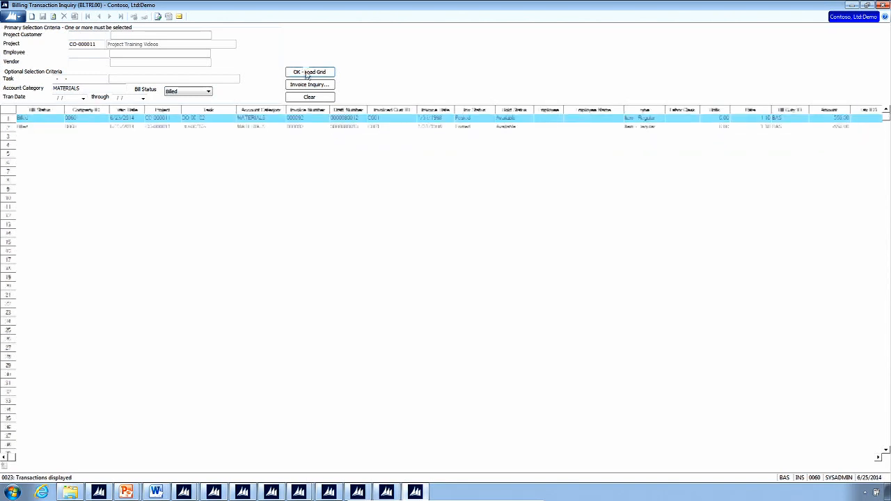
Step: Reload the MATERIALS transactions with the bill status Unbilled, followed by the bill status Selected
click(209, 93)
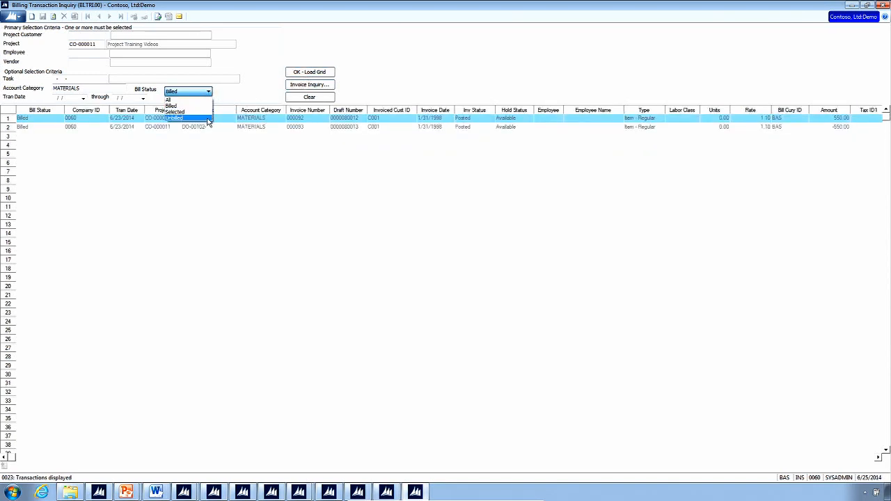
click(187, 118)
click(311, 75)
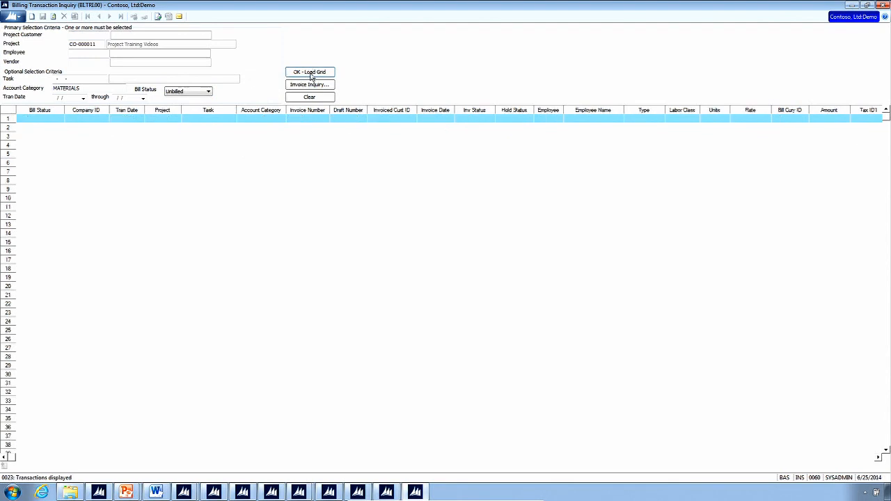
click(209, 92)
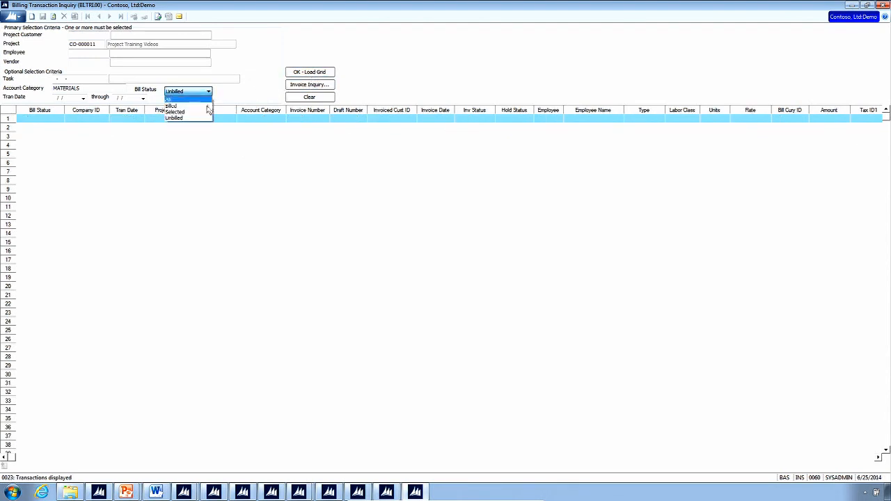
click(209, 111)
click(315, 74)
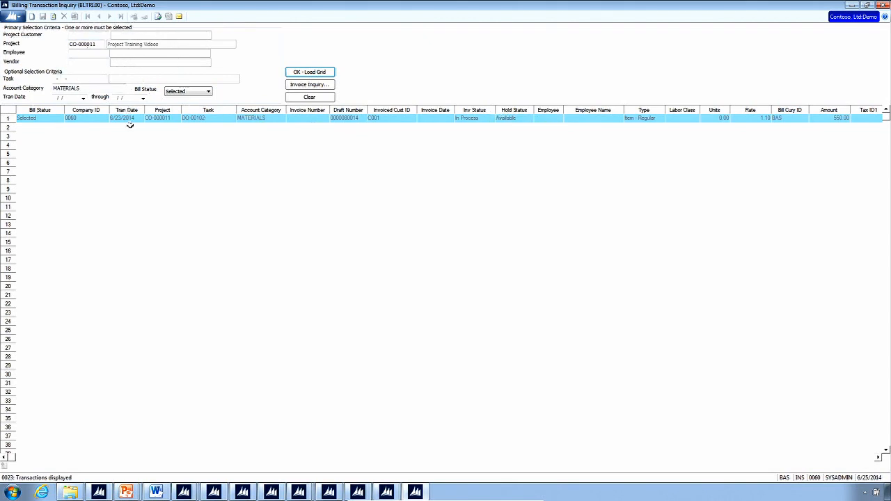
Step: Set the bill status to All, clear the account category, and reload all of the project's transactions
click(208, 91)
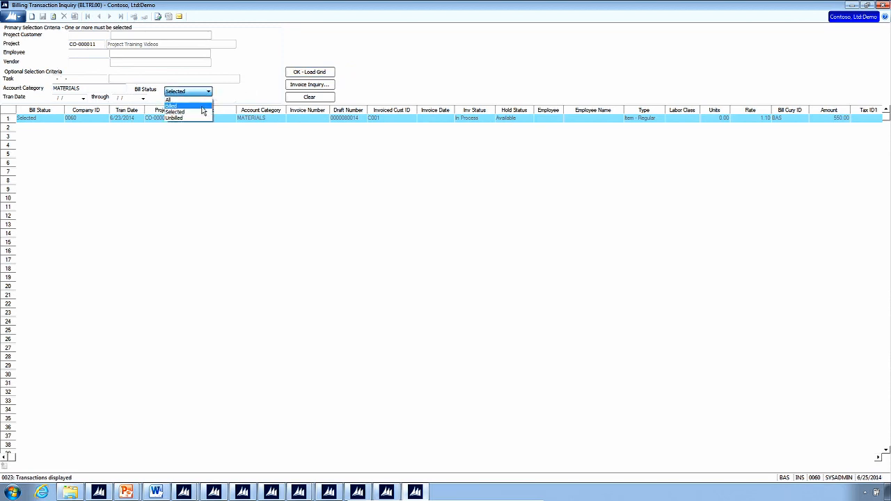
click(169, 100)
click(85, 88)
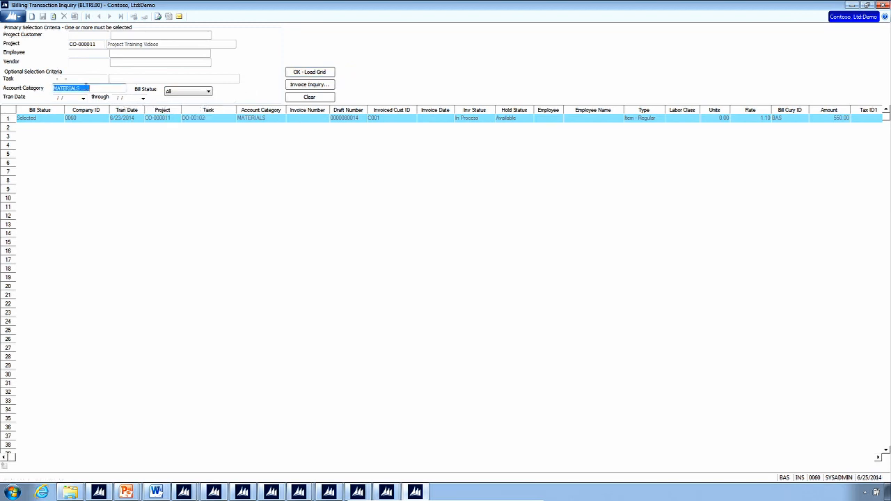
key(BackSpace)
click(306, 72)
click(270, 121)
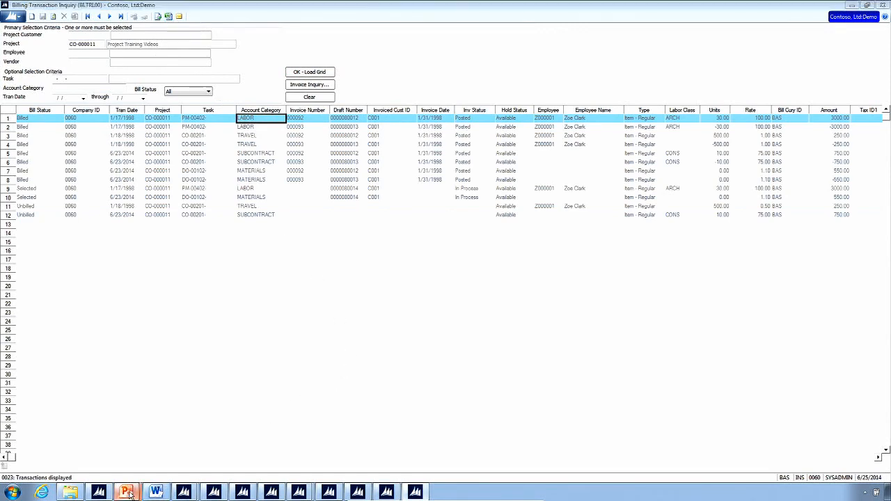
Step: Switch to the PowerPoint slide show and advance to the Invoice Inquiry slide
mouse_move(134, 492)
click(105, 469)
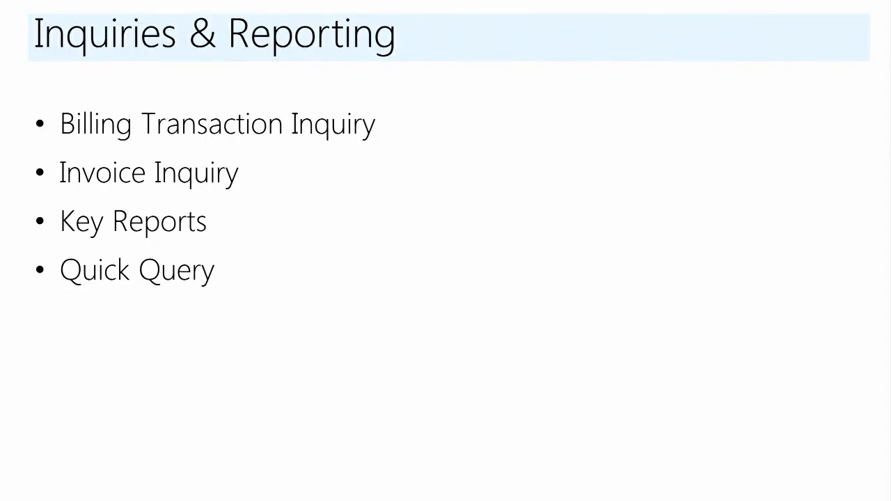
key(Right)
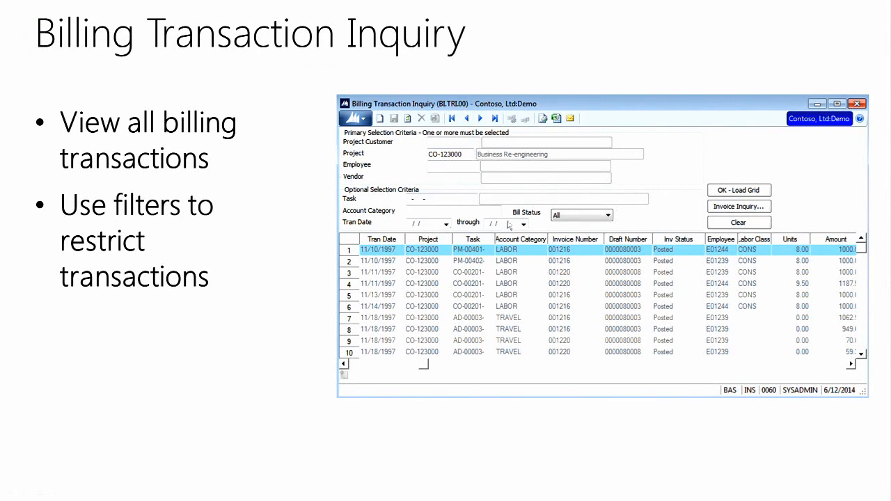
click(380, 298)
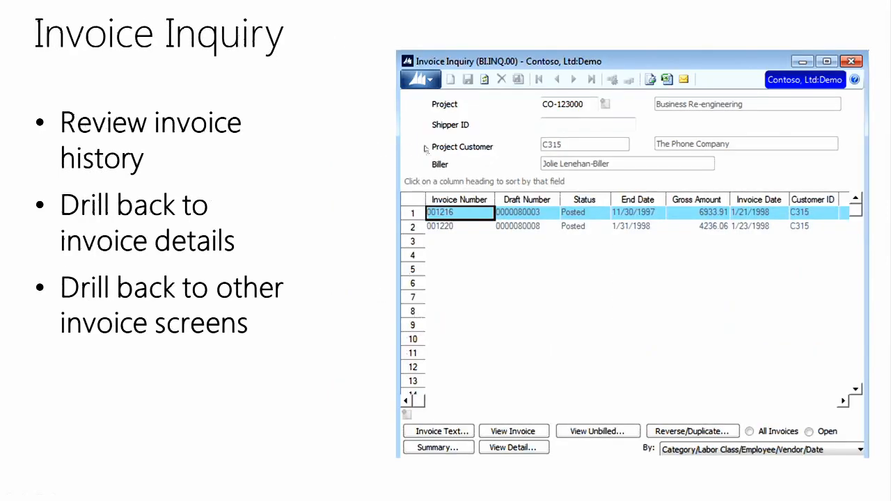
Step: Return to the Microsoft Dynamics SL main window and open Invoice Inquiry from Flexible Billings
key(alt+Tab)
key(alt+Tab)
key(alt+Tab)
key(alt+Tab)
key(alt+Tab)
key(alt+Tab)
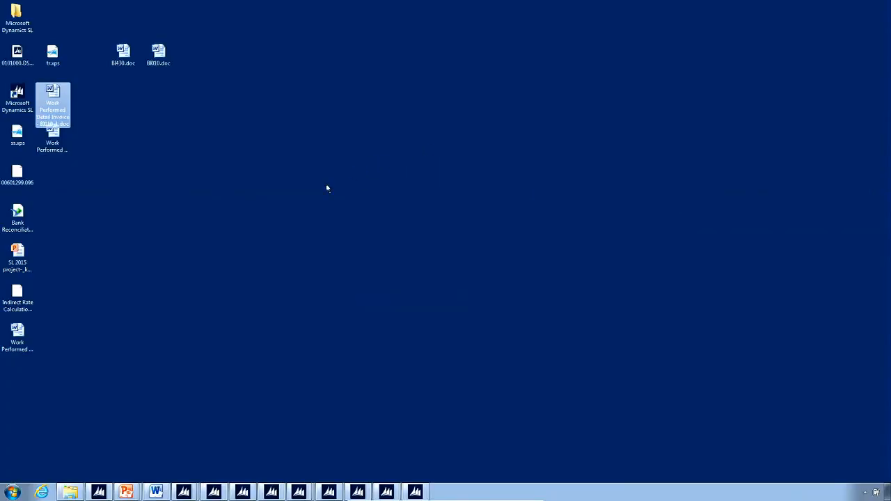
click(99, 492)
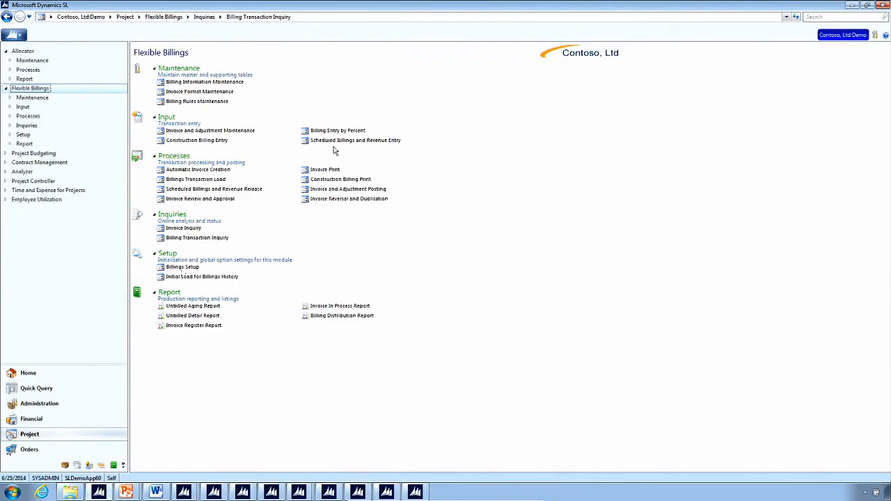
click(344, 199)
click(193, 229)
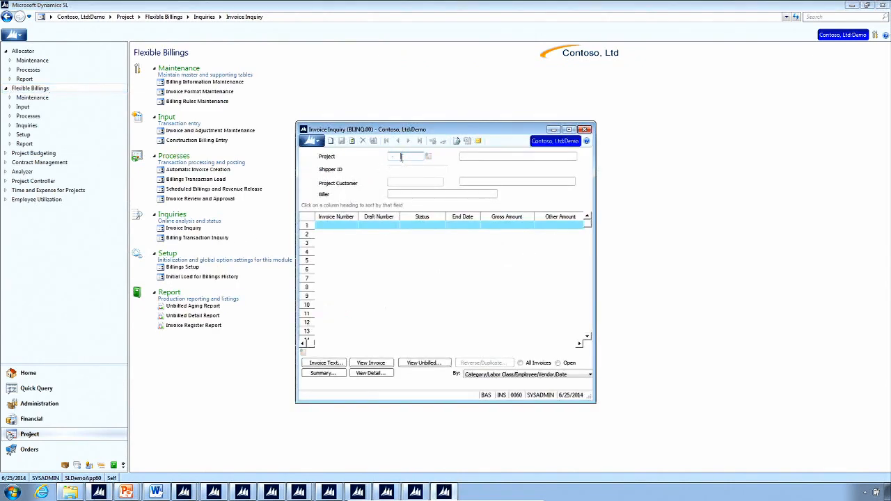
Step: Load the invoices of project CO-000011 Project Training Videos and maximize the Invoice Inquiry window
double_click(401, 157)
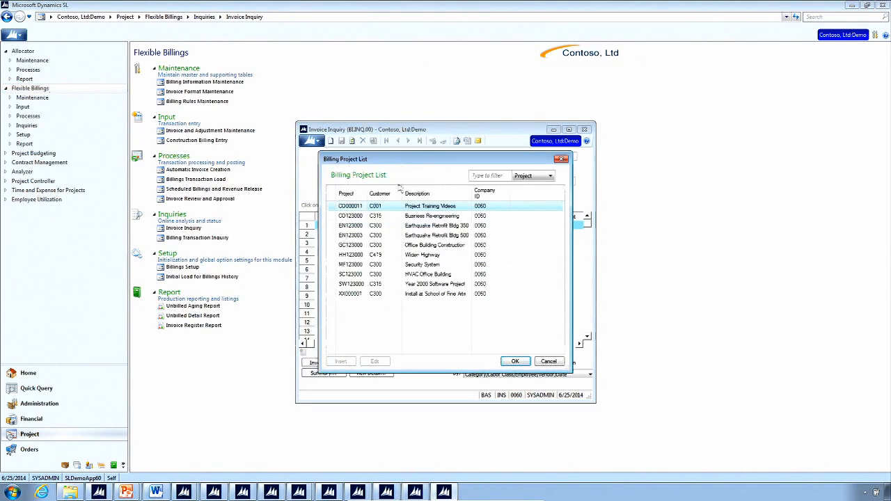
double_click(354, 206)
drag(464, 131, 407, 110)
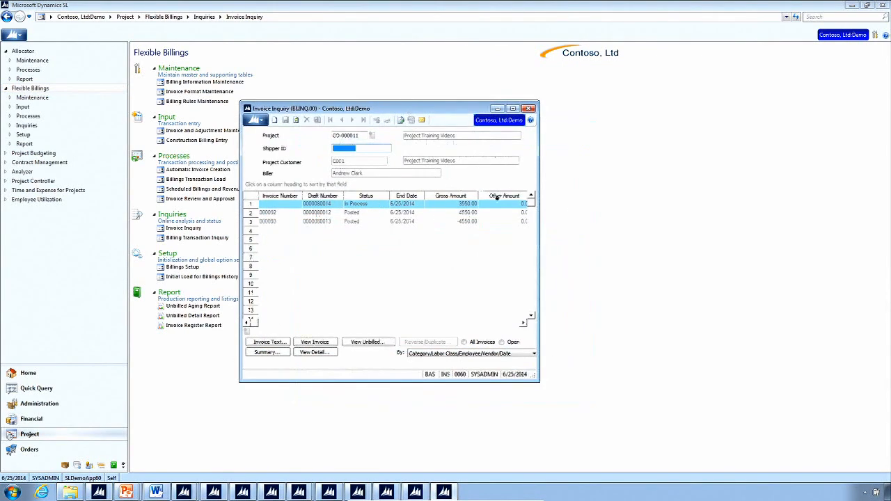
click(513, 108)
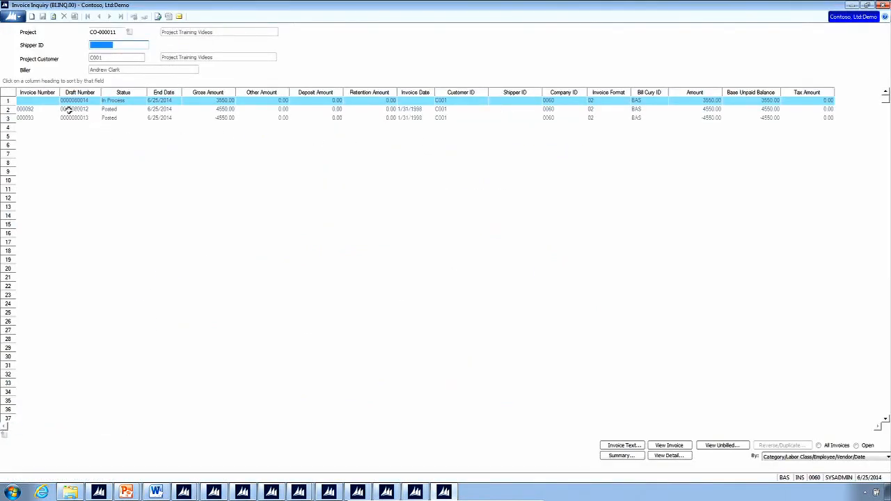
Step: Compare the invoice numbers of the two posted invoices in rows 2 and 3 with the in-process draft in row 1
click(31, 109)
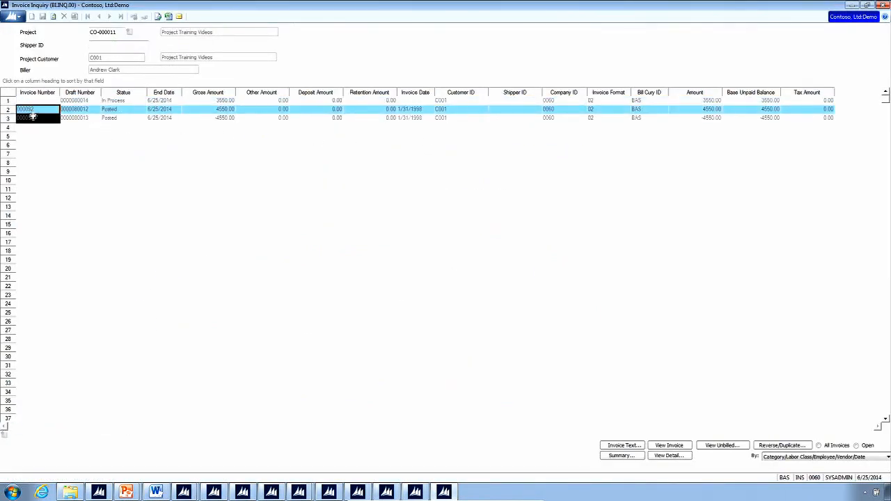
click(35, 117)
click(38, 111)
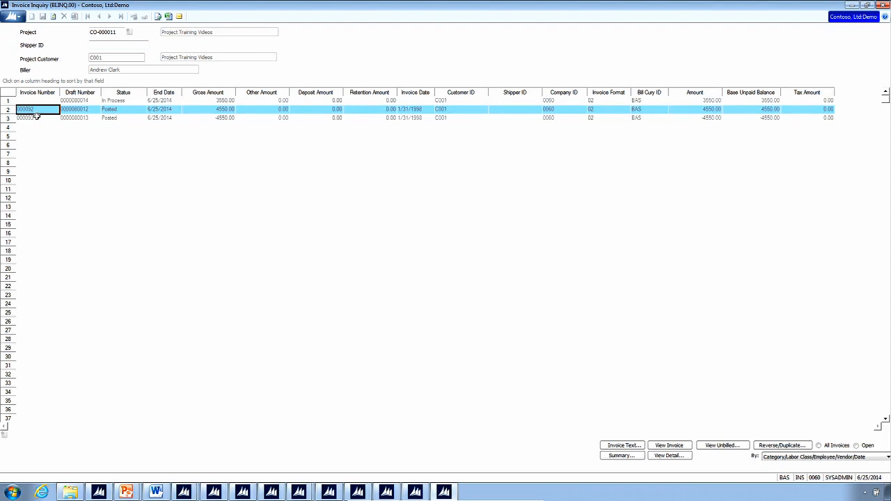
click(36, 117)
click(43, 101)
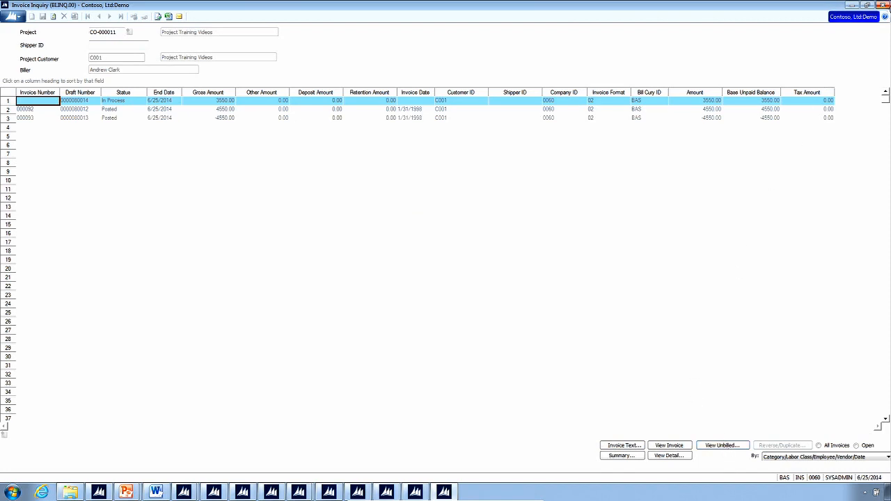
Step: Close Invoice Inquiry, switch back to the PowerPoint slide show, and advance to the Key reports slide
click(883, 6)
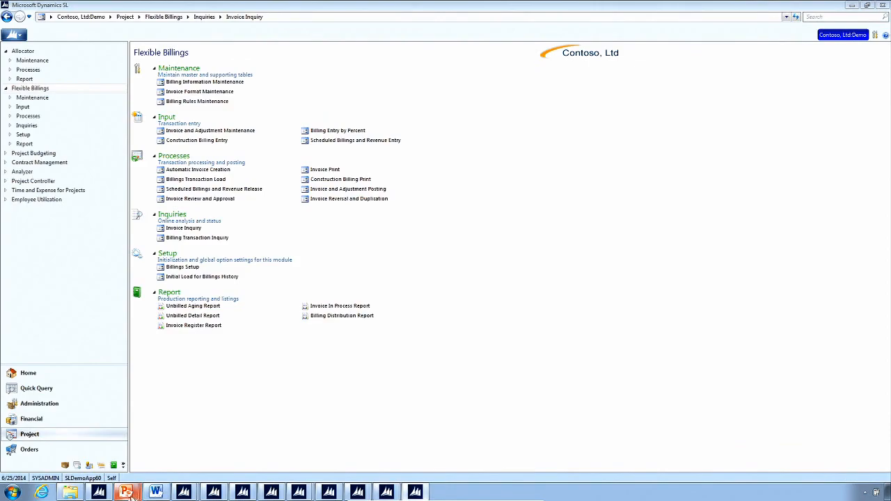
click(125, 471)
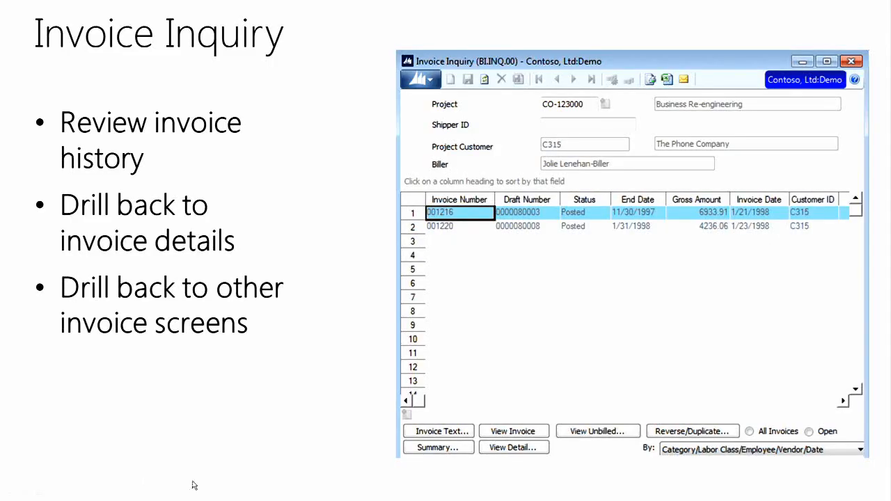
click(195, 485)
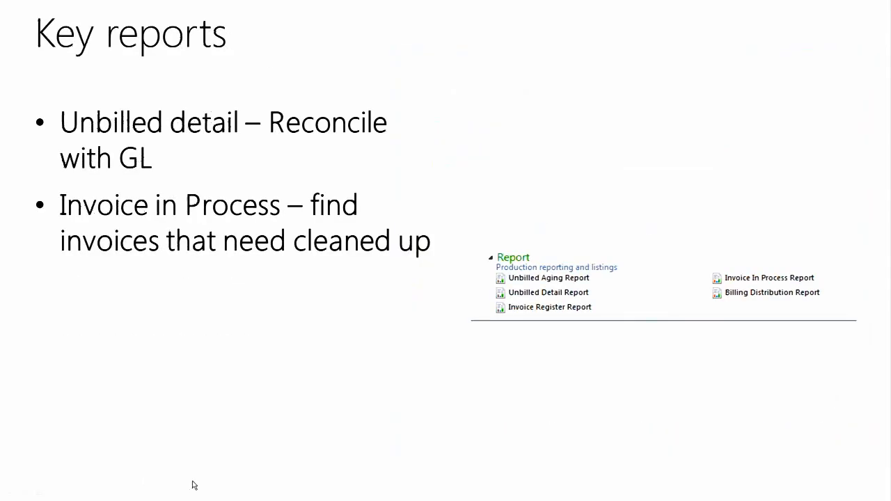